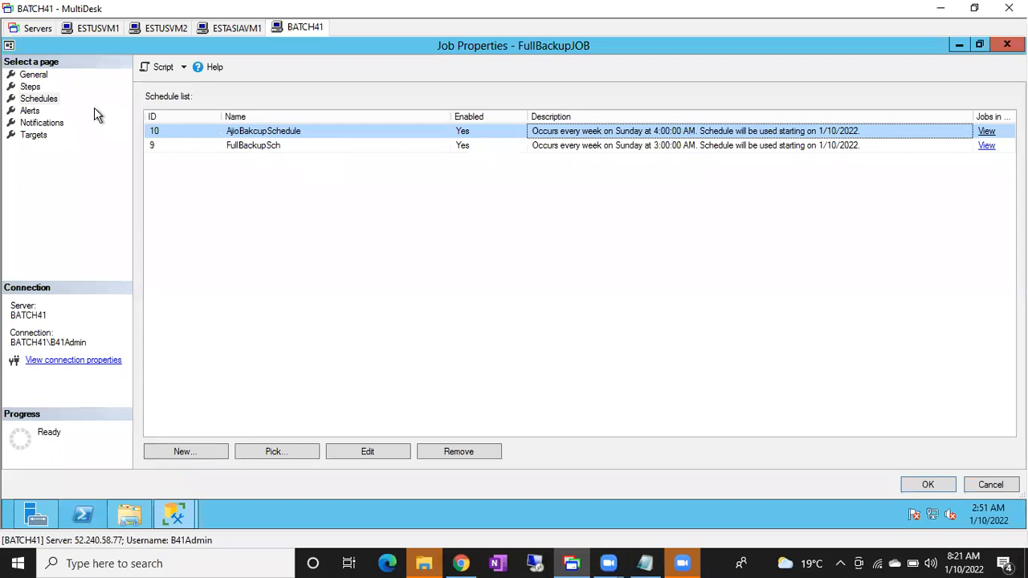
# Review the steps of FullBackupJOB, accepting the current step flow, remove AjioBakcupSchedule from its schedules, and save the job.
pyautogui.click(30, 87)
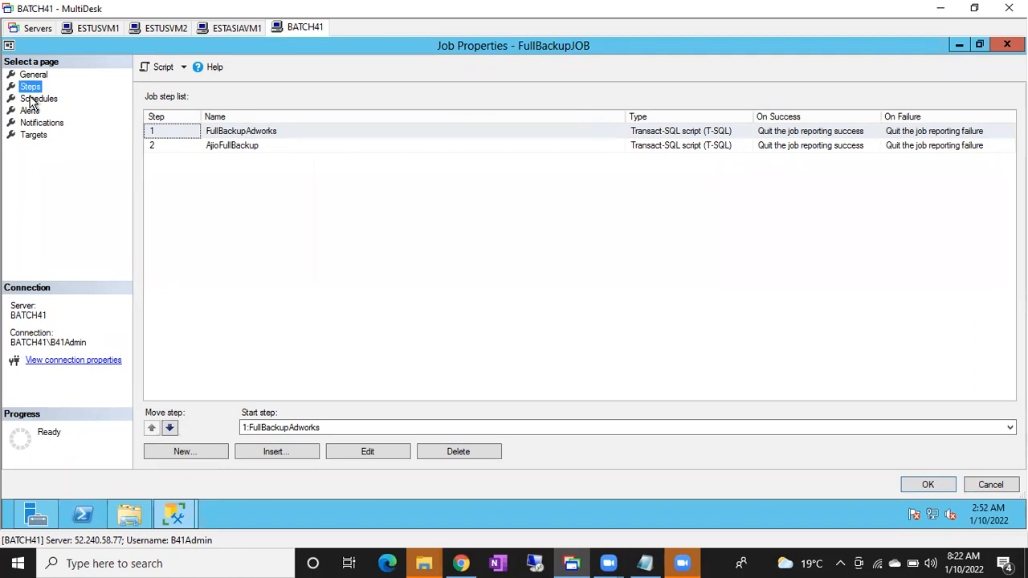
pyautogui.click(30, 99)
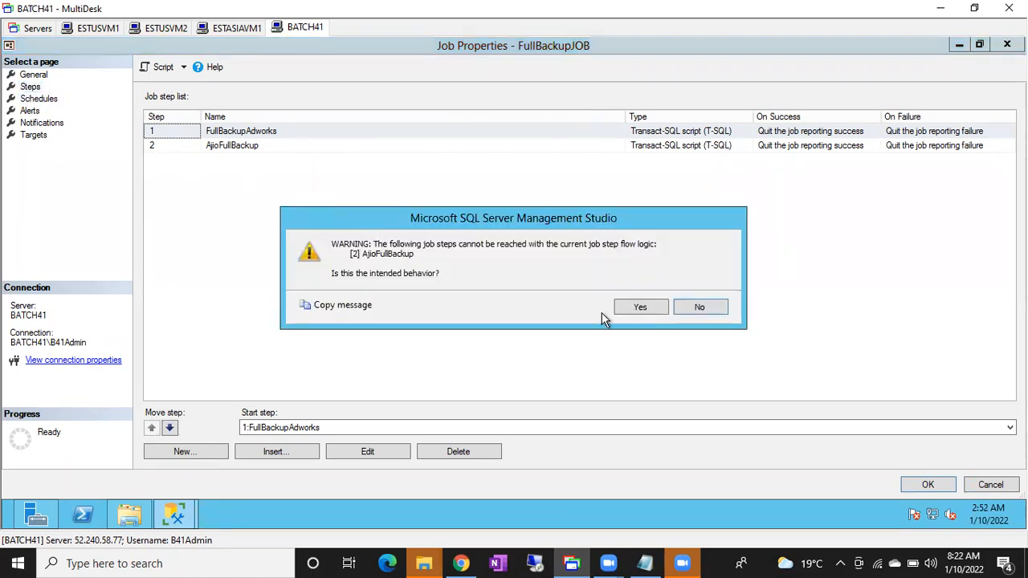
pyautogui.click(633, 310)
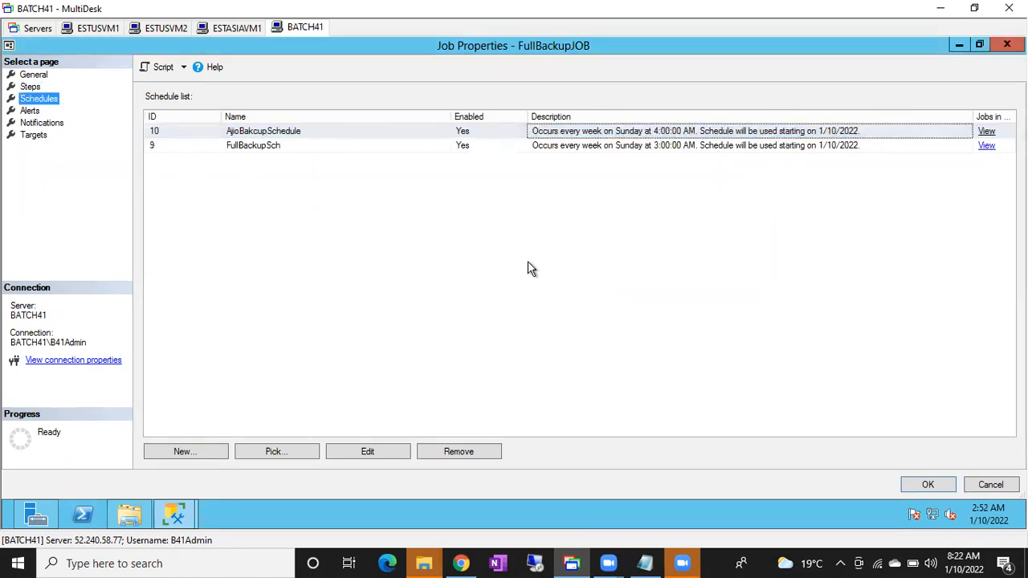
pyautogui.click(273, 147)
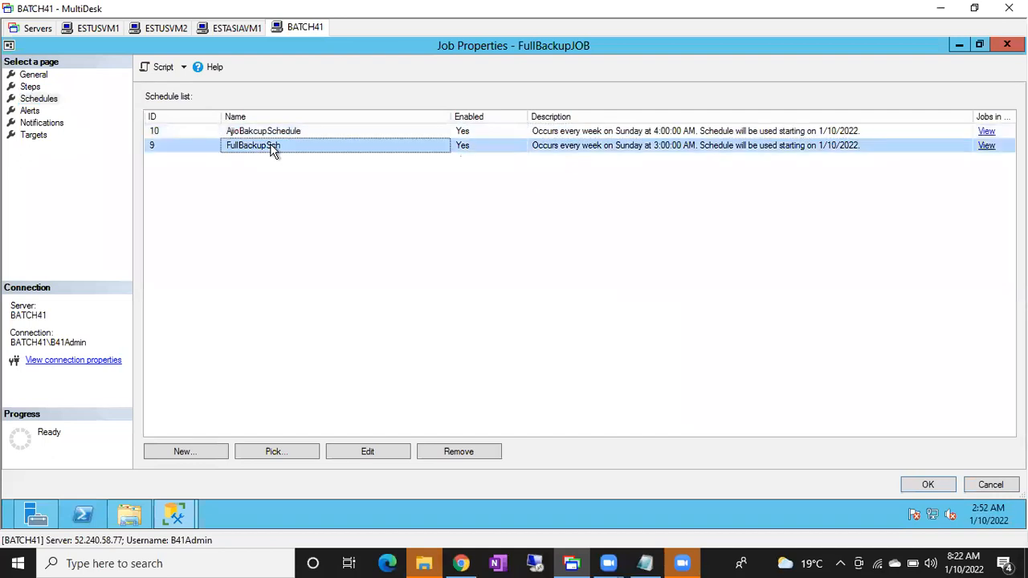
pyautogui.click(401, 135)
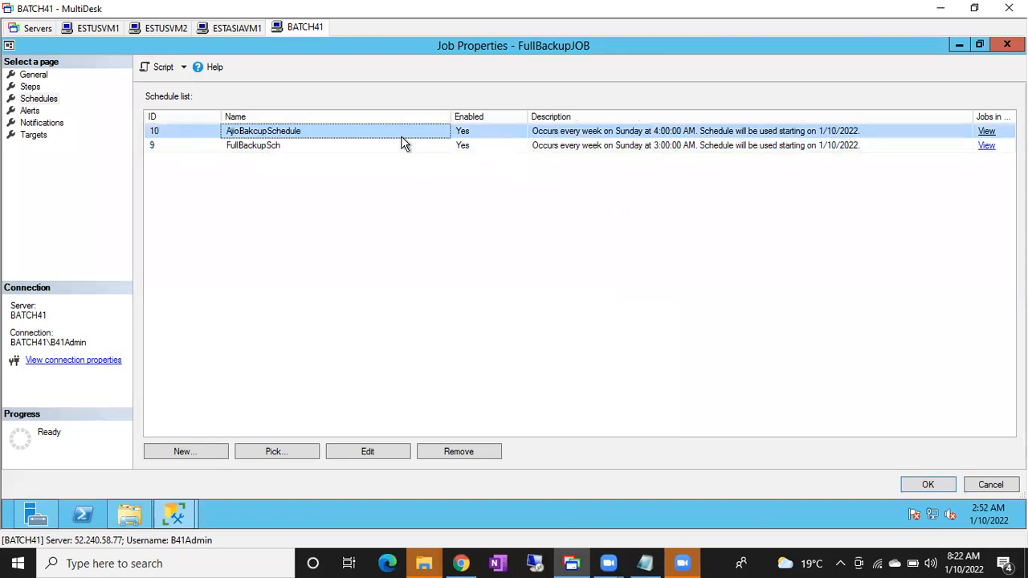
pyautogui.click(449, 454)
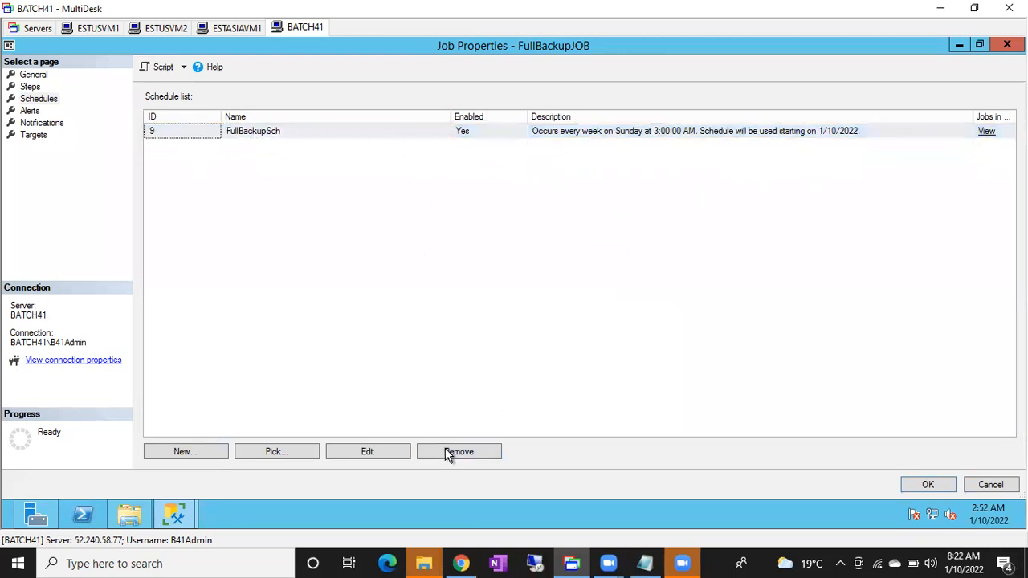
pyautogui.click(32, 87)
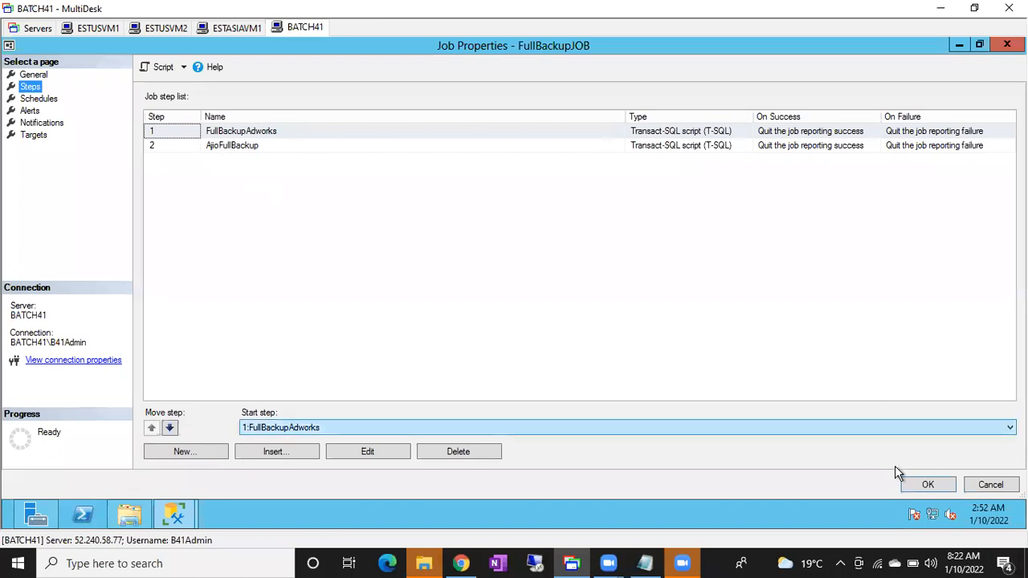
pyautogui.click(929, 484)
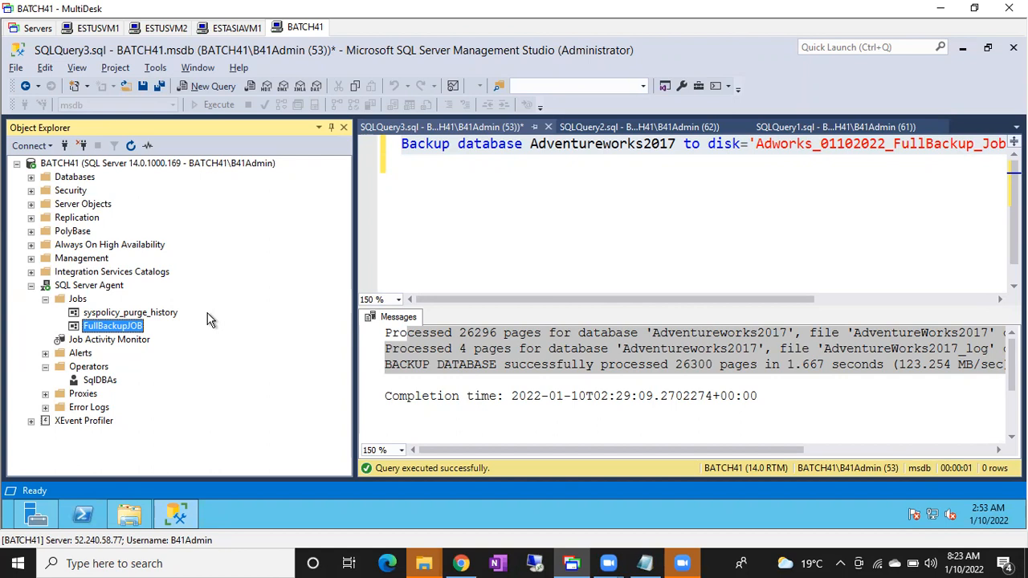
# Start FullBackupJOB at step 1, FullBackupAdworks.
pyautogui.rightClick(118, 332)
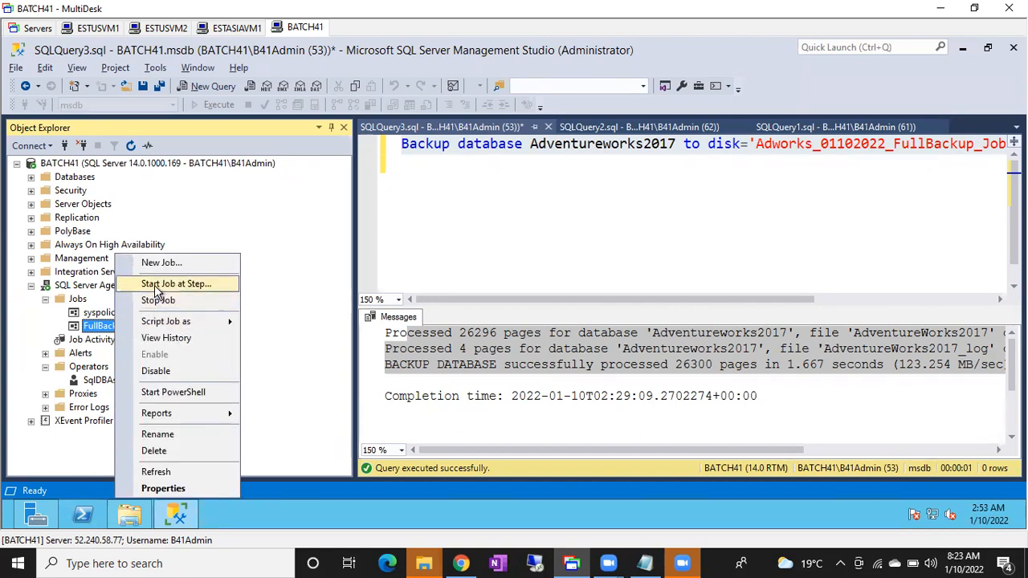
pyautogui.click(158, 286)
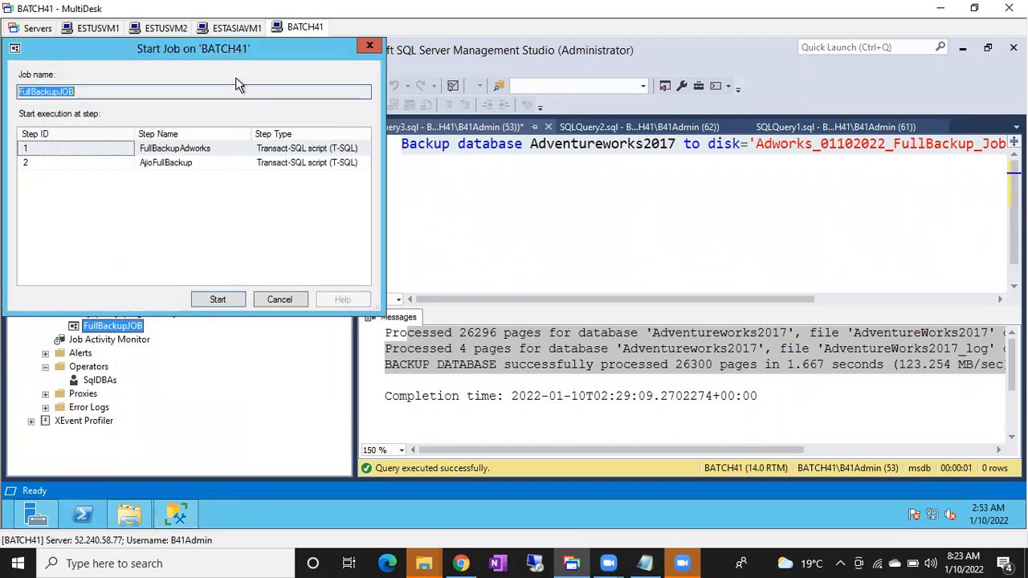
pyautogui.moveTo(206, 51); pyautogui.dragTo(573, 120)
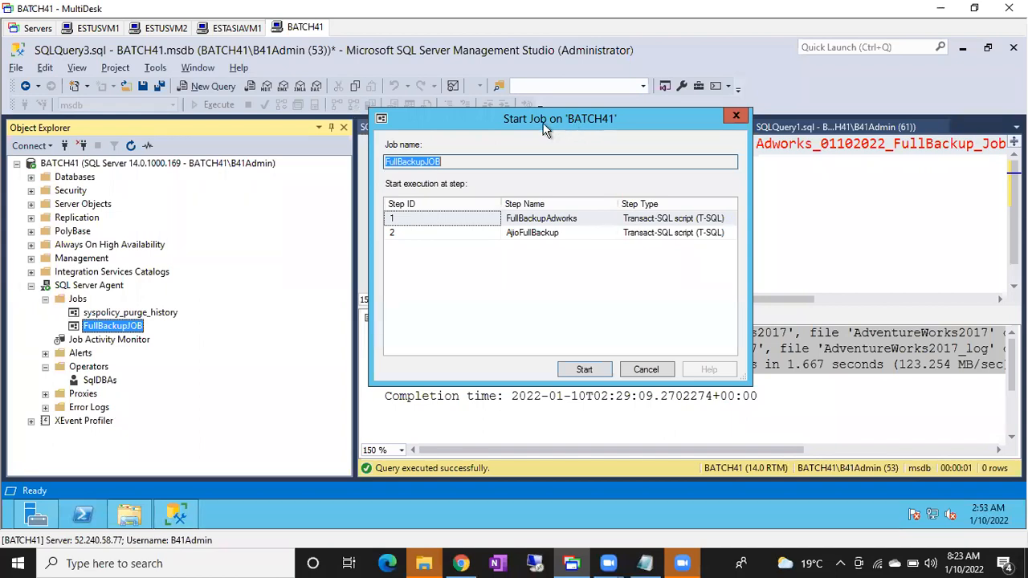
pyautogui.click(421, 237)
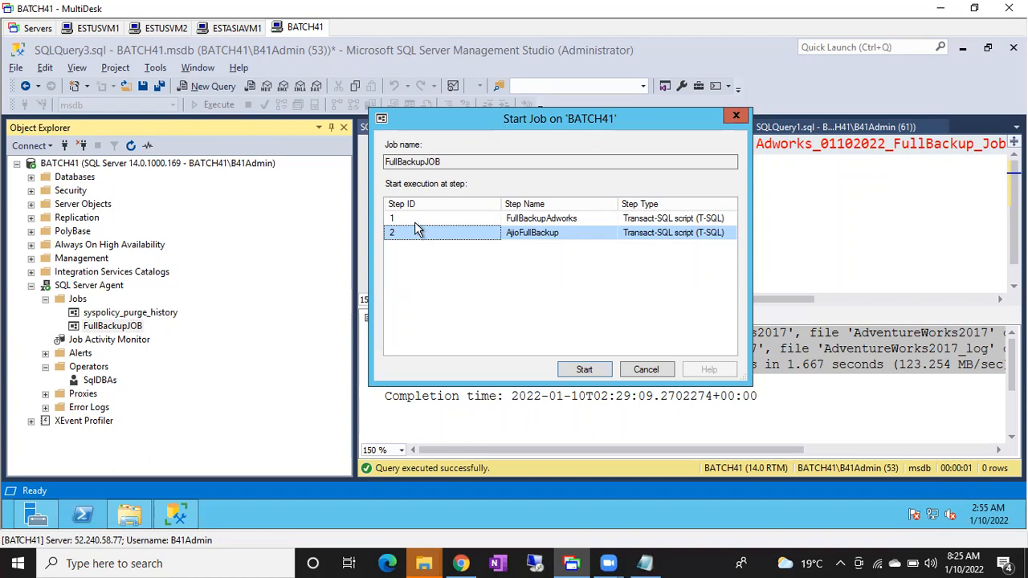
pyautogui.click(414, 224)
pyautogui.click(417, 234)
pyautogui.click(414, 223)
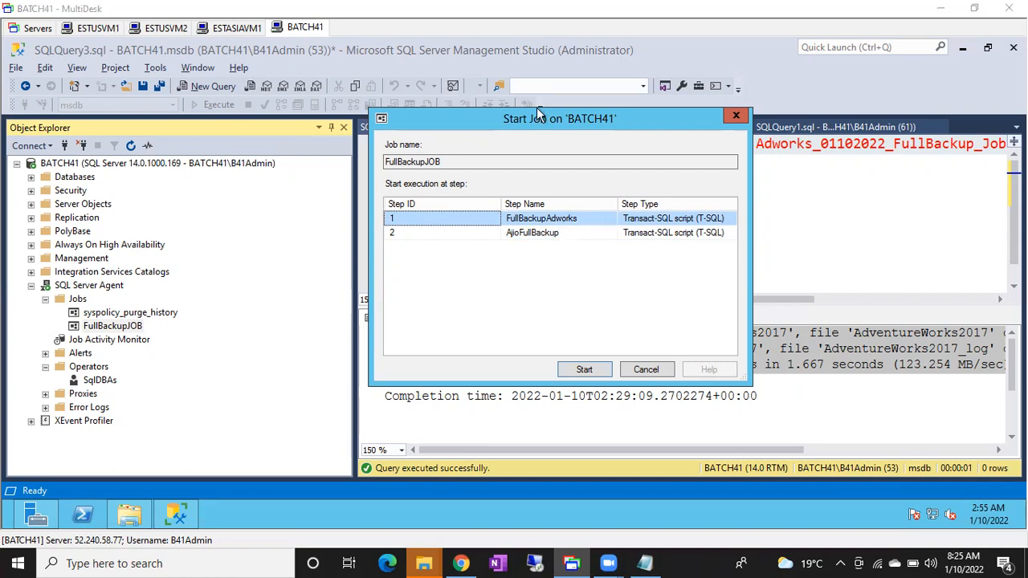
pyautogui.click(585, 371)
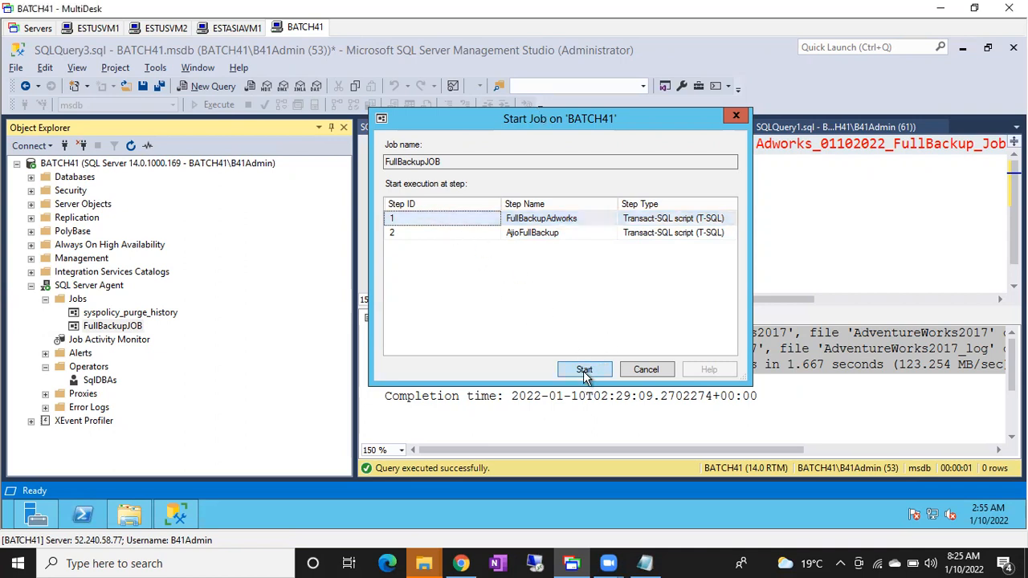
pyautogui.click(585, 371)
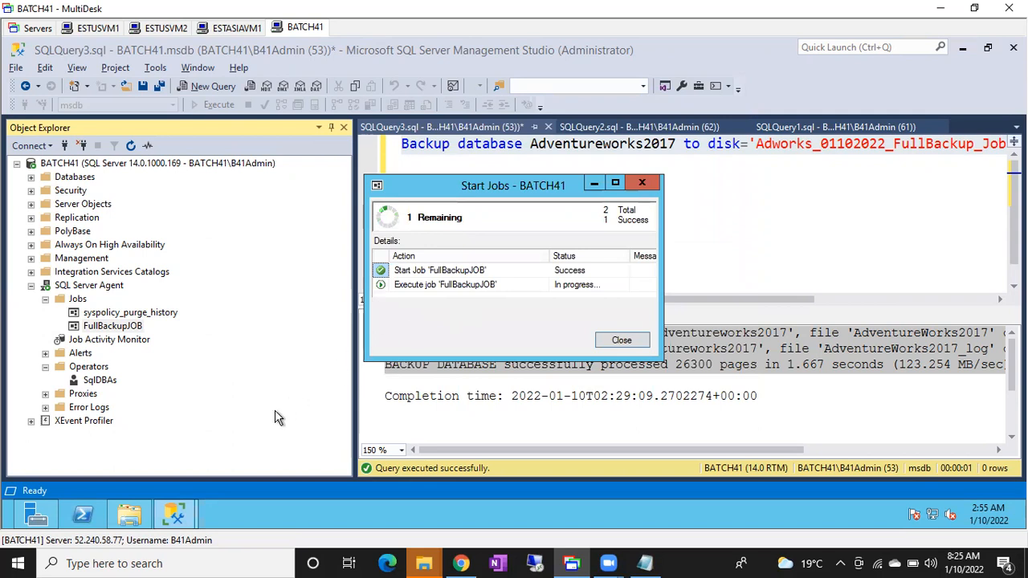
# In File Explorer, check the newest backup file in C:\Program Files\Microsoft SQL Server\MSSQL14.MSSQLSERVER\MSSQL\Backup.
pyautogui.click(132, 516)
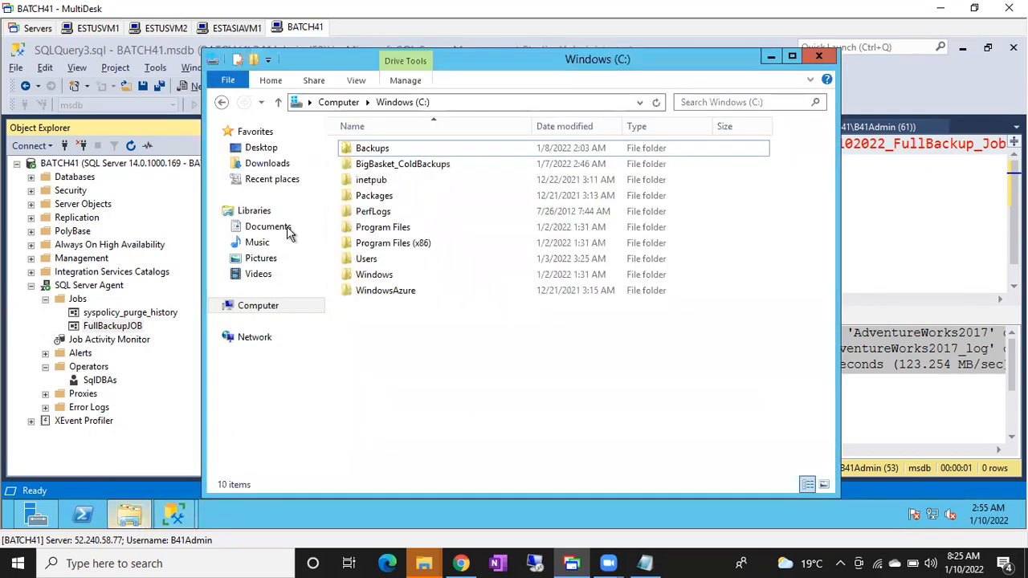
pyautogui.doubleClick(367, 151)
pyautogui.click(412, 105)
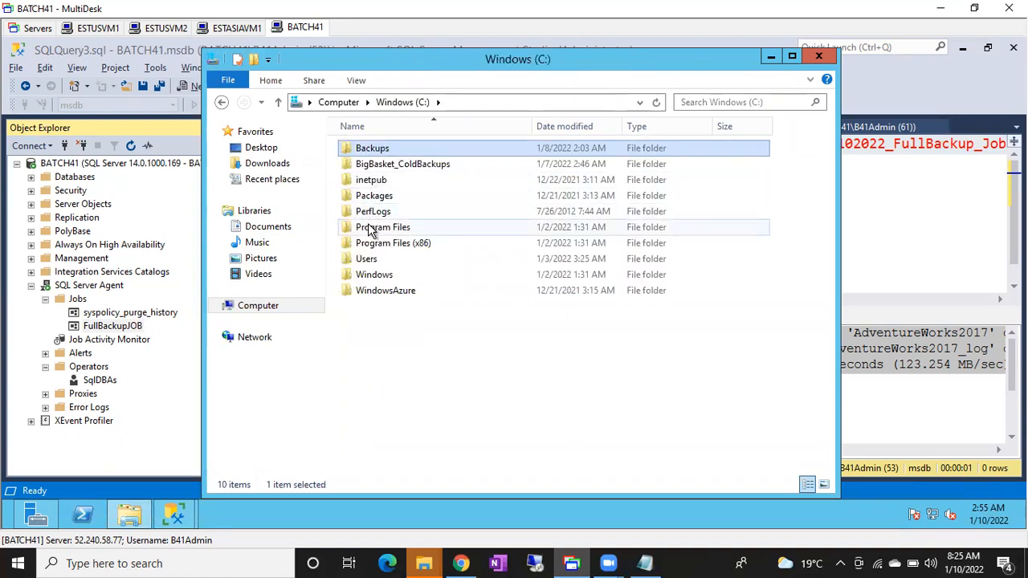
pyautogui.doubleClick(371, 231)
pyautogui.doubleClick(388, 212)
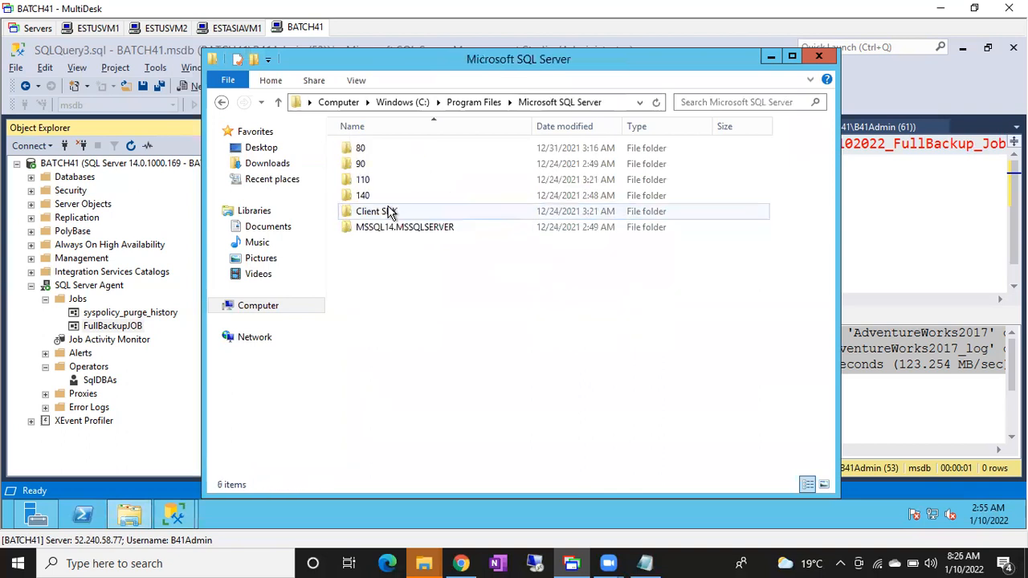
pyautogui.doubleClick(384, 228)
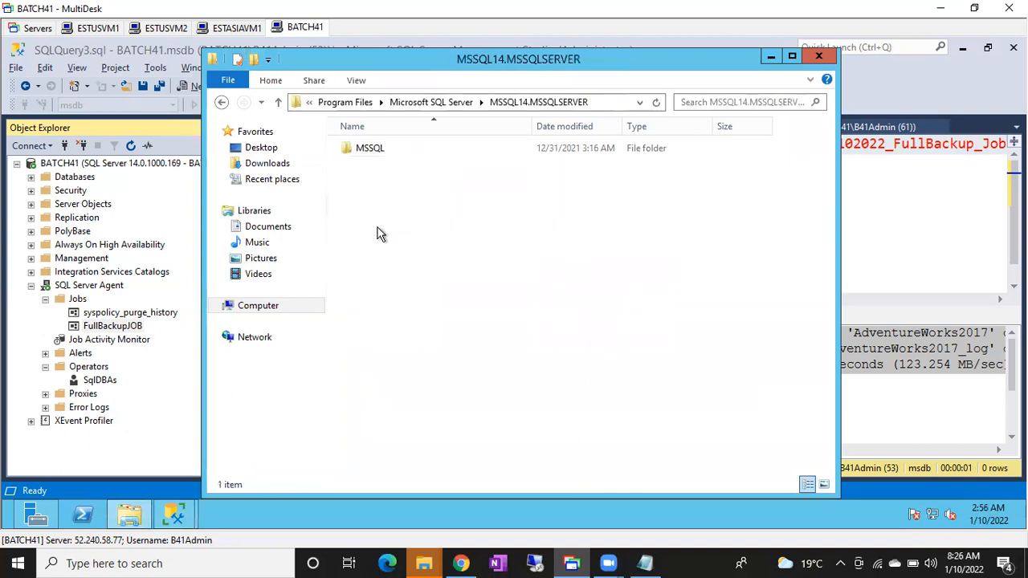
pyautogui.doubleClick(378, 151)
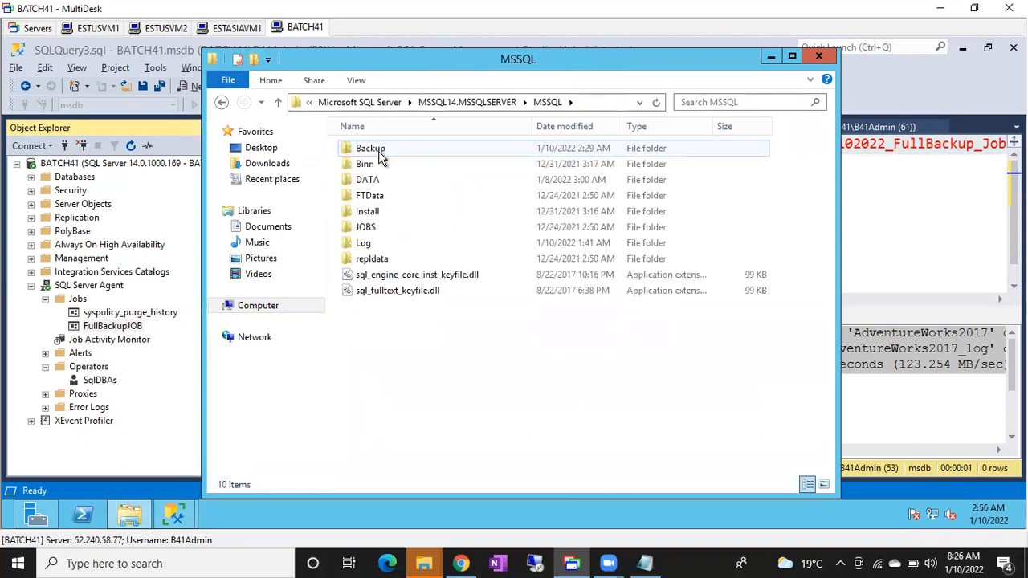
pyautogui.doubleClick(370, 149)
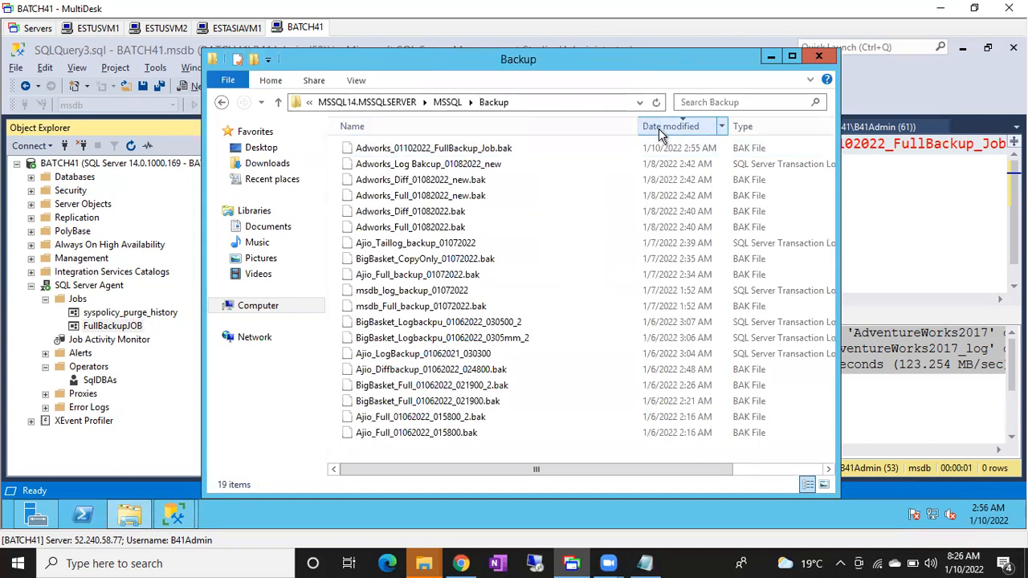
pyautogui.click(651, 151)
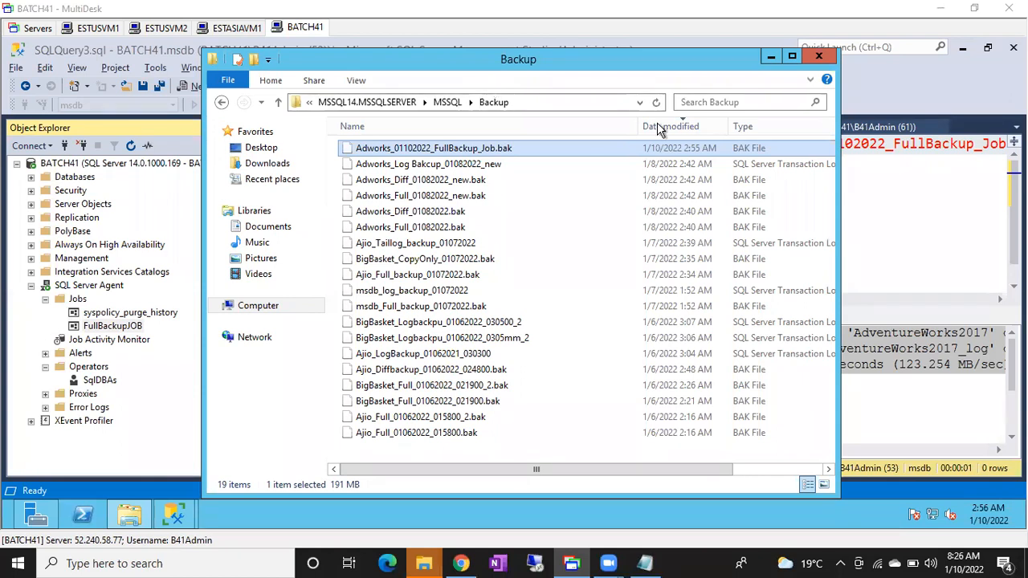
pyautogui.click(771, 56)
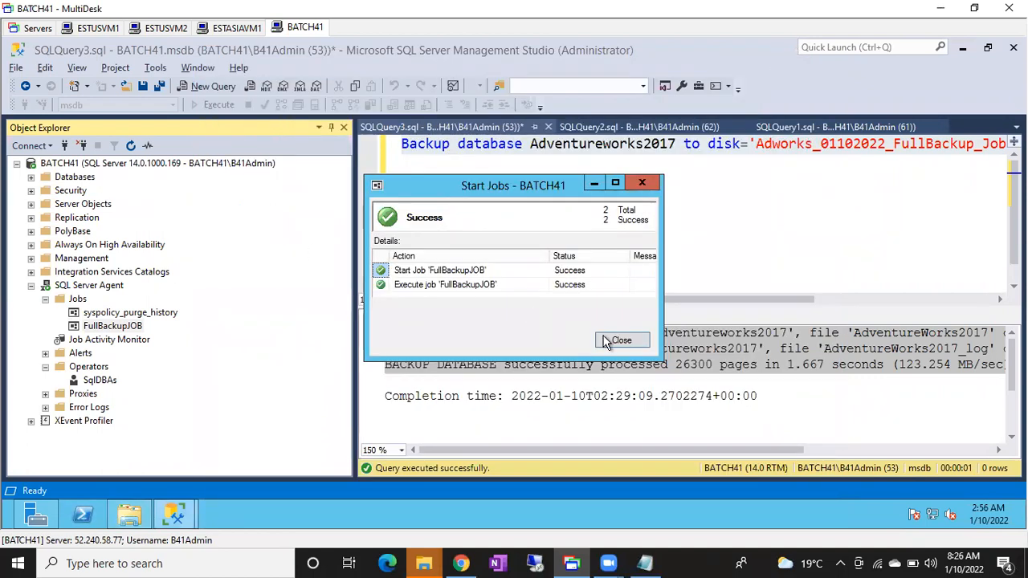
# Set the on-success action of FullBackupJOB's FullBackupAdworks step to "Go to the next step" and save the job.
pyautogui.doubleClick(121, 327)
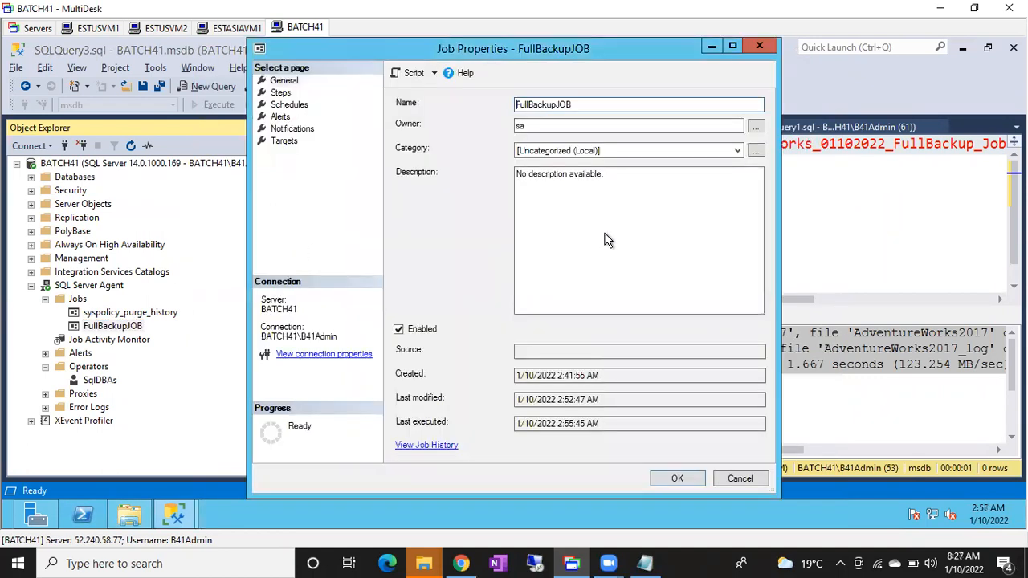
pyautogui.click(280, 92)
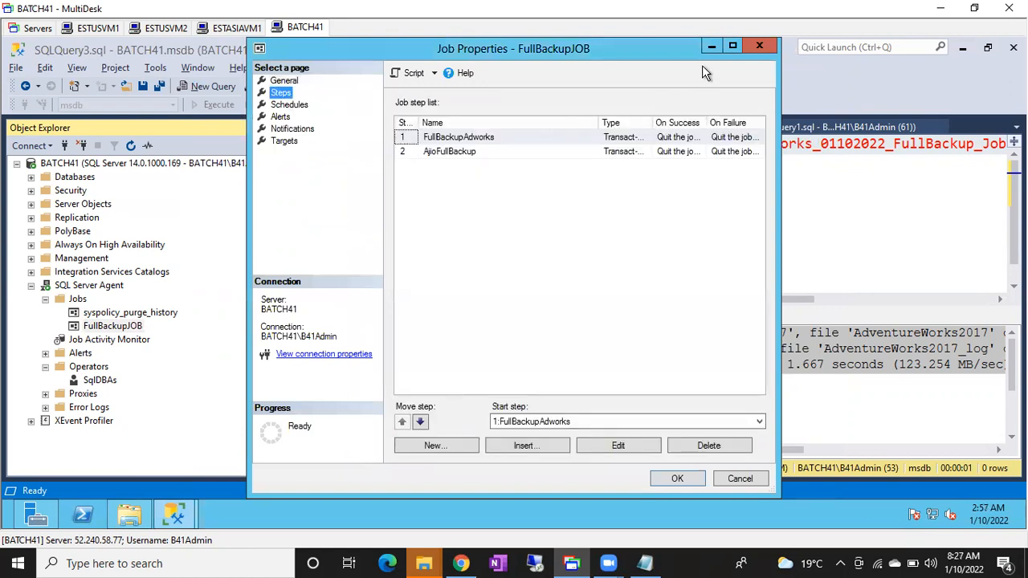
pyautogui.click(733, 46)
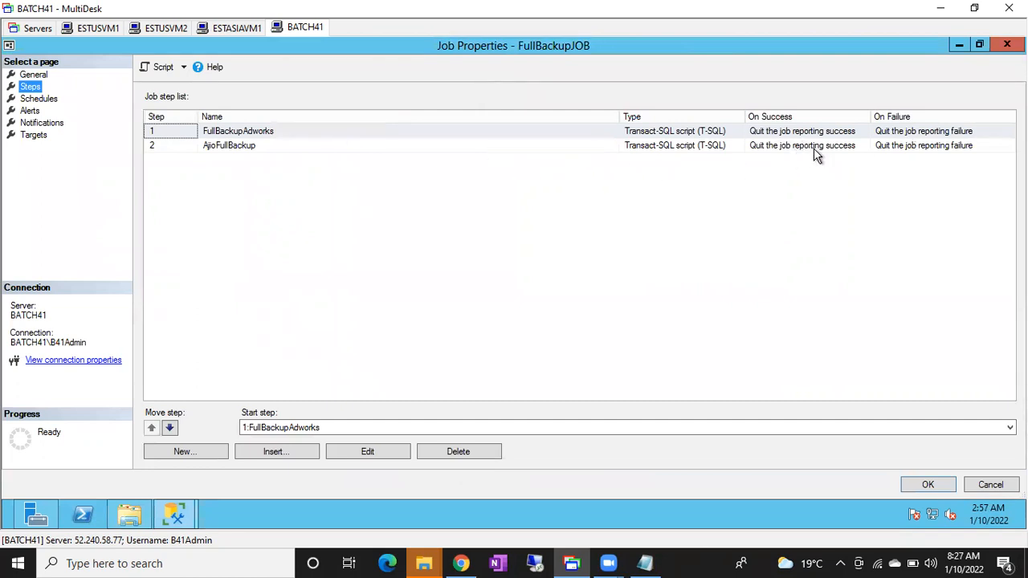
pyautogui.doubleClick(221, 135)
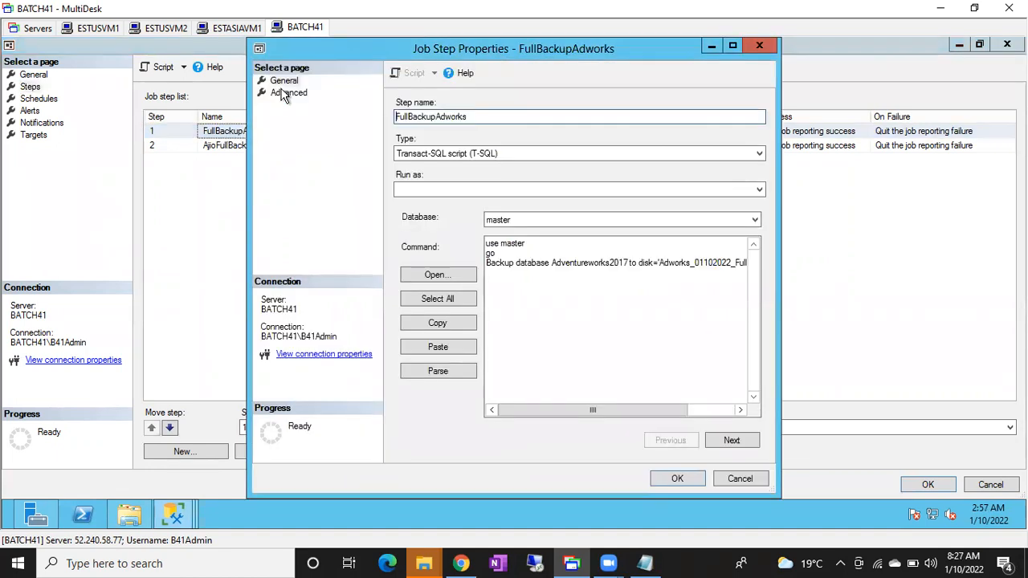
pyautogui.click(286, 93)
pyautogui.click(410, 120)
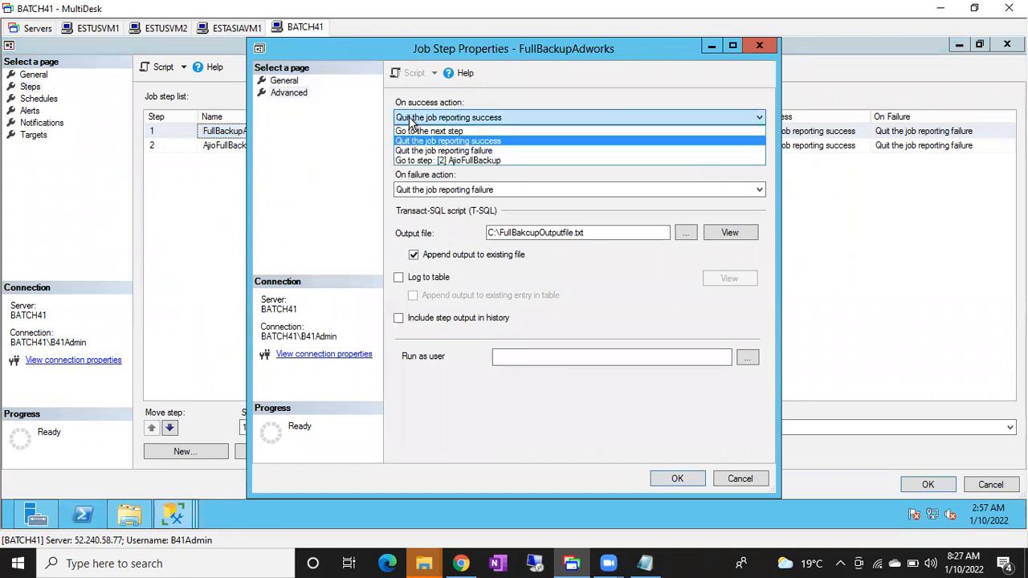
pyautogui.click(412, 133)
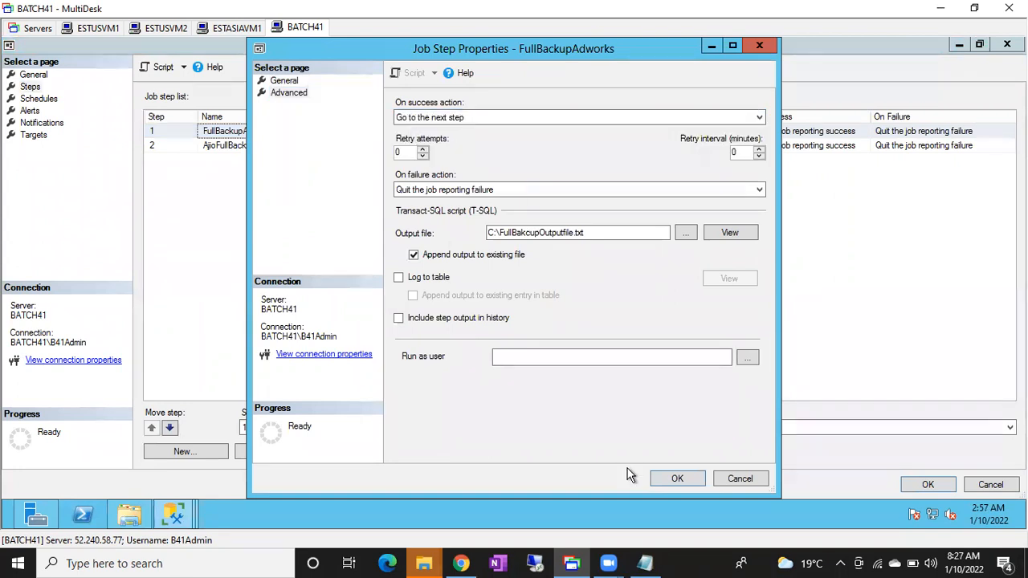
pyautogui.click(674, 479)
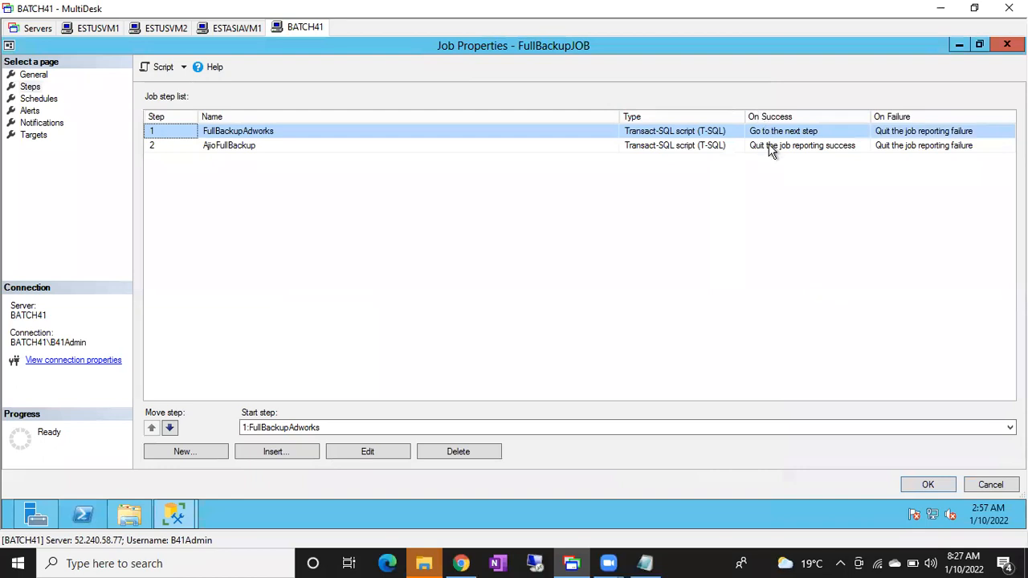
pyautogui.click(928, 486)
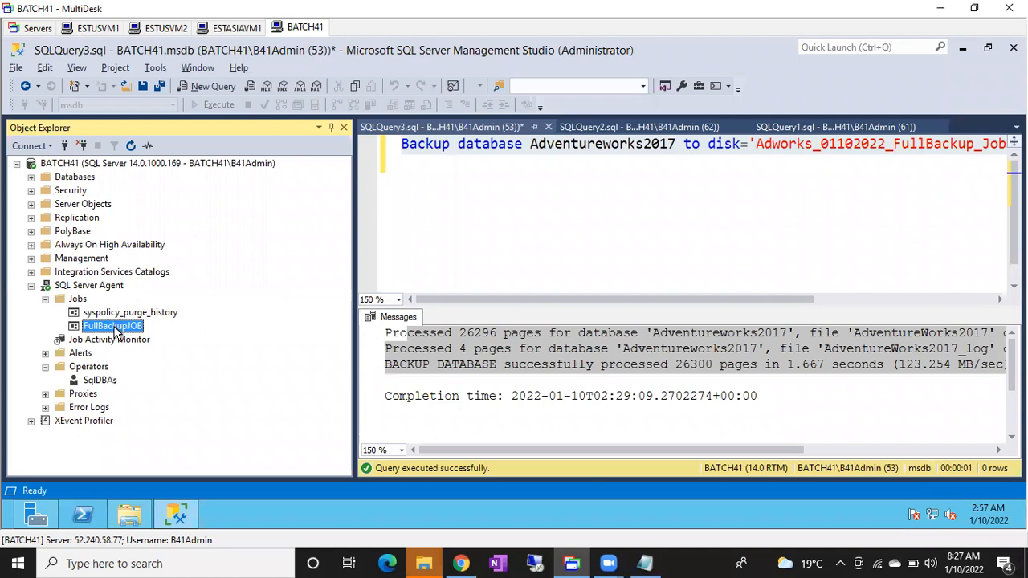
# Run FullBackupJOB again from the FullBackupAdworks step and close the start report.
pyautogui.rightClick(118, 333)
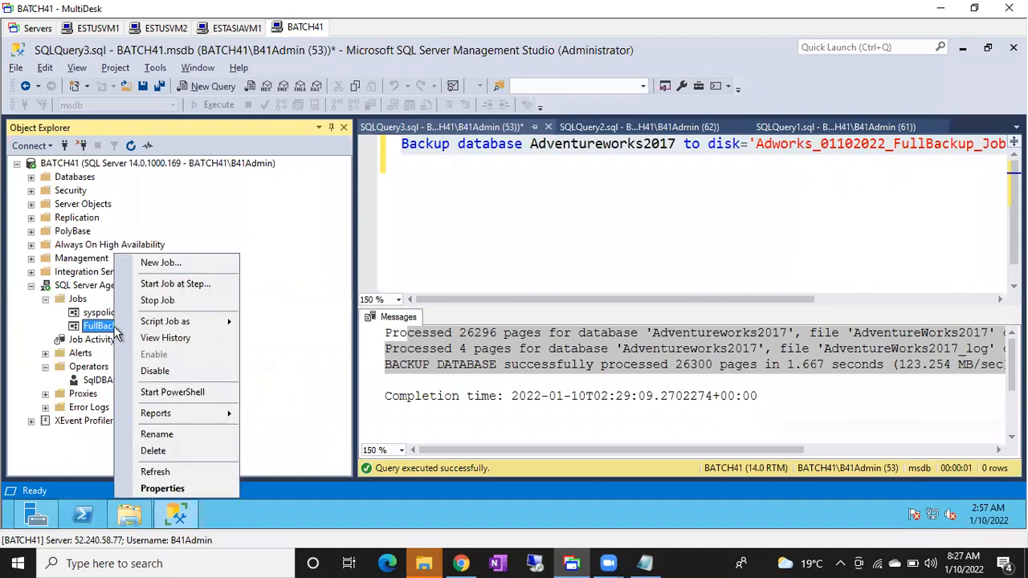
pyautogui.click(155, 285)
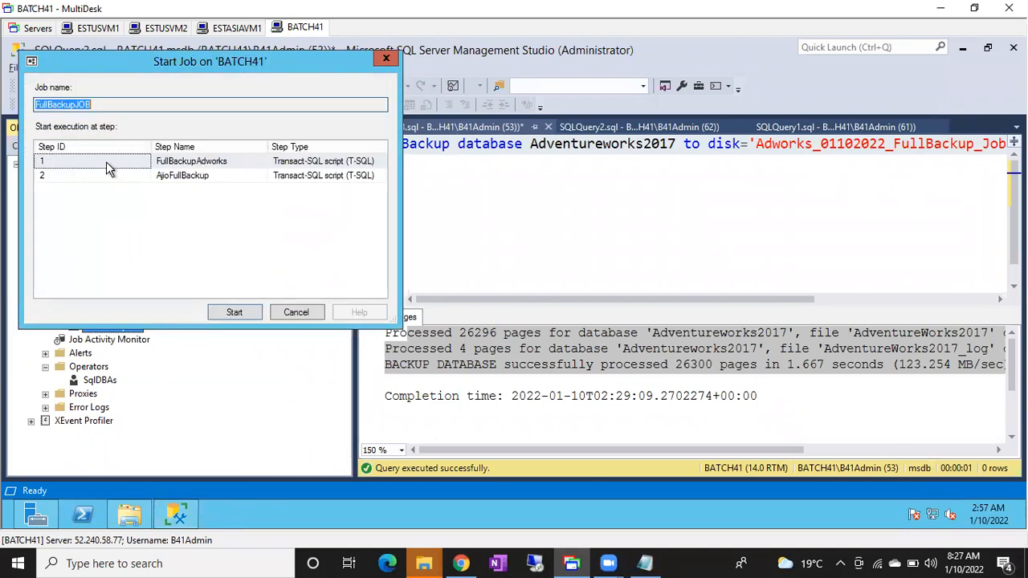
pyautogui.click(104, 160)
pyautogui.click(219, 313)
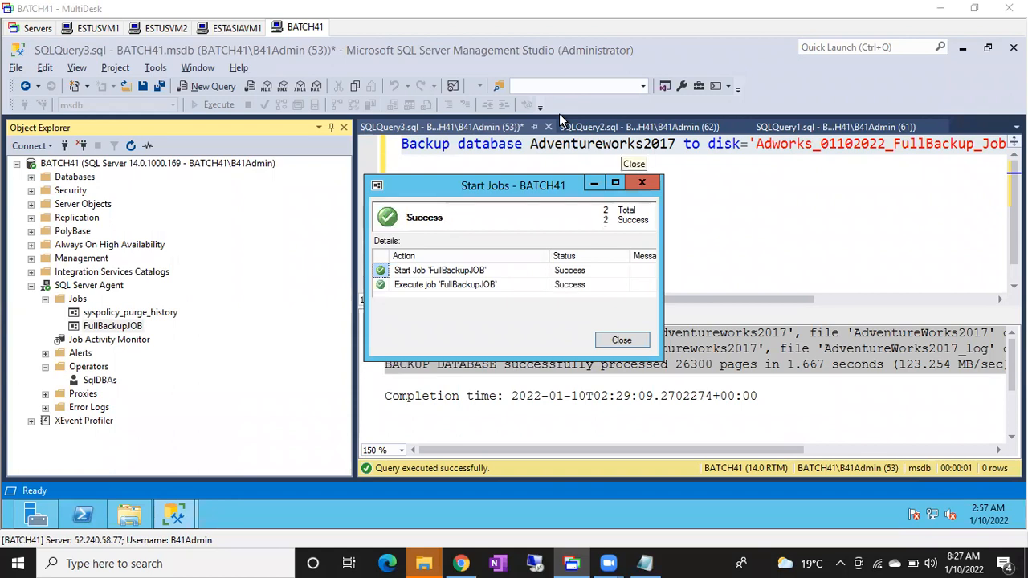
pyautogui.click(612, 345)
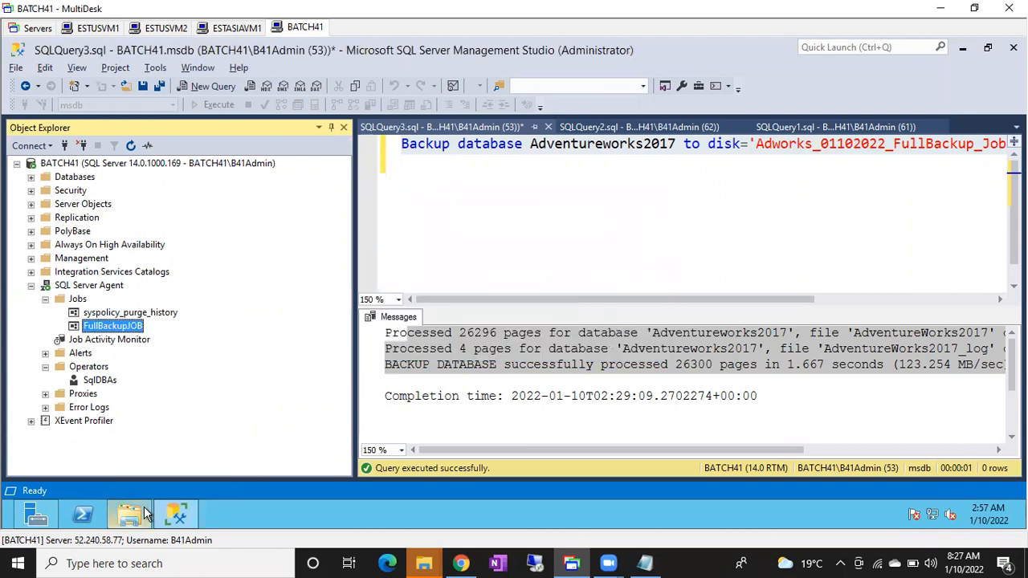
# Switch to File Explorer and check the Adworks and Ajio job backup files in the Backup folder.
pyautogui.click(141, 515)
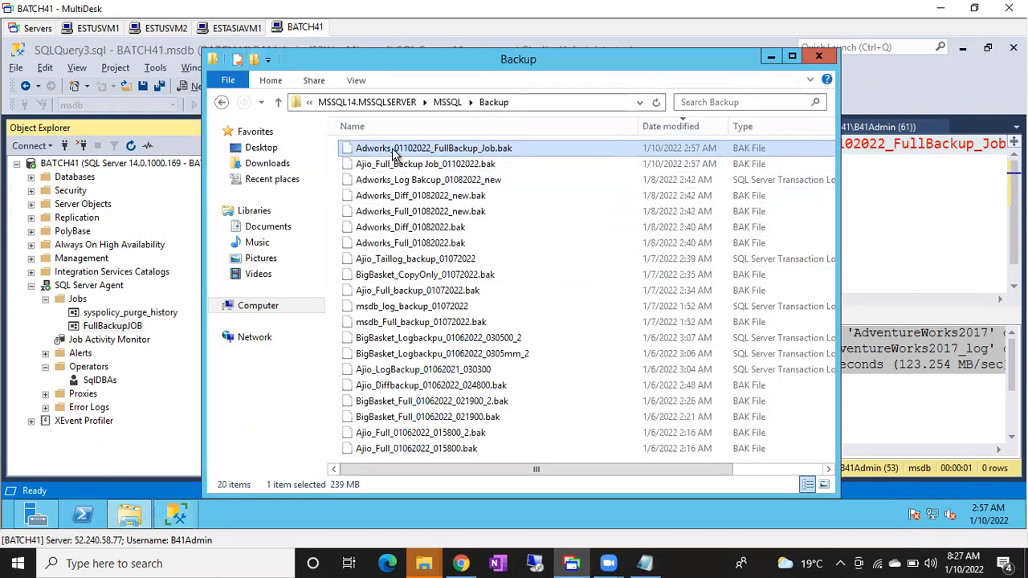
pyautogui.click(440, 167)
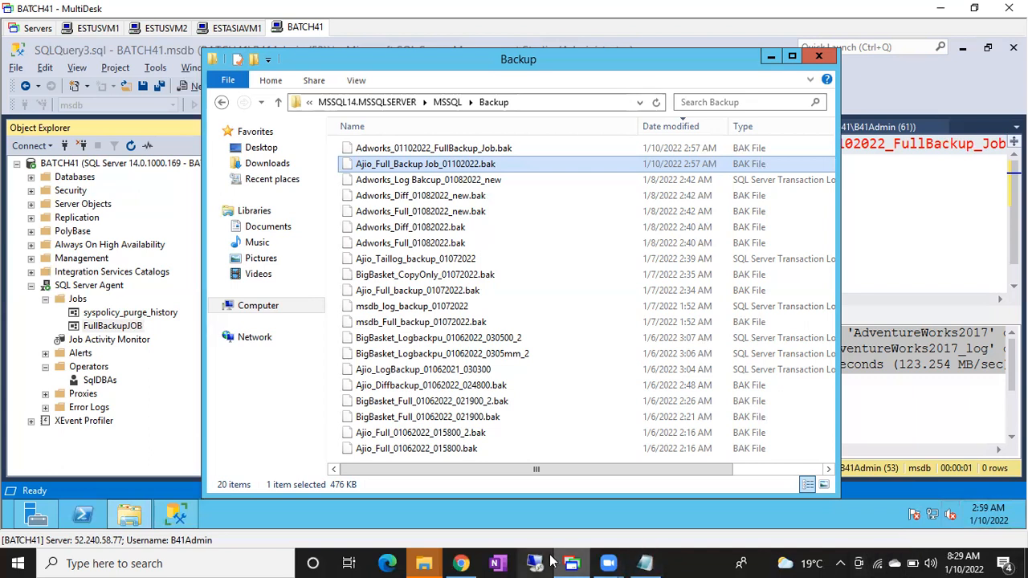
# Set FullBackupJOB's FullBackupAdworks step to "Quit the job reporting success" on success and "Go to the next step" on failure.
pyautogui.doubleClick(98, 328)
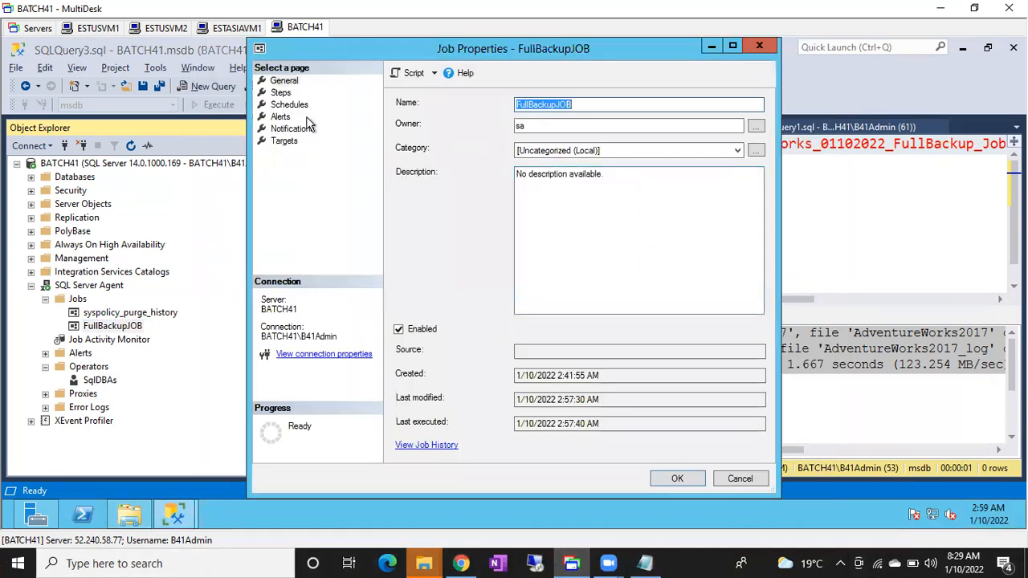
pyautogui.click(281, 94)
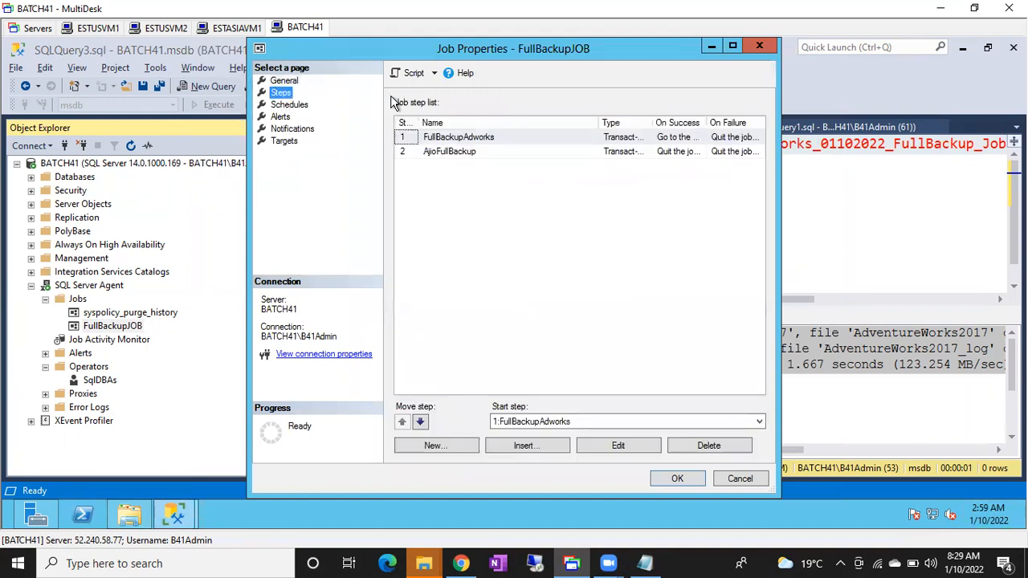
pyautogui.doubleClick(470, 138)
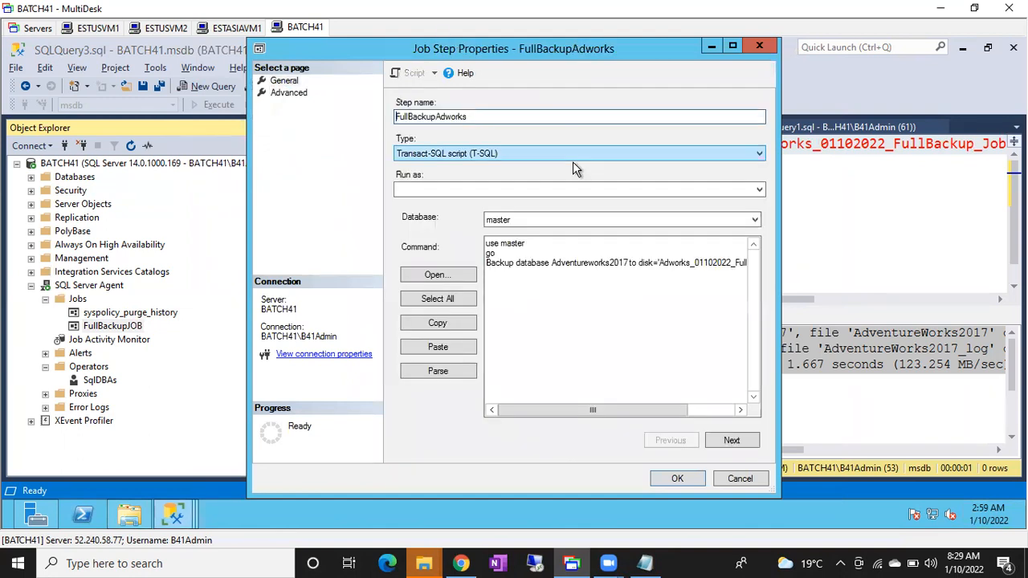
pyautogui.click(290, 93)
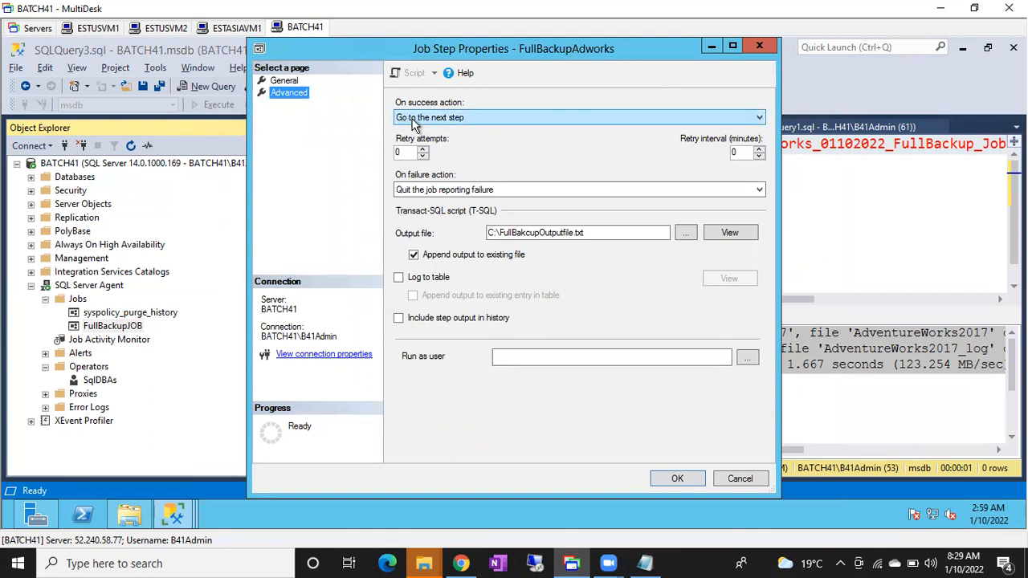
pyautogui.click(414, 122)
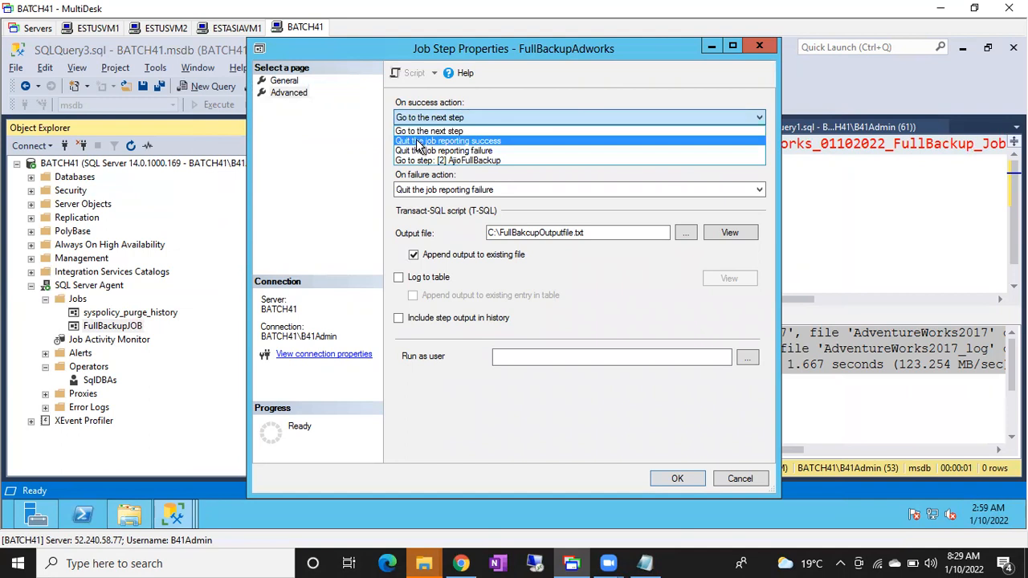
pyautogui.click(420, 142)
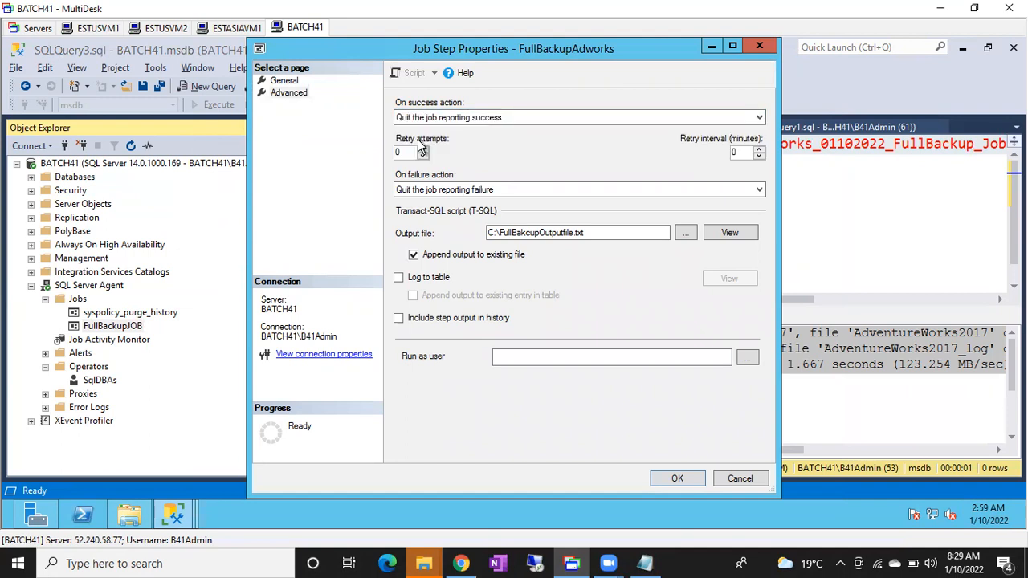
pyautogui.click(426, 197)
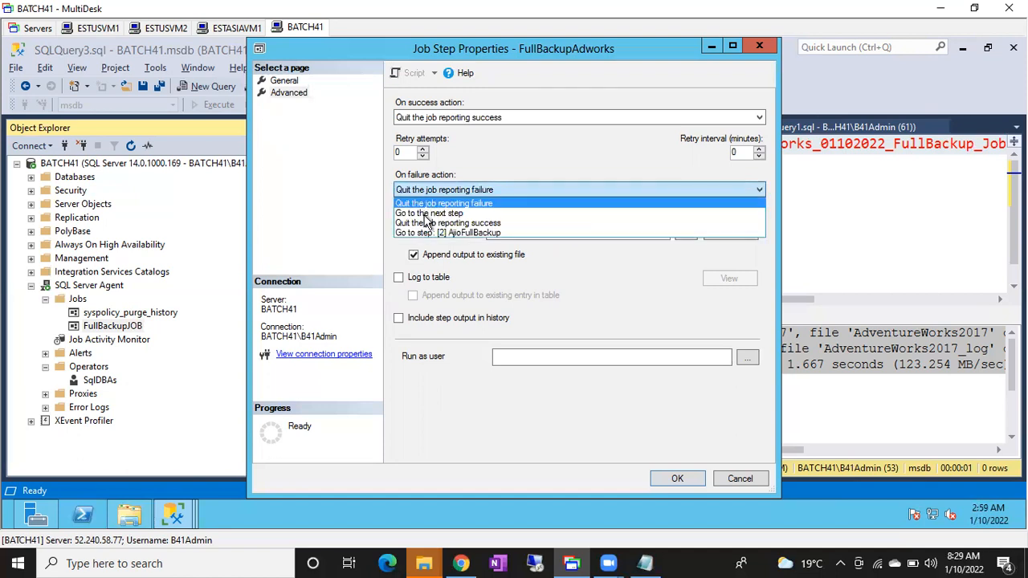
pyautogui.click(425, 217)
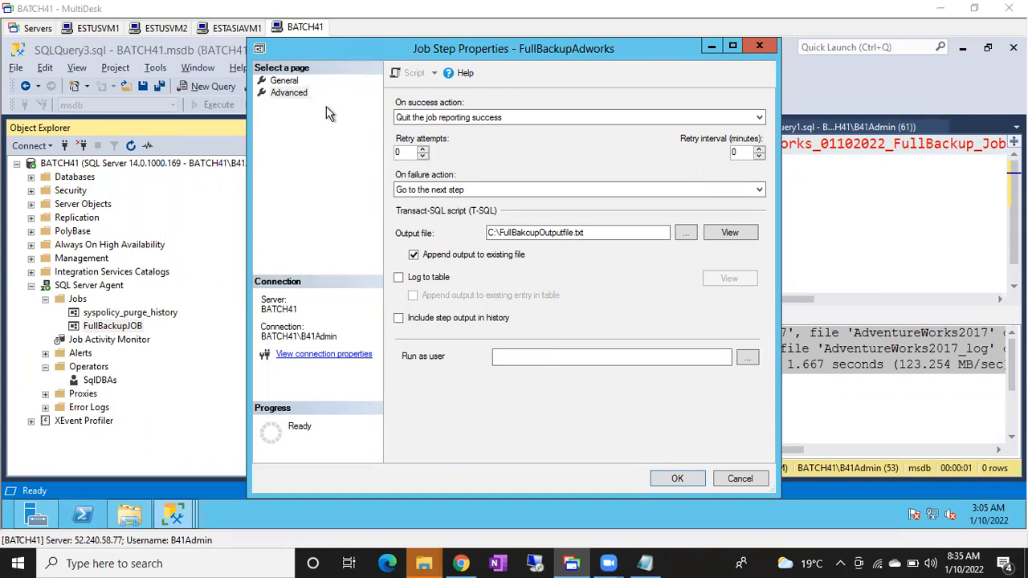
# Review the Adventureworks2017 backup command in the FullBackupAdworks step's general settings.
pyautogui.click(284, 82)
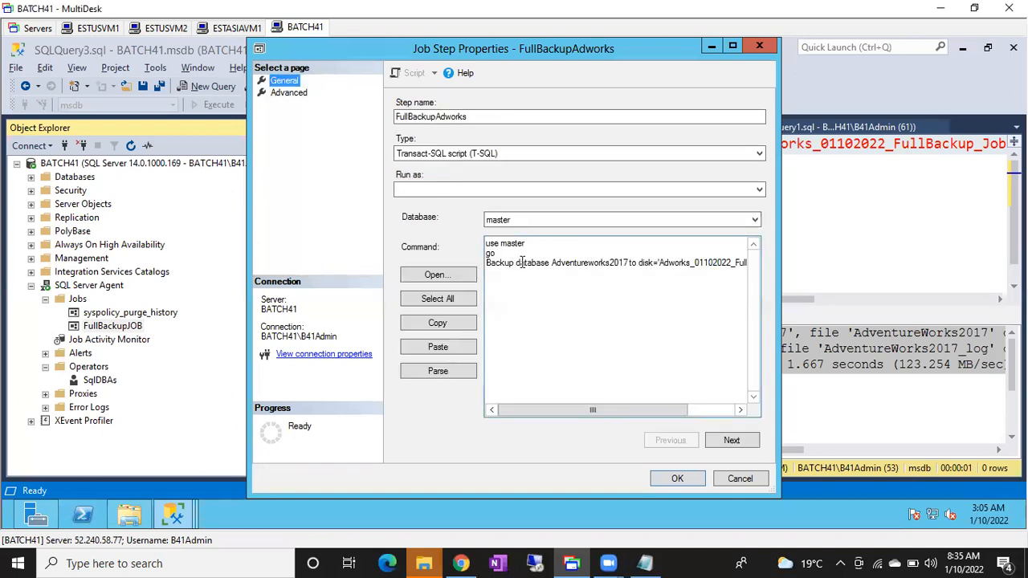
pyautogui.moveTo(519, 262); pyautogui.dragTo(748, 283)
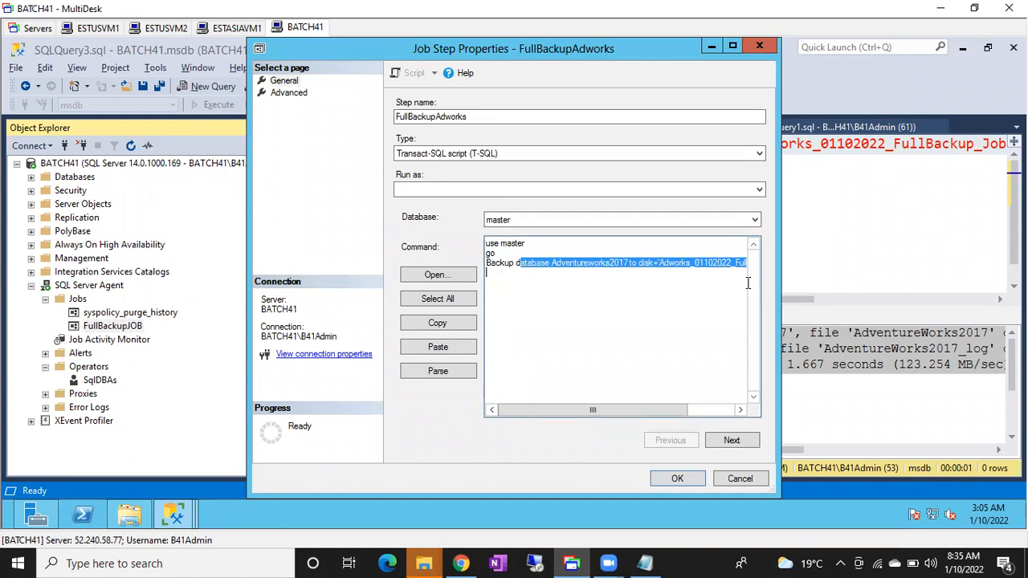
pyautogui.click(664, 263)
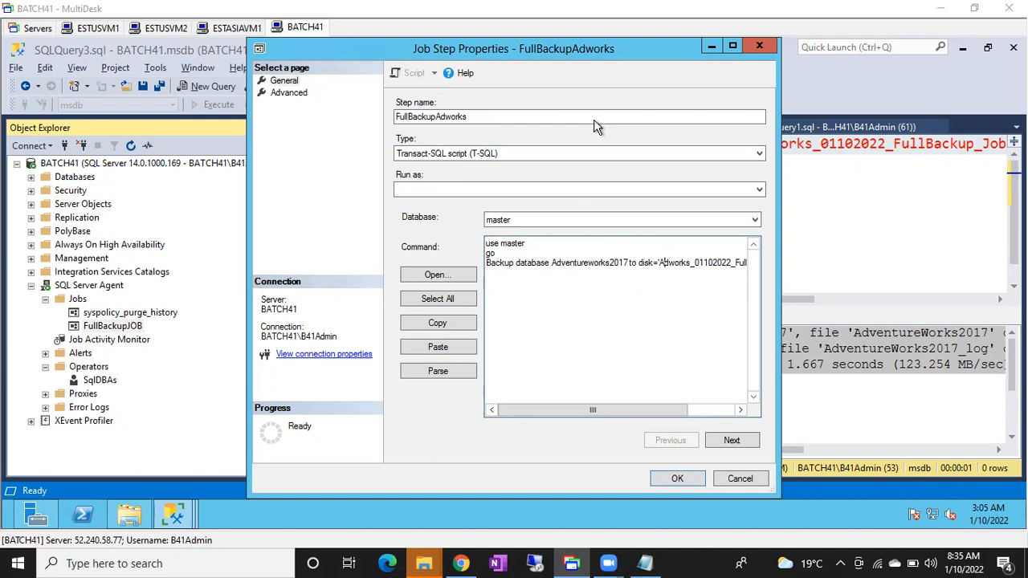
# In File Explorer, inspect the modified date and size of Adworks_01102022_FullBackup_Job.bak in the Backup folder.
pyautogui.click(824, 208)
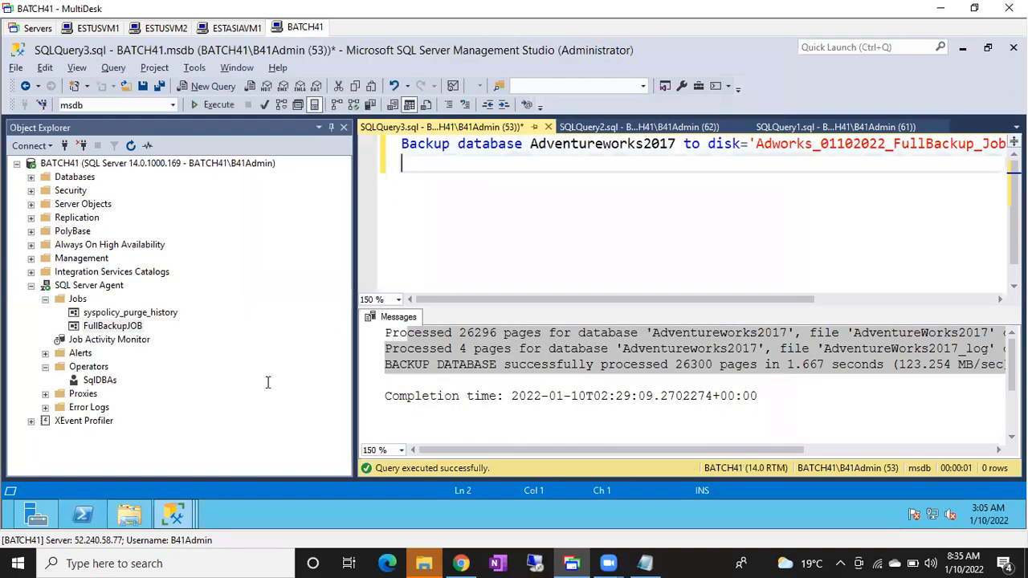
pyautogui.click(132, 515)
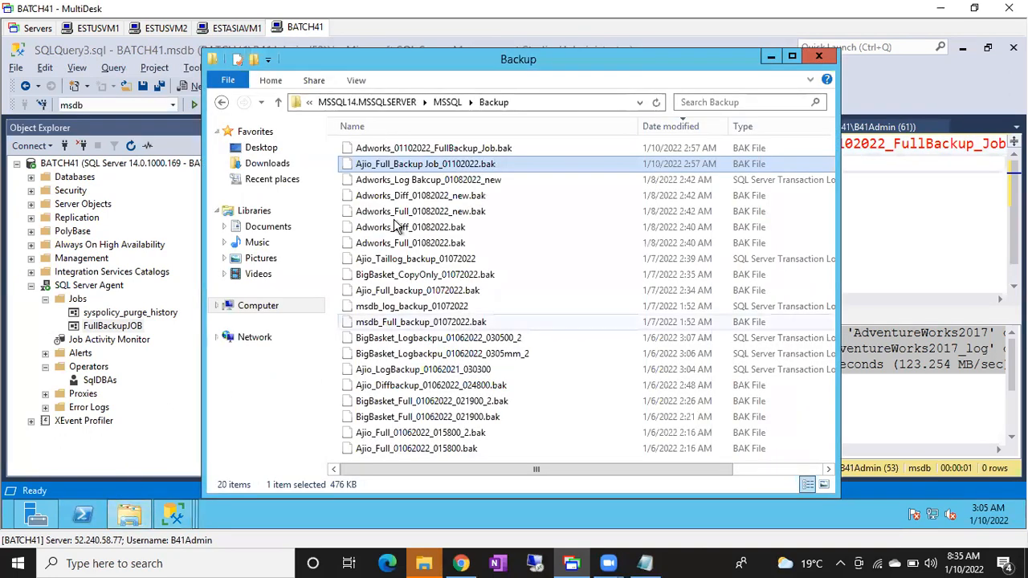
pyautogui.click(398, 149)
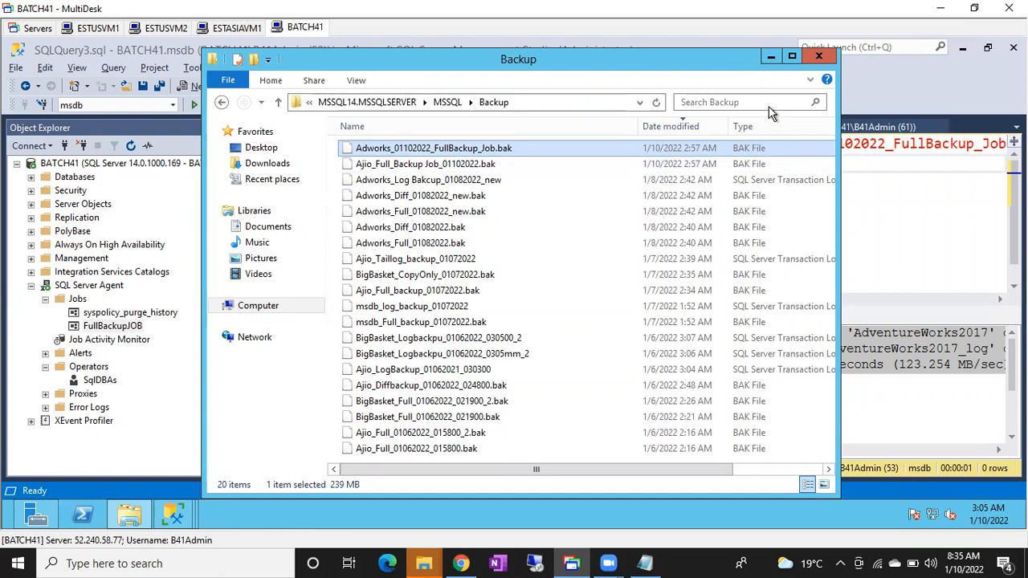
pyautogui.click(787, 59)
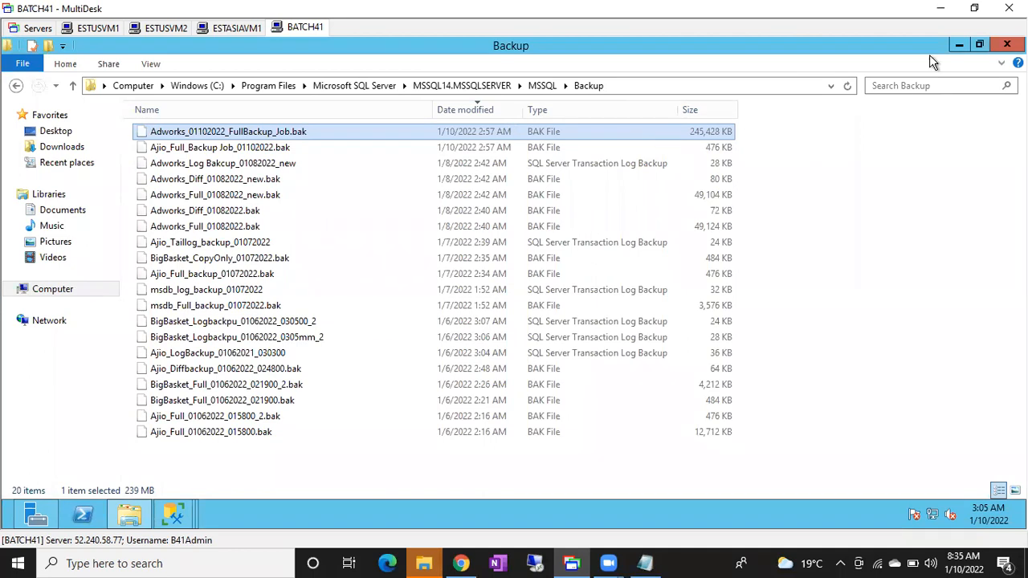
pyautogui.click(959, 45)
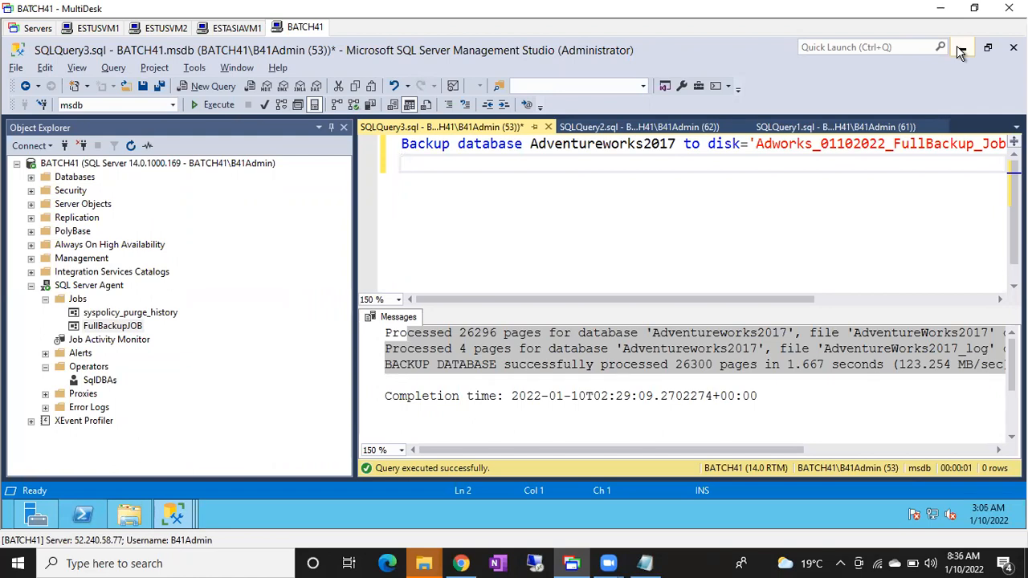
# Examine the disk file name in the Adventureworks2017 backup statement of SQLQuery3.sql.
pyautogui.click(728, 148)
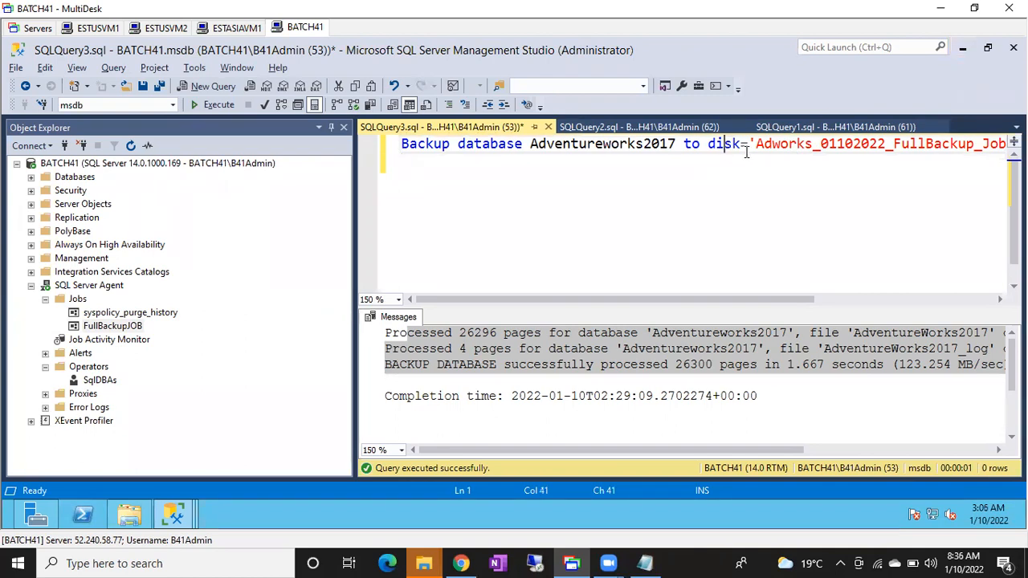
pyautogui.moveTo(748, 148); pyautogui.dragTo(813, 149)
pyautogui.hotkey('shift', 'End')
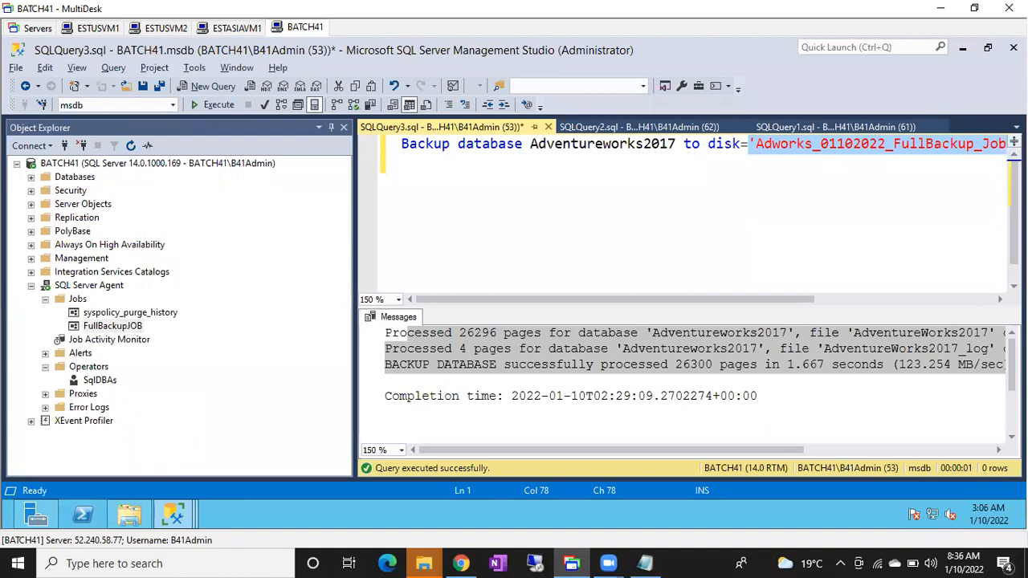
pyautogui.click(493, 257)
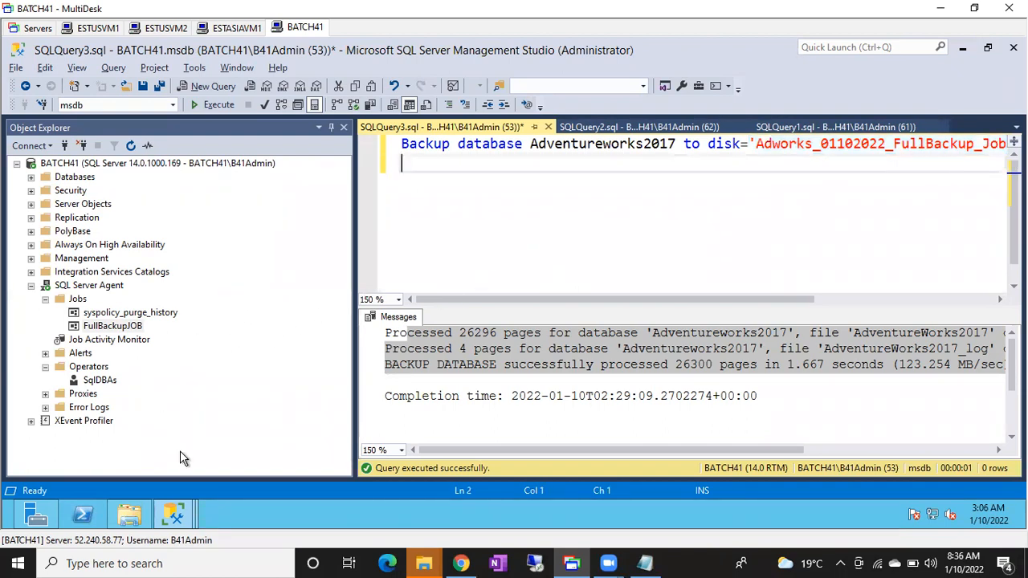
# Return to the FullBackupAdworks step properties and save both the step and FullBackupJOB.
pyautogui.moveTo(173, 514)
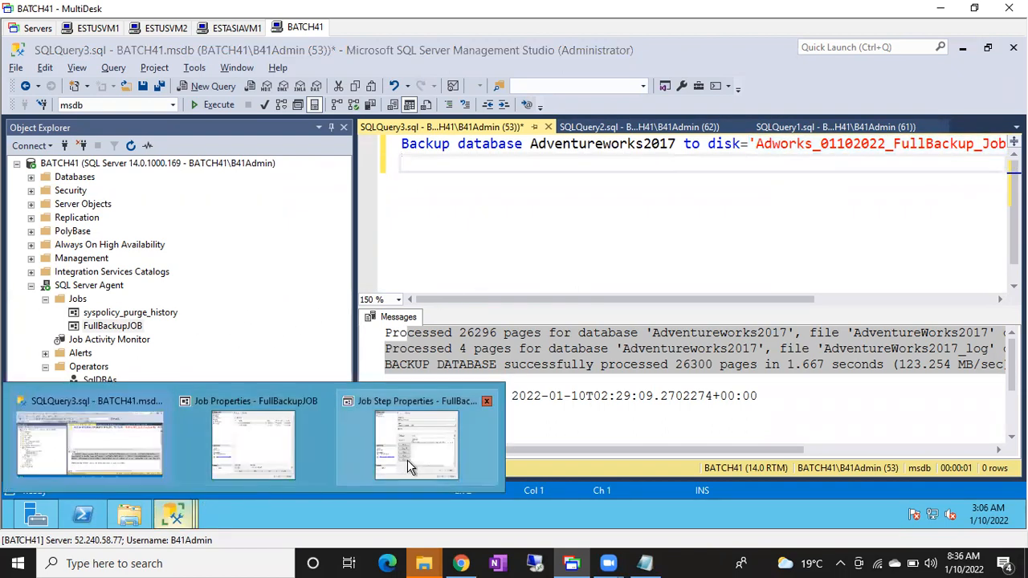
pyautogui.click(408, 460)
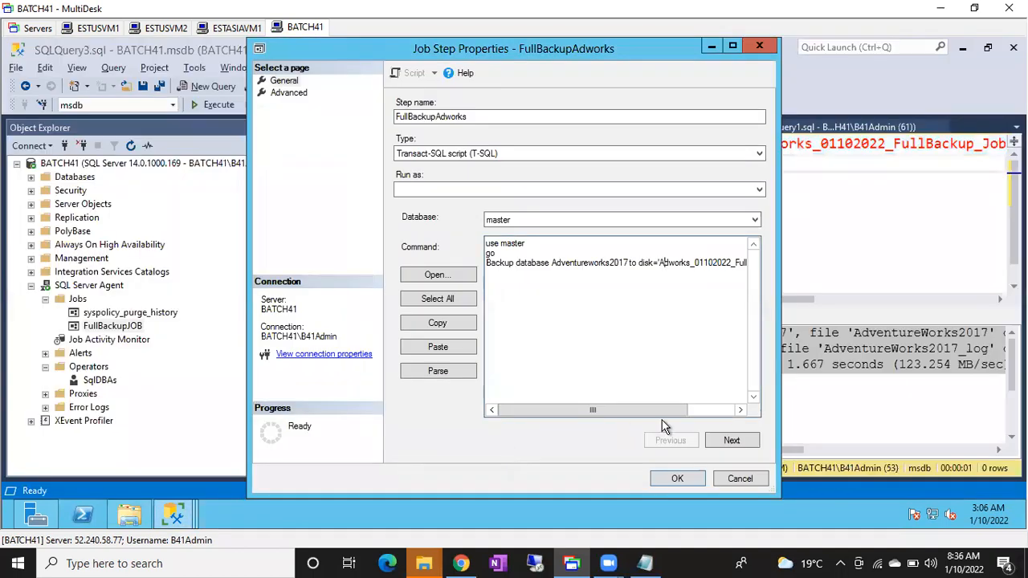
pyautogui.click(678, 478)
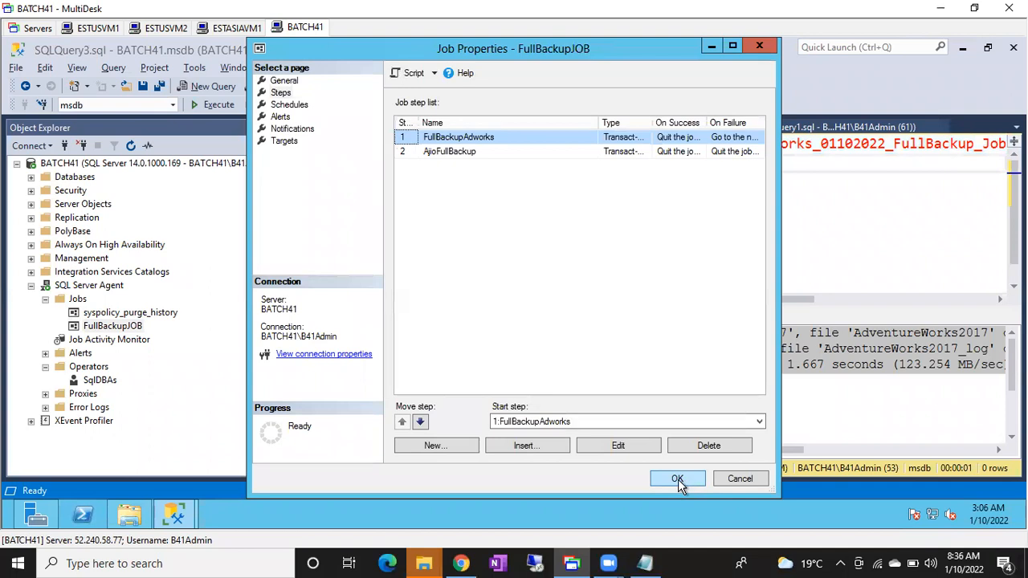
pyautogui.click(678, 479)
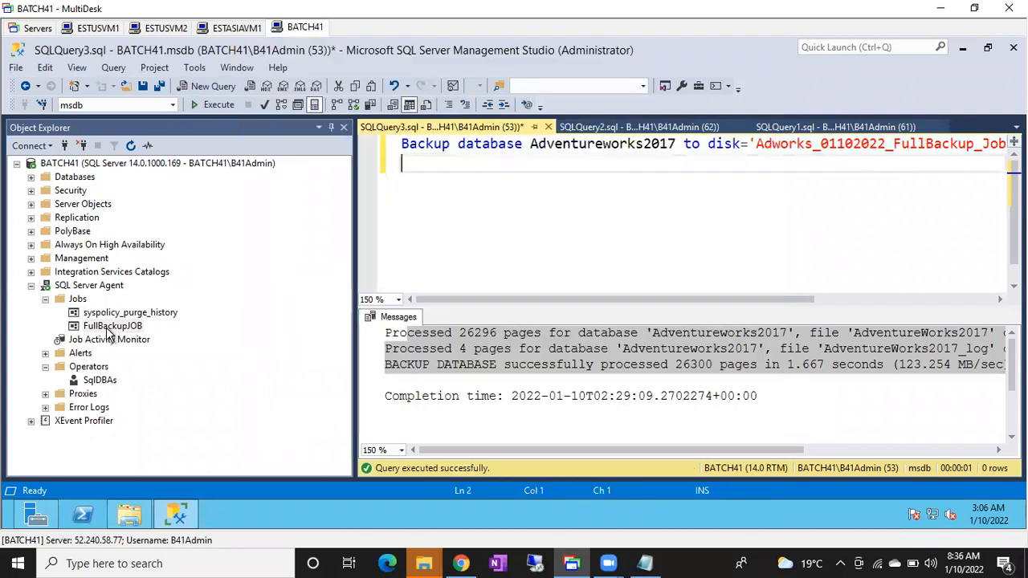
# Start FullBackupJOB at step 1, FullBackupAdworks, and close the start report.
pyautogui.rightClick(110, 328)
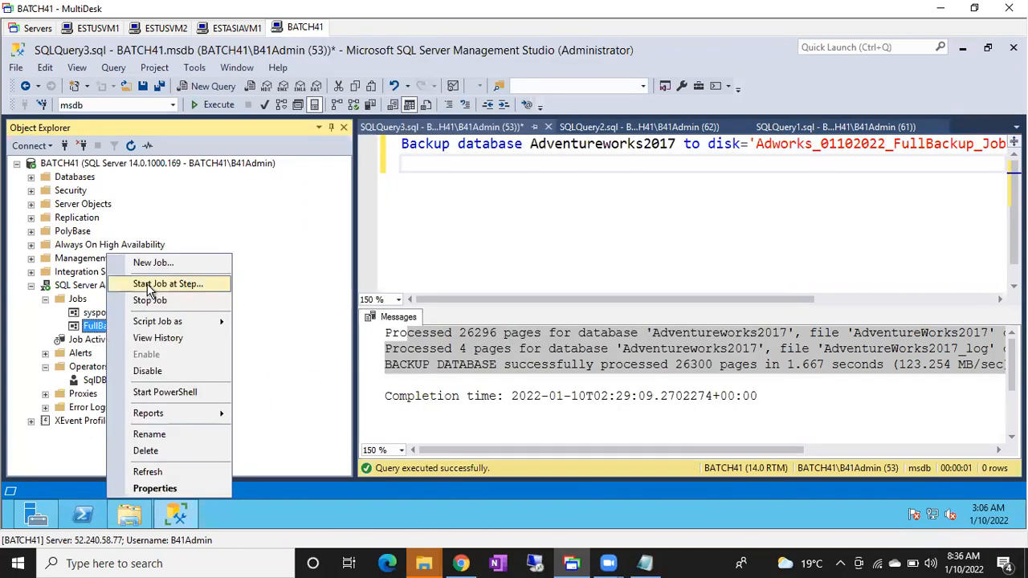
pyautogui.click(150, 291)
pyautogui.click(141, 199)
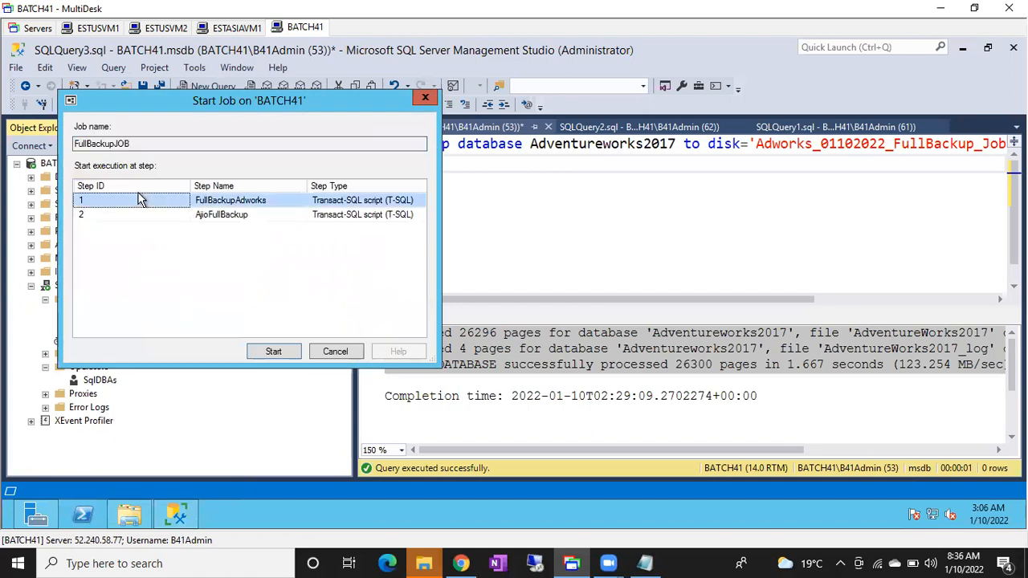
pyautogui.click(273, 351)
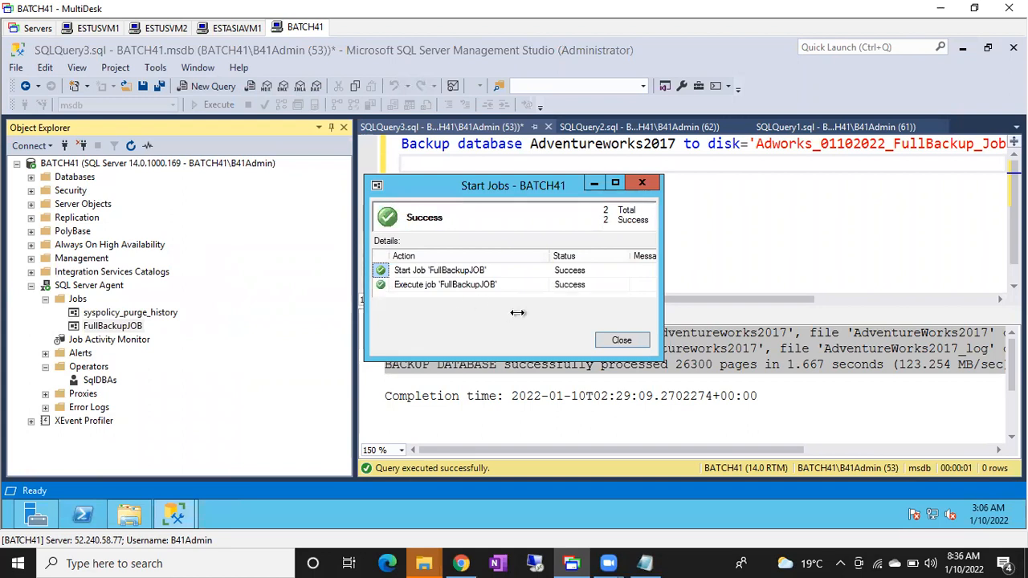
pyautogui.click(620, 338)
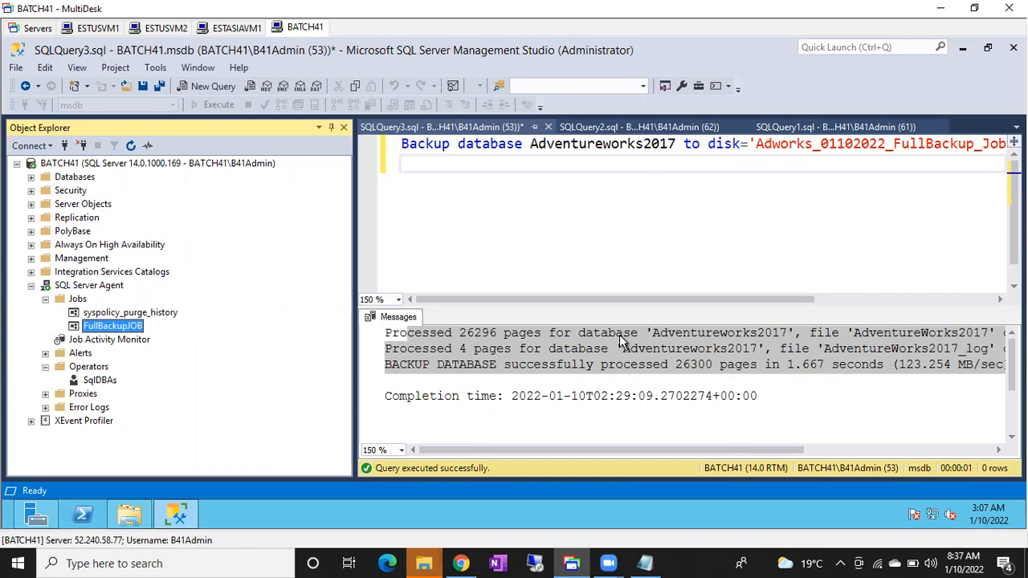
# In File Explorer, check the newest backup files, look through the root of the C: drive, and return to SQL Server Management Studio.
pyautogui.click(128, 514)
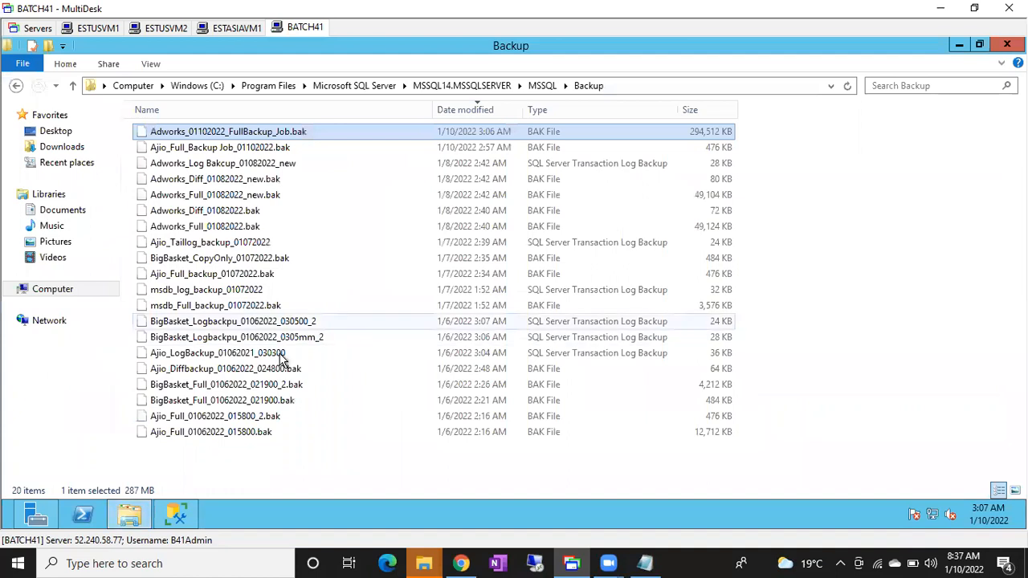
pyautogui.click(186, 87)
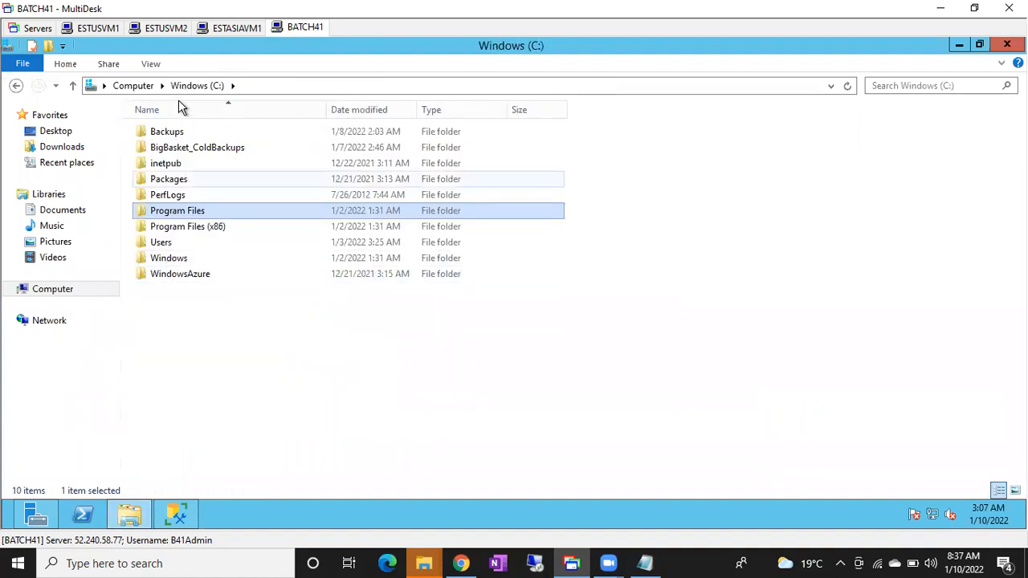
pyautogui.click(183, 88)
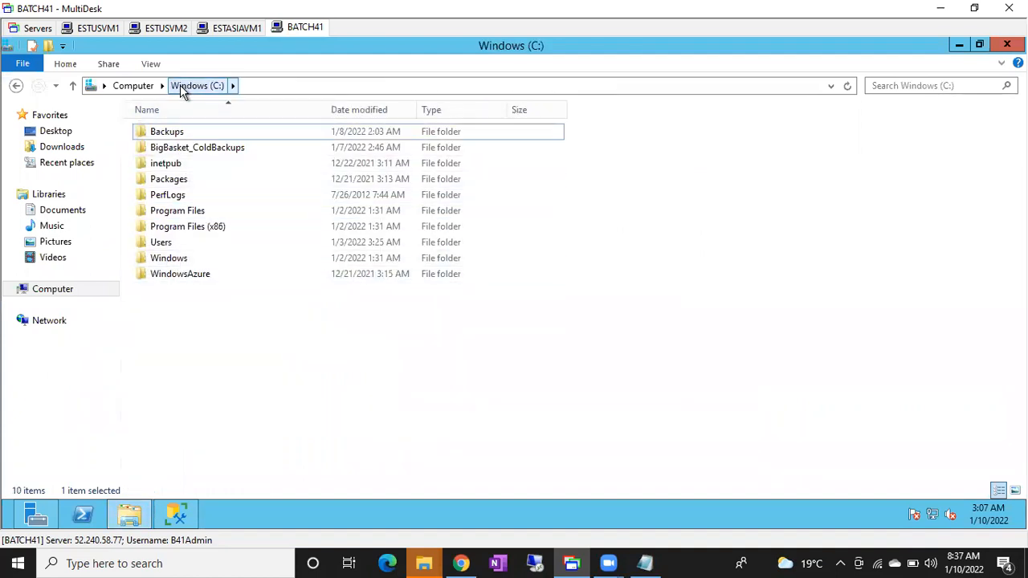
pyautogui.click(134, 87)
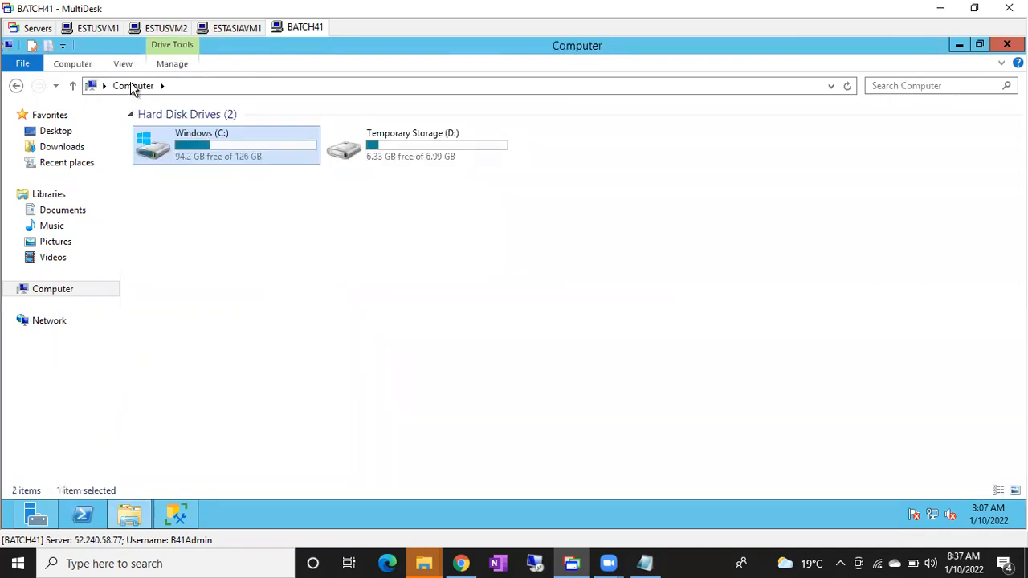
pyautogui.doubleClick(213, 165)
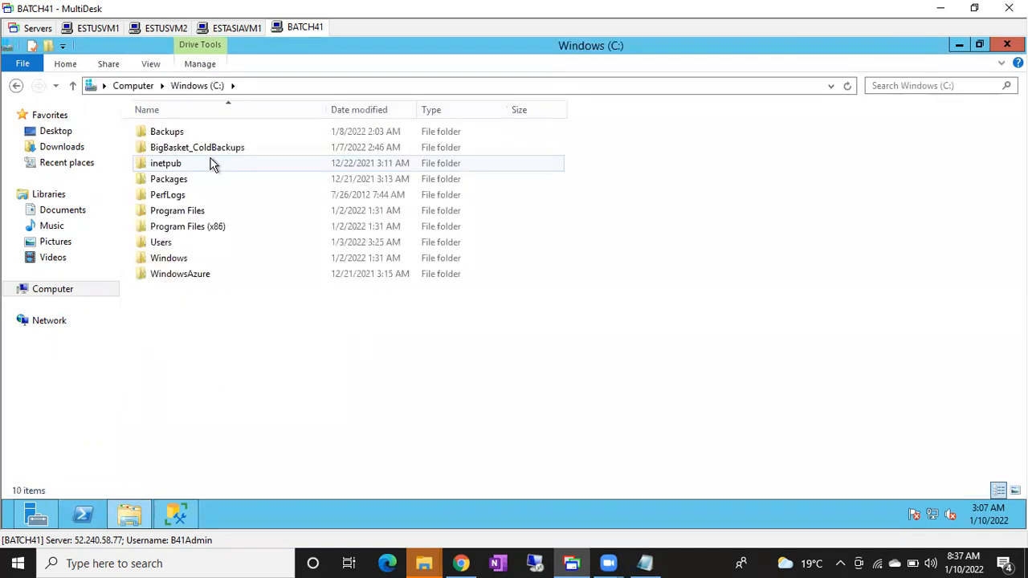
pyautogui.click(169, 521)
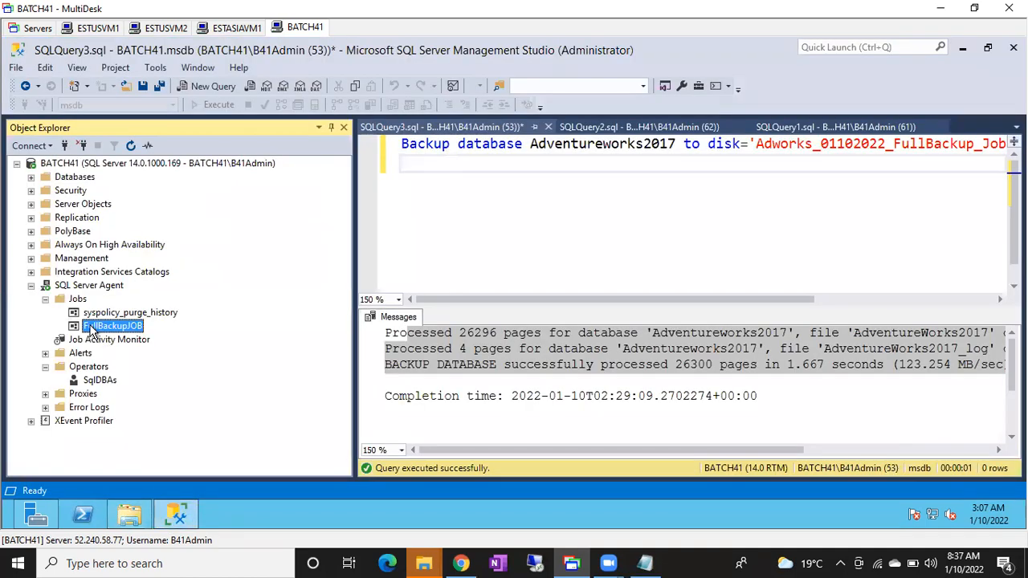
# Open the advanced settings of FullBackupJOB's FullBackupAdworks step and try to view its output file.
pyautogui.doubleClick(112, 326)
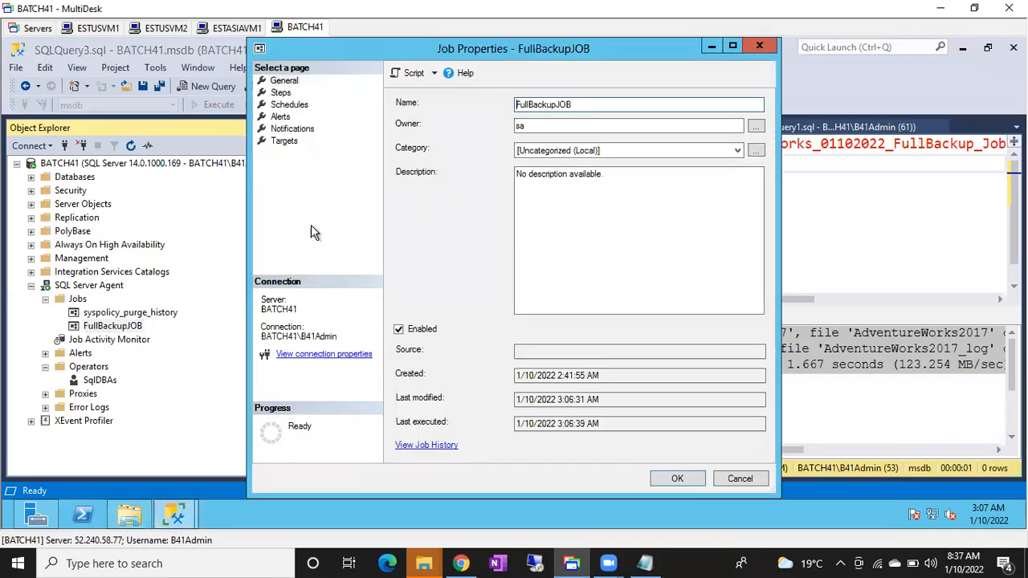
pyautogui.click(282, 93)
pyautogui.click(444, 142)
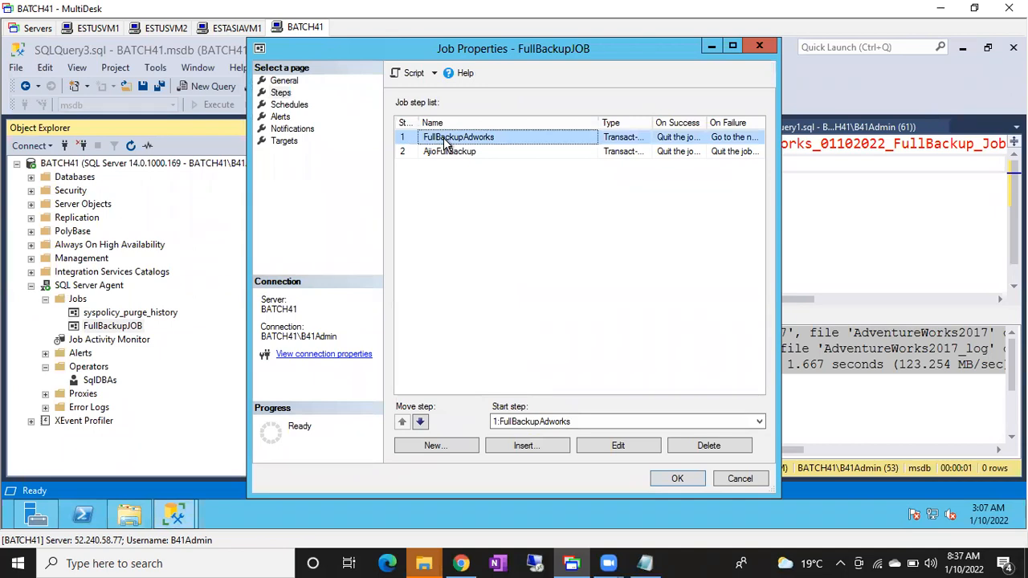
pyautogui.doubleClick(445, 142)
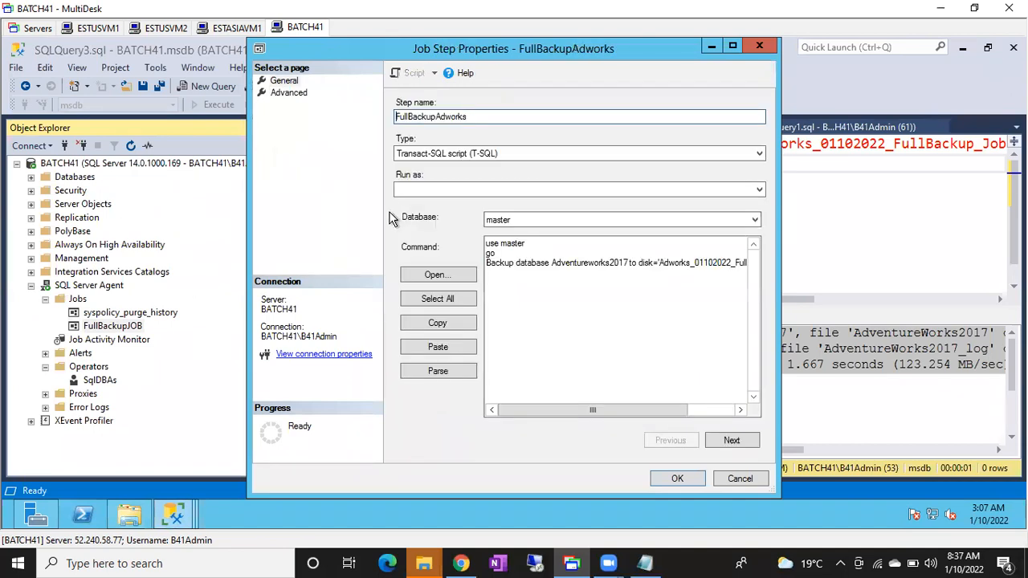
pyautogui.click(289, 94)
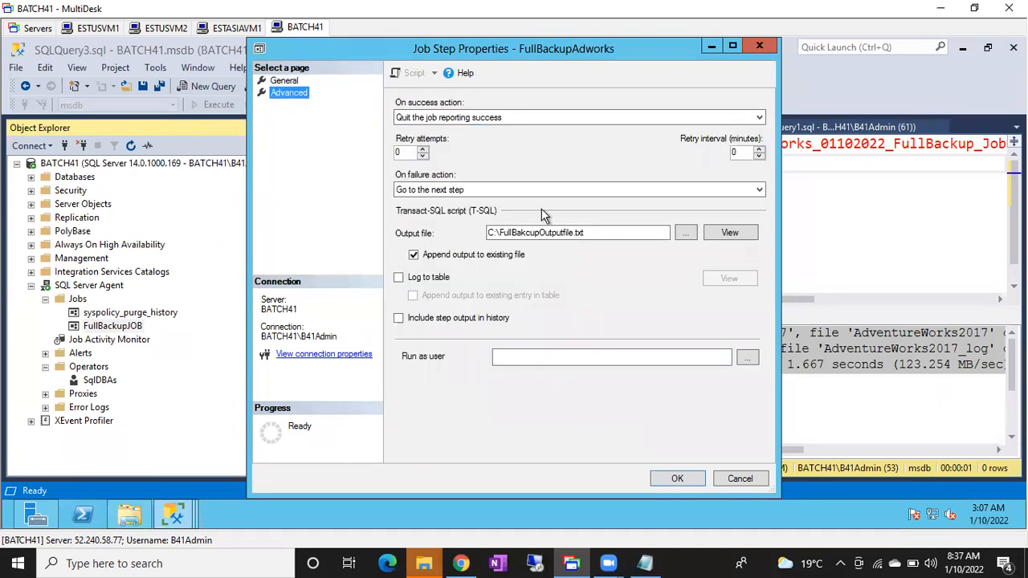
pyautogui.click(730, 233)
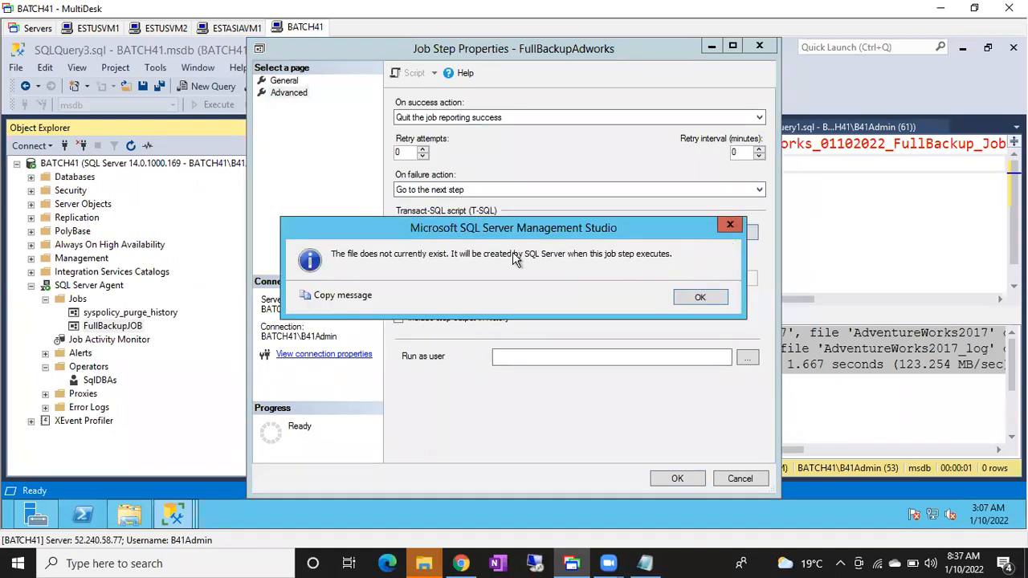
pyautogui.click(700, 299)
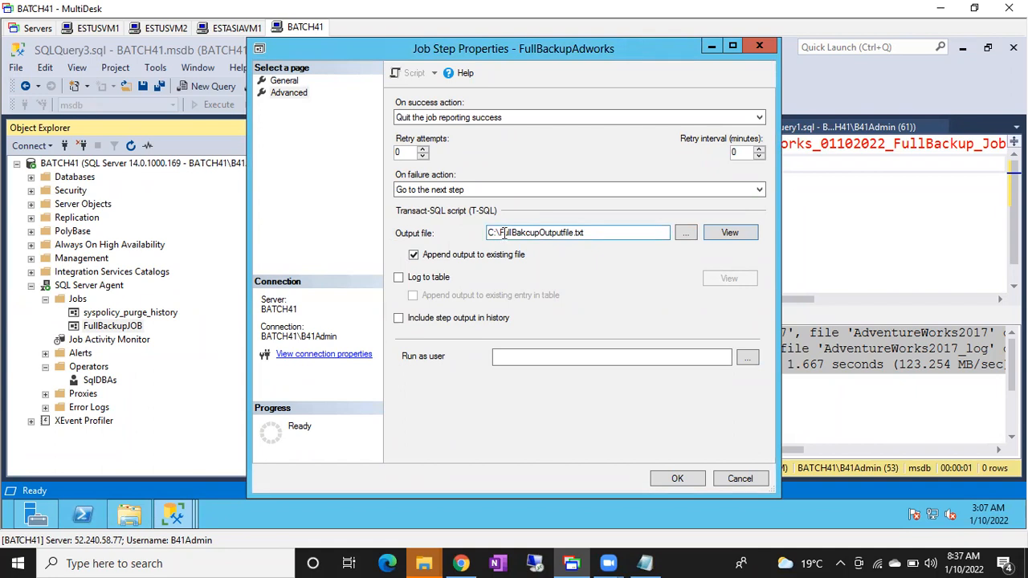
# Copy the name FullBakcupOutputfile.txt from the step's output file path and open a new Notepad document on the server.
pyautogui.moveTo(500, 233); pyautogui.dragTo(589, 232)
pyautogui.hotkey('ctrl', 'c')
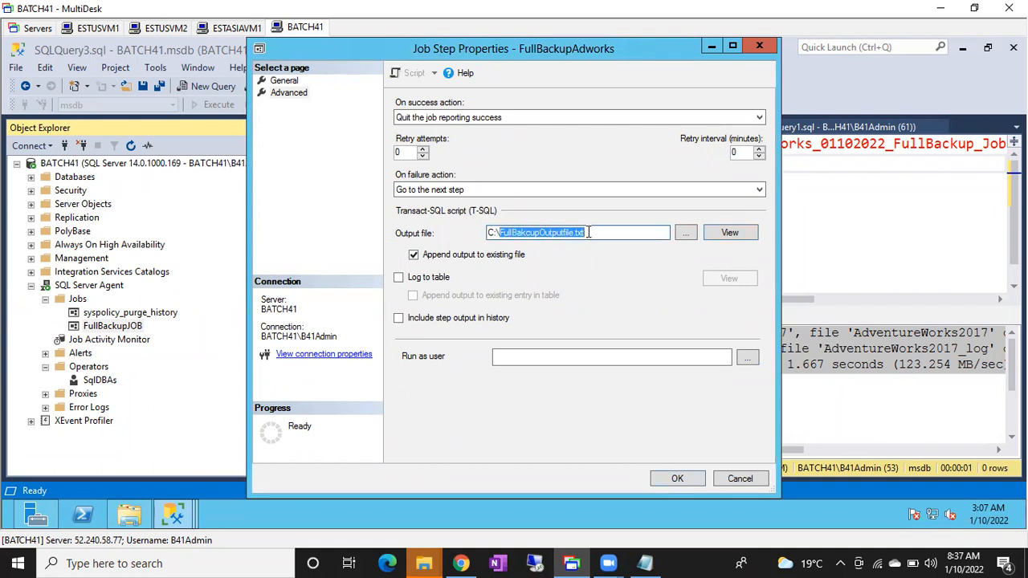
pyautogui.click(129, 515)
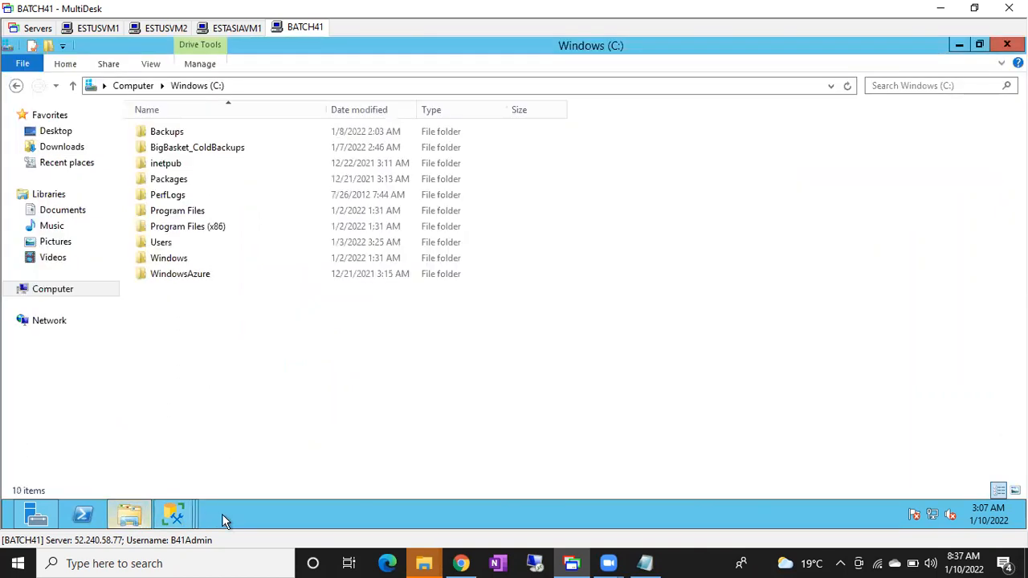
pyautogui.press('super+r')
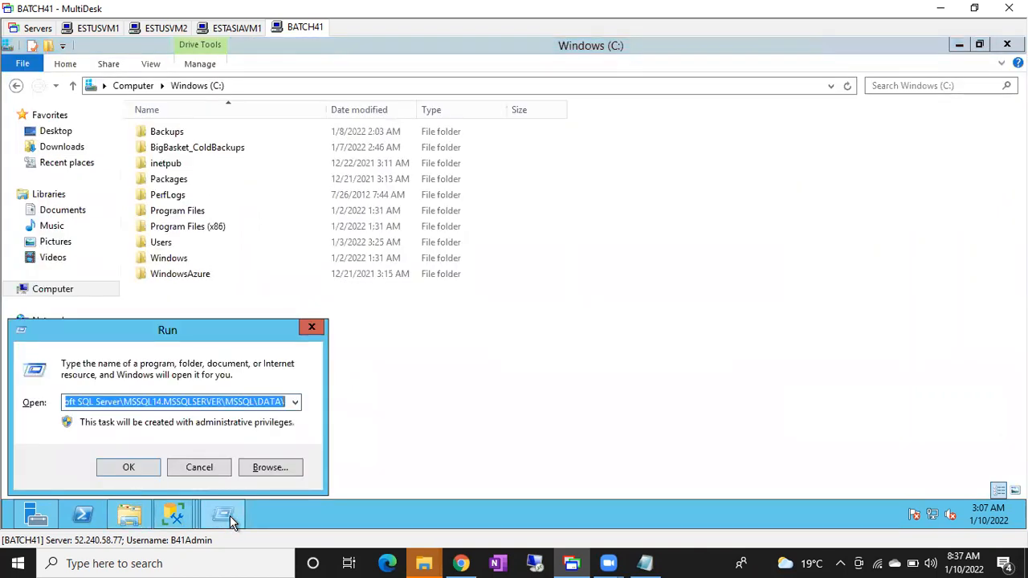
pyautogui.write('nota')
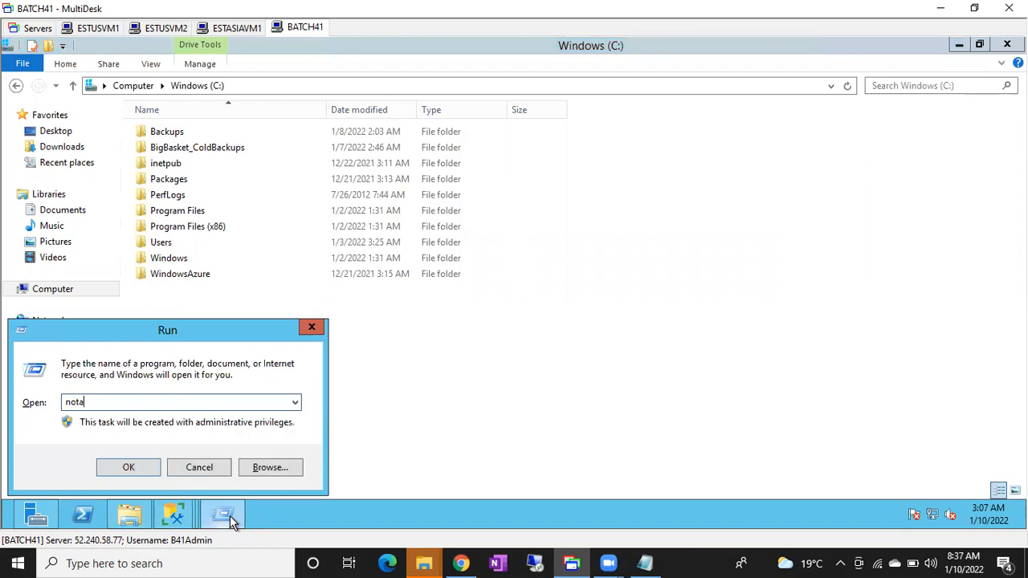
pyautogui.press('BackSpace')
pyautogui.write('epad')
pyautogui.press('Return')
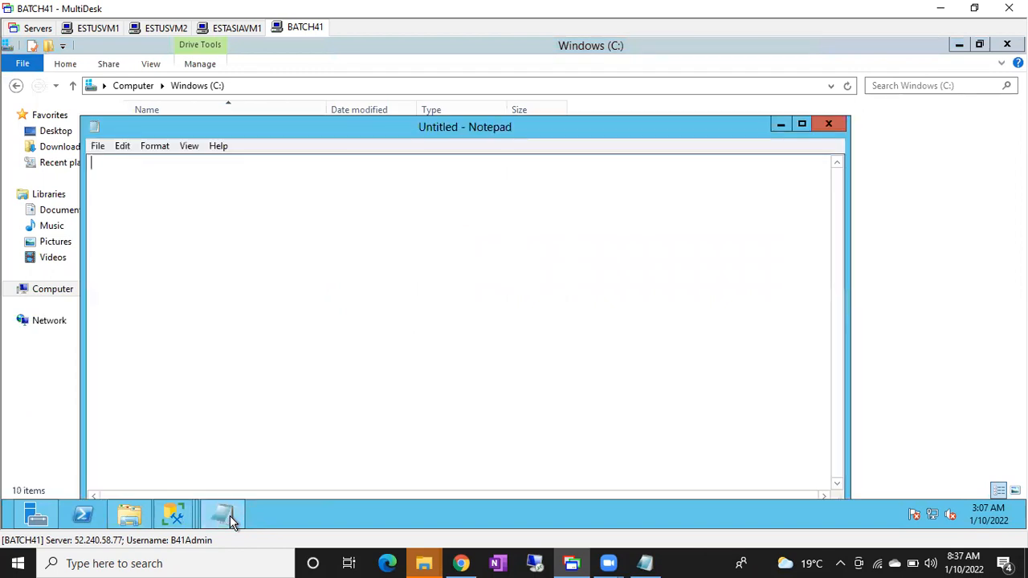
pyautogui.hotkey('ctrl', 'v')
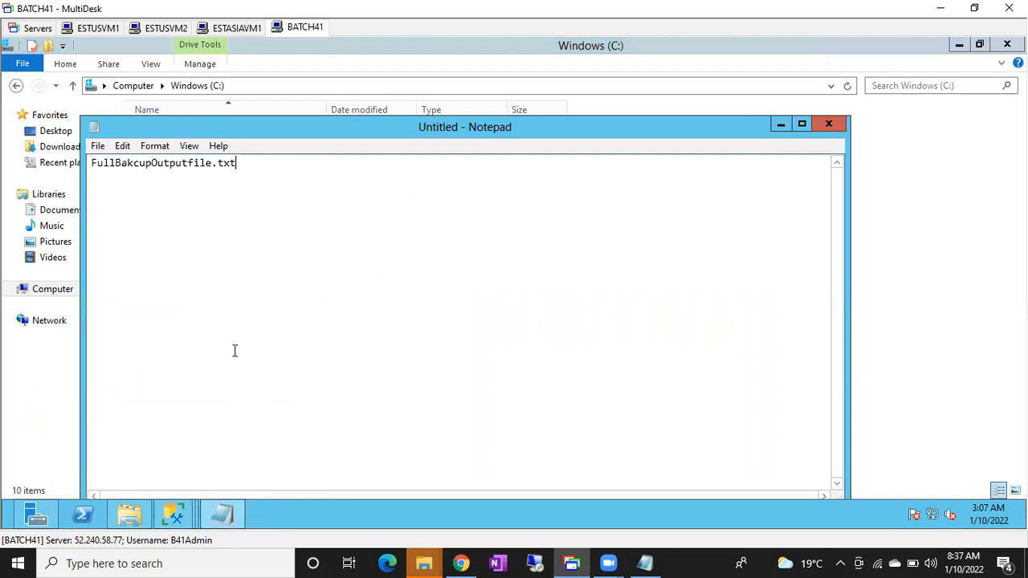
pyautogui.hotkey('ctrl', 'a')
pyautogui.hotkey('ctrl', 'c')
pyautogui.press('BackSpace')
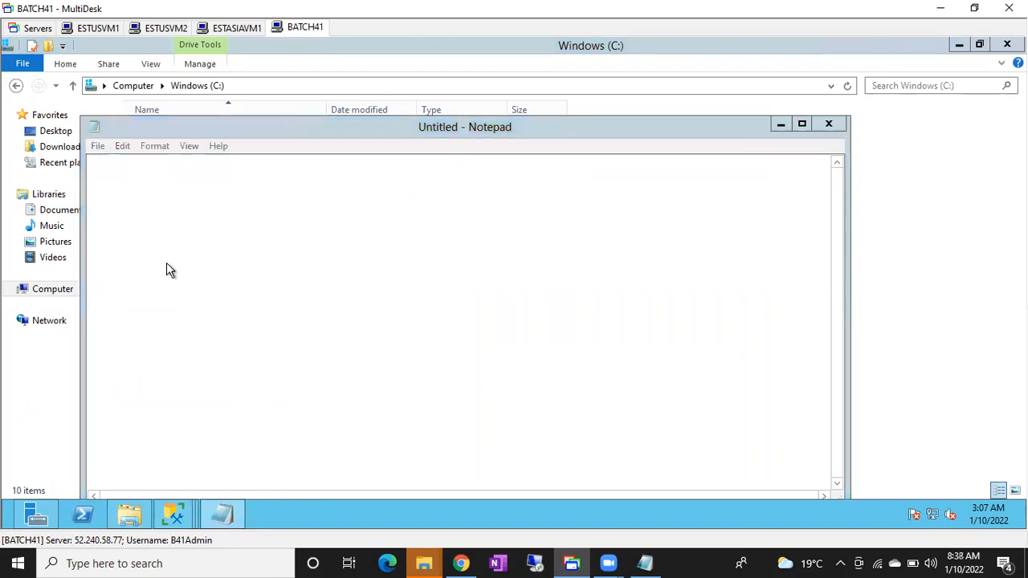
# Save the empty document as text file FullBakcupOutputfile in the root of the C: drive and close Notepad.
pyautogui.hotkey('ctrl', 's')
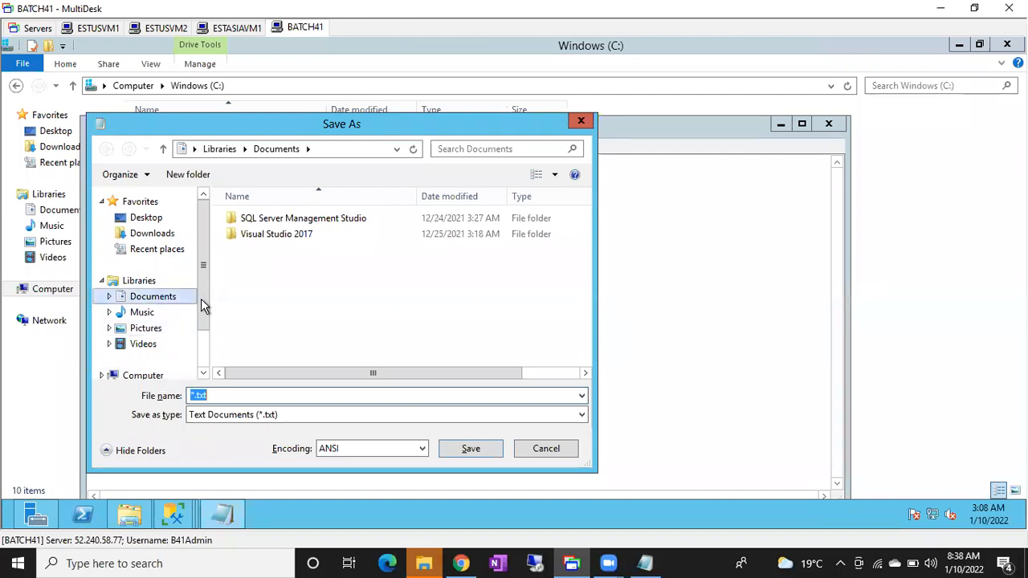
pyautogui.scroll(-1, 195, 345)
pyautogui.scroll(-1, 195, 346)
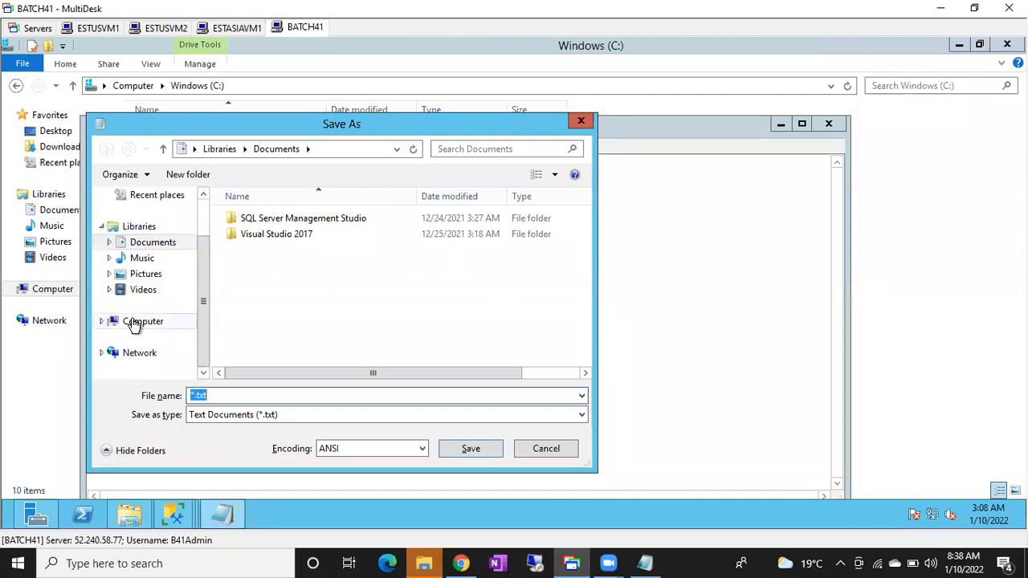
pyautogui.click(137, 322)
pyautogui.doubleClick(300, 245)
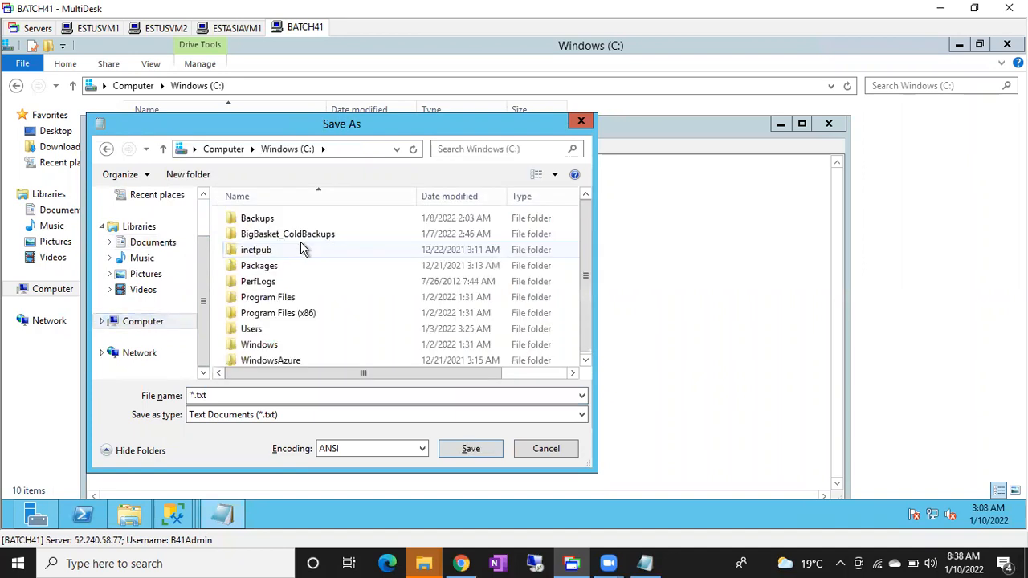
pyautogui.click(222, 395)
pyautogui.hotkey('ctrl', 'v')
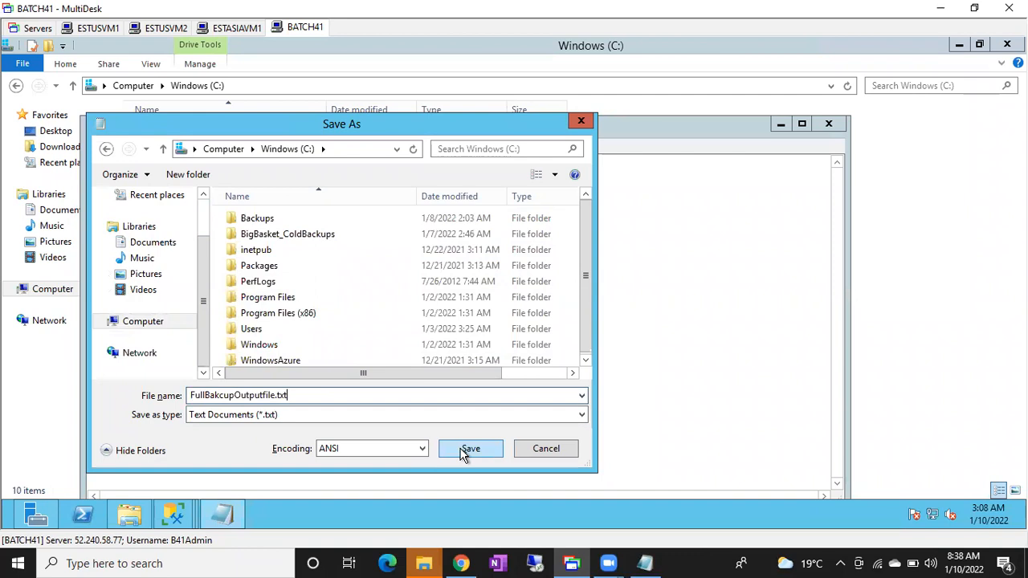
pyautogui.press('BackSpace')
pyautogui.press('BackSpace')
pyautogui.press('BackSpace')
pyautogui.press('BackSpace')
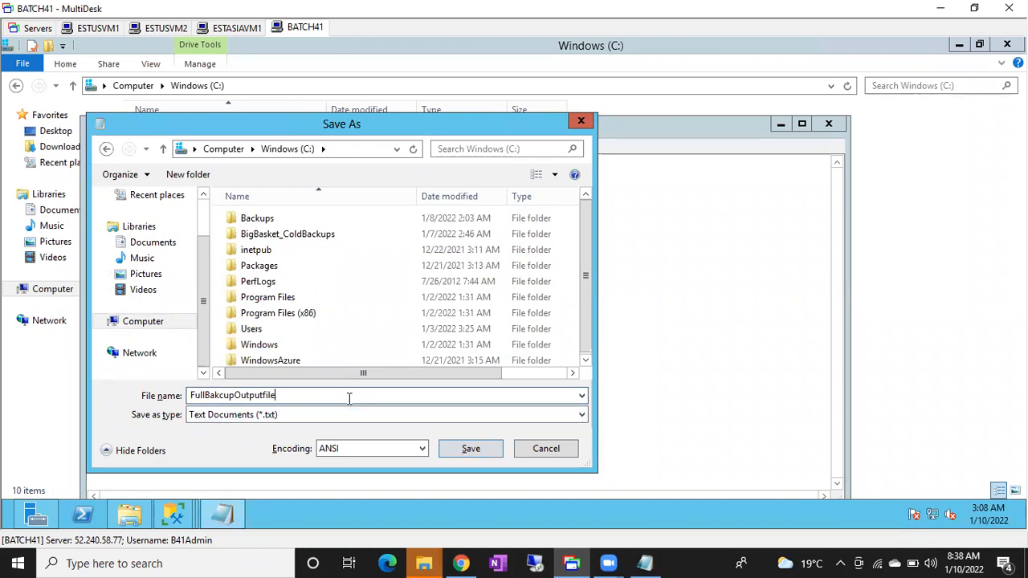
pyautogui.click(451, 452)
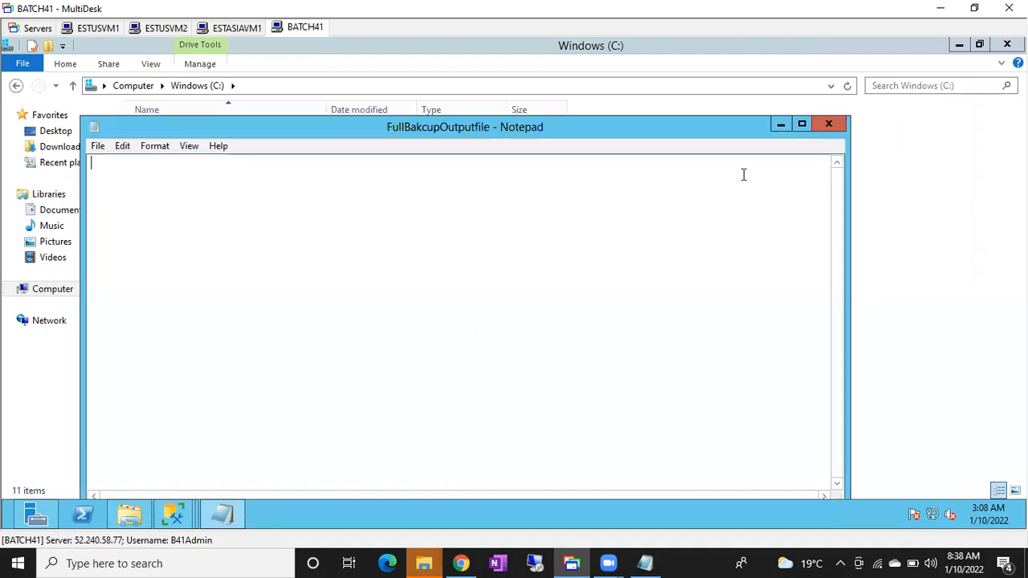
pyautogui.click(829, 124)
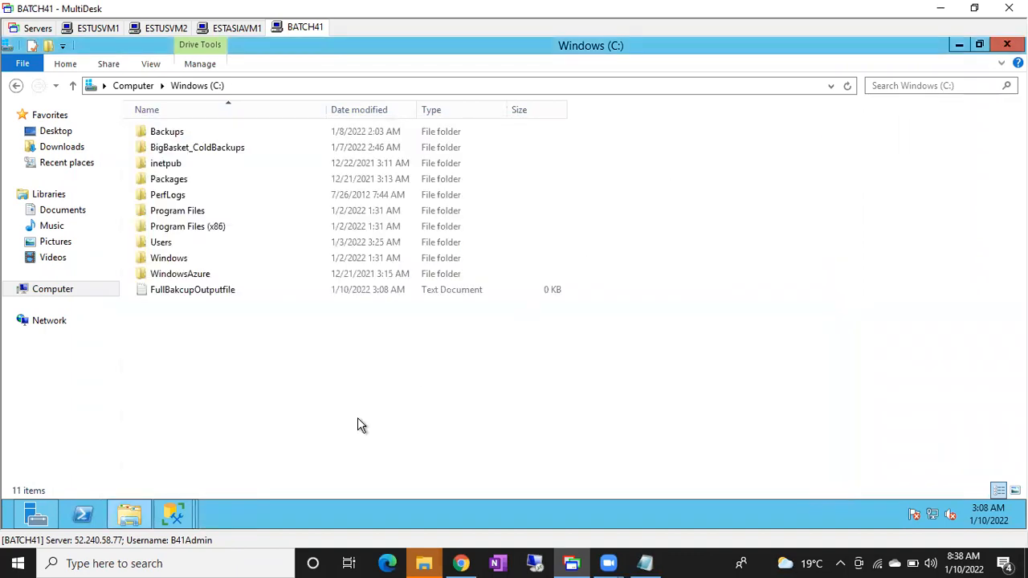
# Return to the FullBackupAdworks step properties and confirm both the step and the FullBackupJOB dialogs.
pyautogui.moveTo(173, 518)
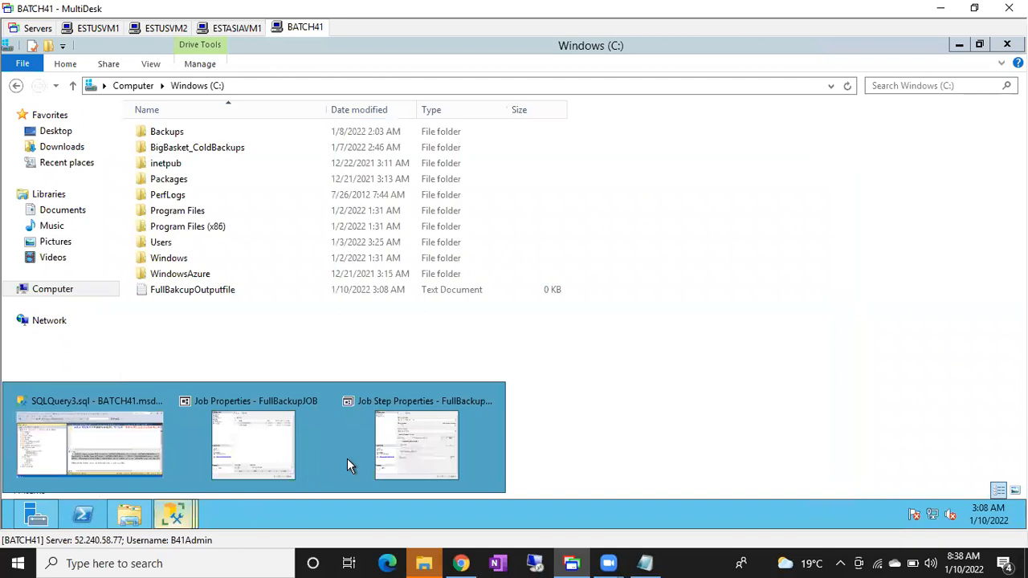
pyautogui.moveTo(404, 444)
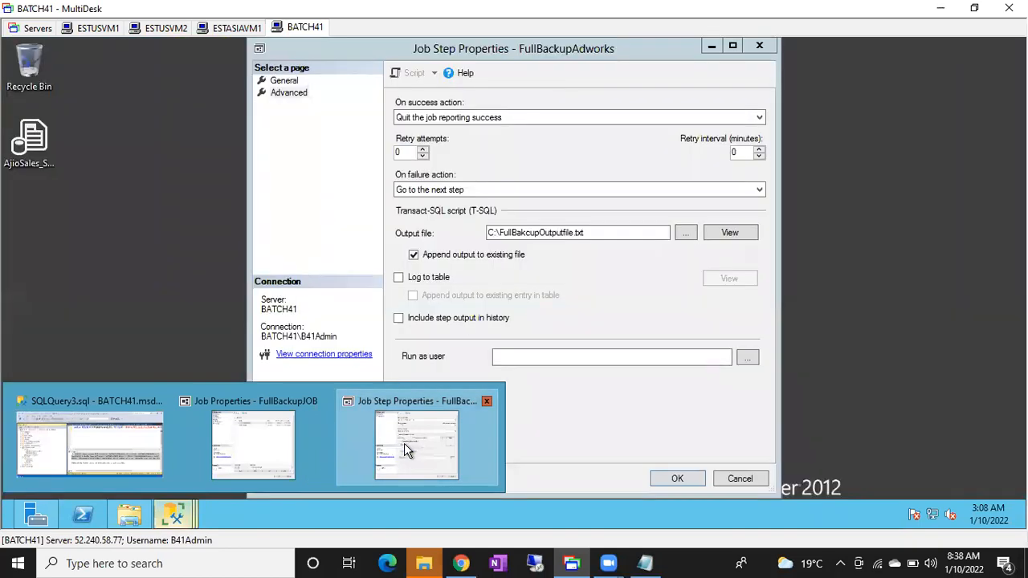
pyautogui.click(663, 479)
pyautogui.click(660, 479)
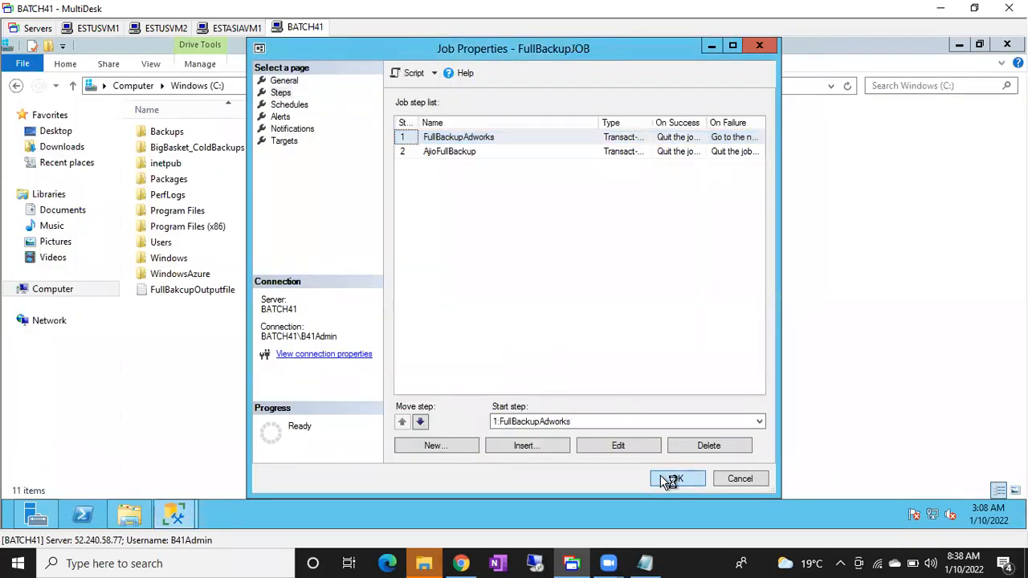
# In SQL Server Management Studio, run FullBackupJOB from its first step, FullBackupAdworks, and dismiss the start report.
pyautogui.click(176, 516)
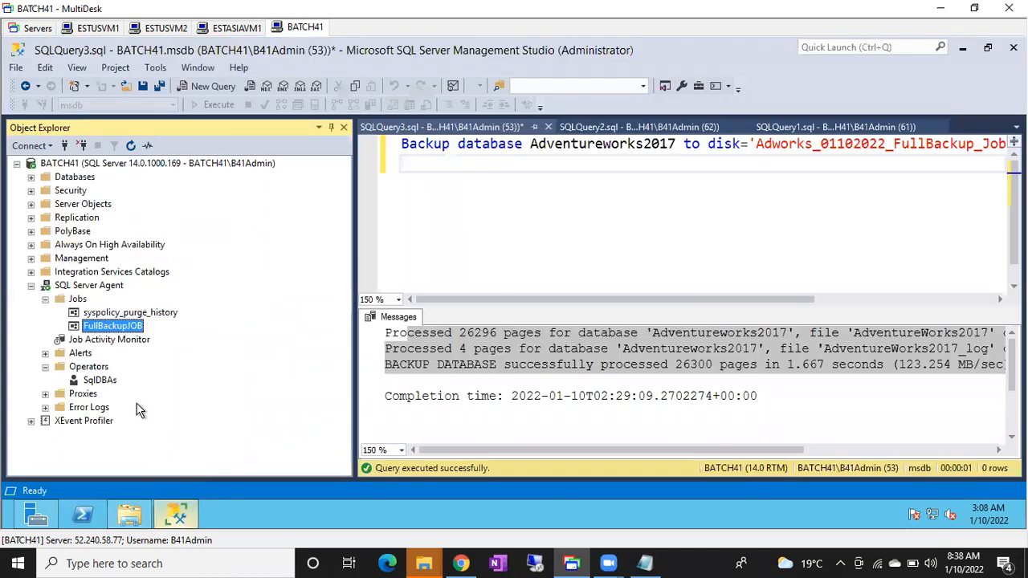
pyautogui.rightClick(112, 331)
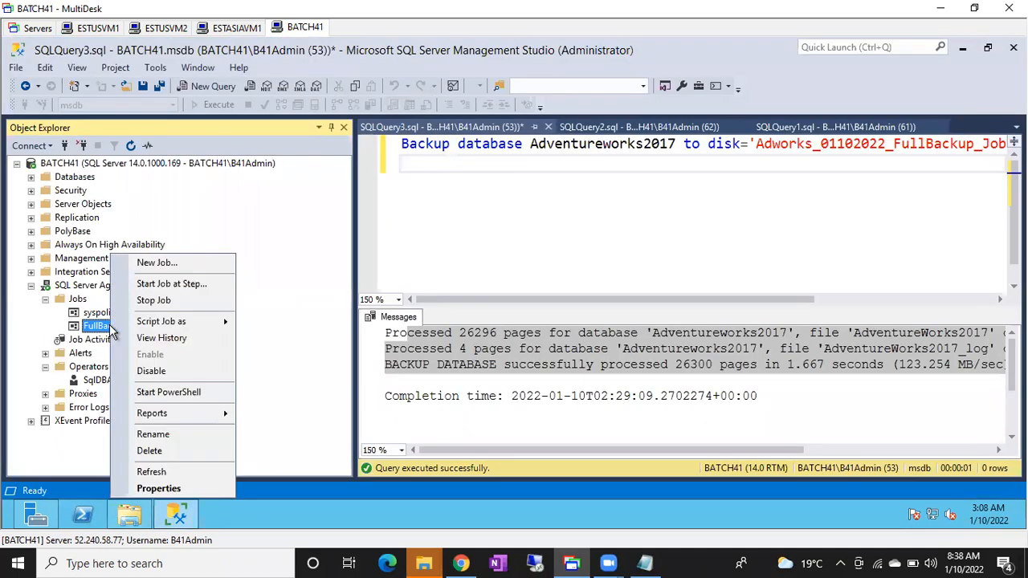
pyautogui.click(162, 287)
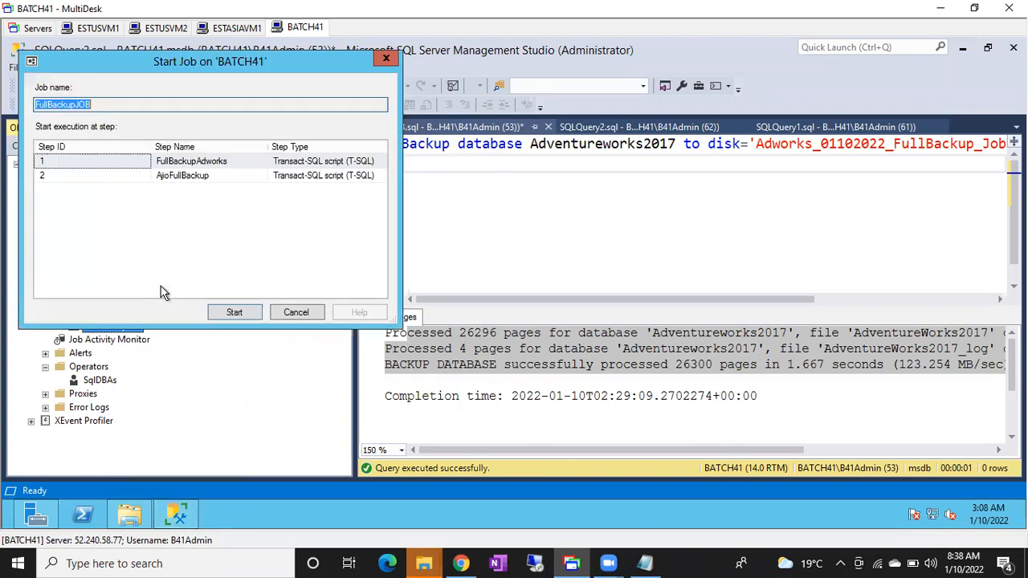
pyautogui.click(234, 313)
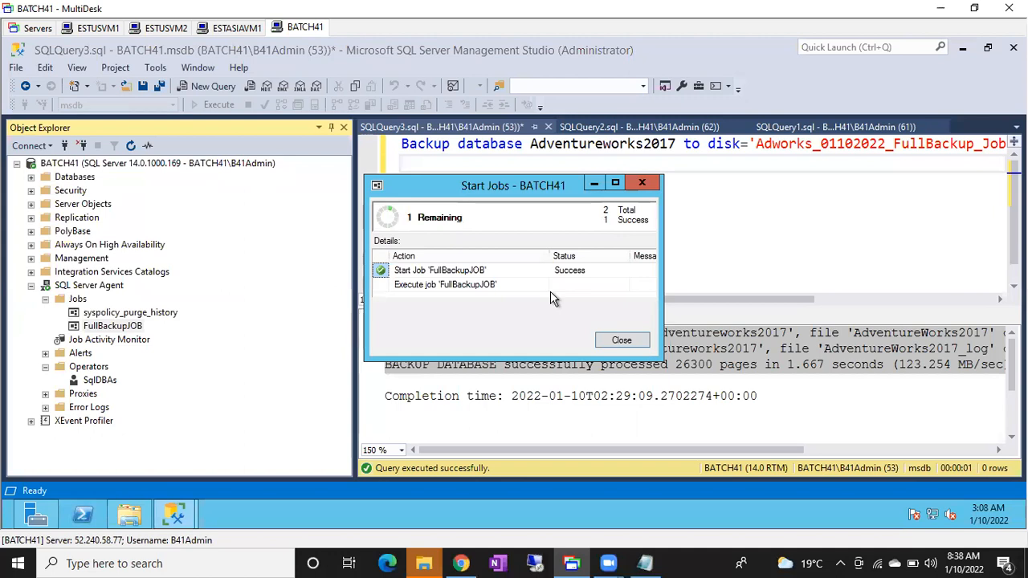
pyautogui.click(620, 342)
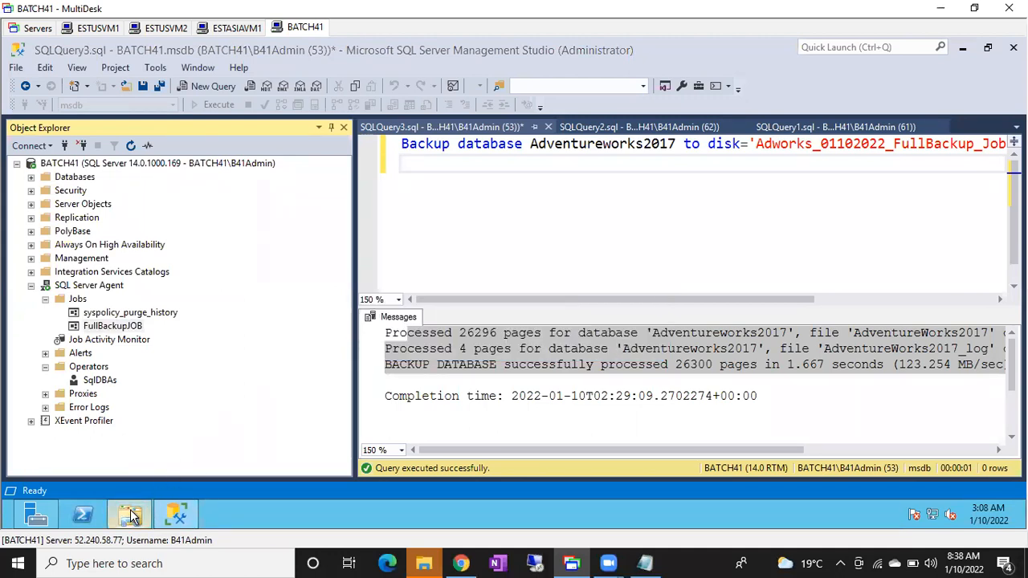
# Open FullBakcupOutputfile from the C: drive in File Explorer and examine the logged Adventureworks2017 backup lines.
pyautogui.click(129, 515)
pyautogui.doubleClick(199, 293)
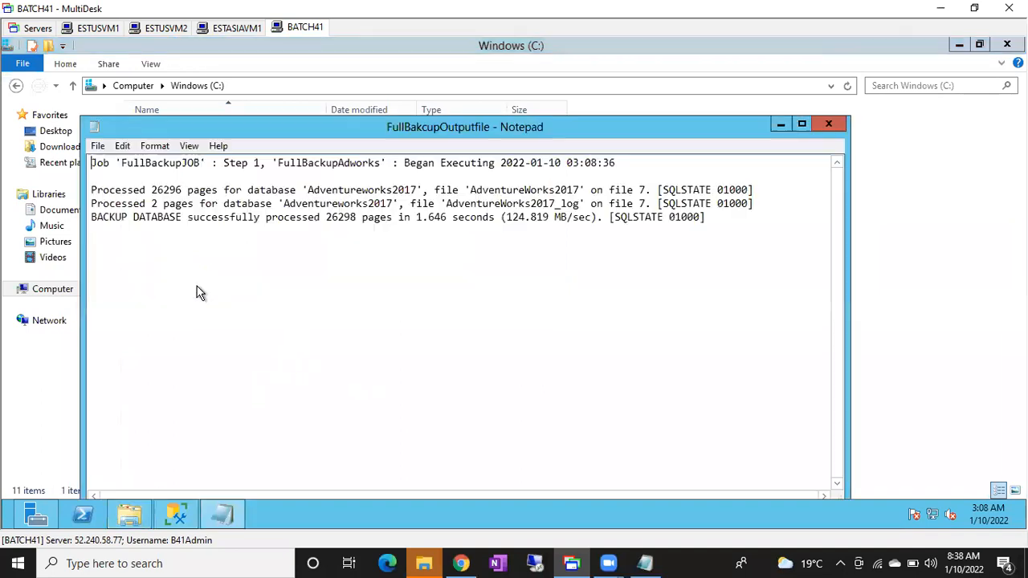
pyautogui.click(105, 174)
pyautogui.moveTo(129, 186); pyautogui.dragTo(287, 207)
pyautogui.click(290, 207)
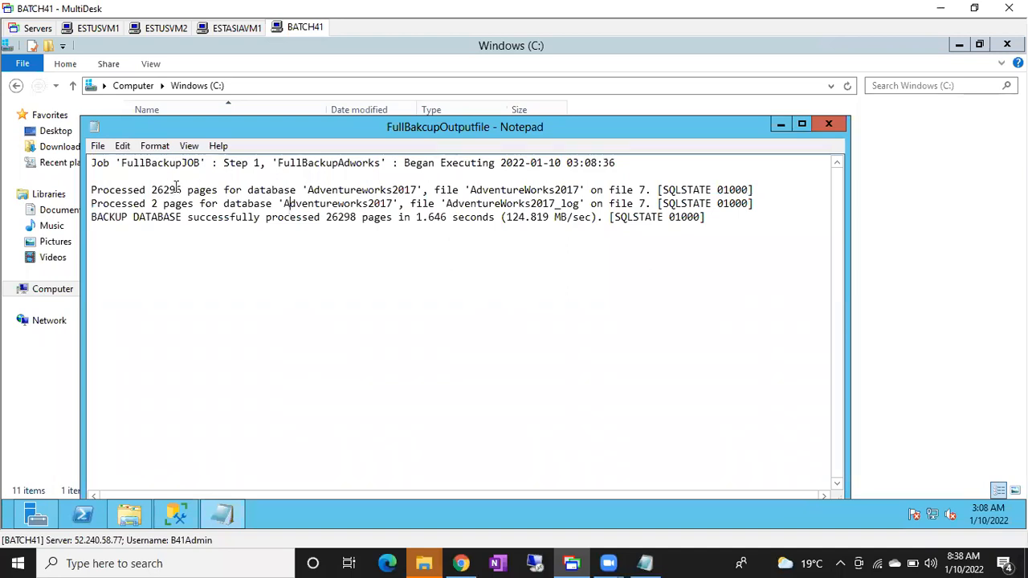
pyautogui.moveTo(169, 190); pyautogui.dragTo(363, 207)
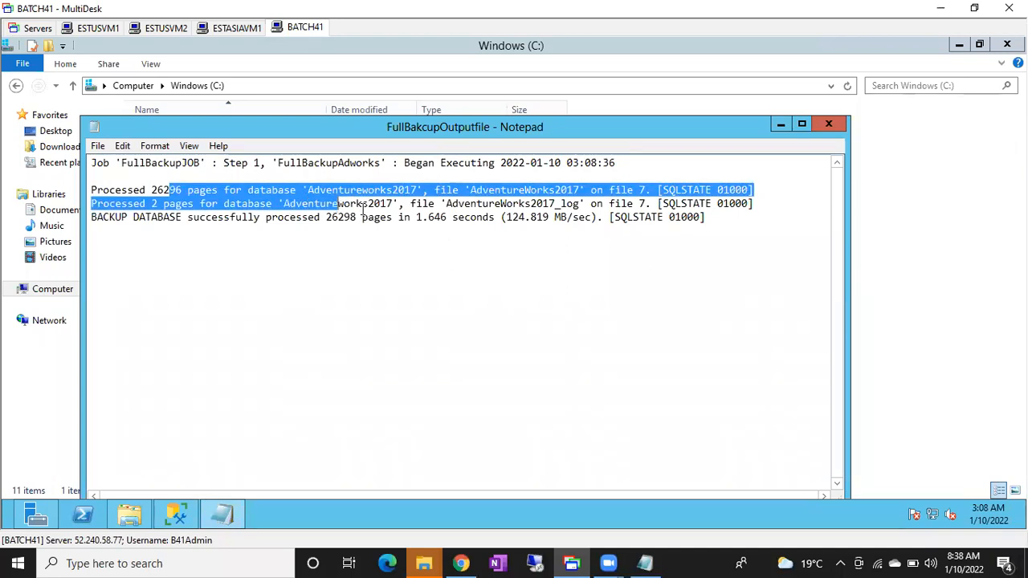
pyautogui.click(365, 206)
pyautogui.moveTo(306, 190); pyautogui.dragTo(370, 205)
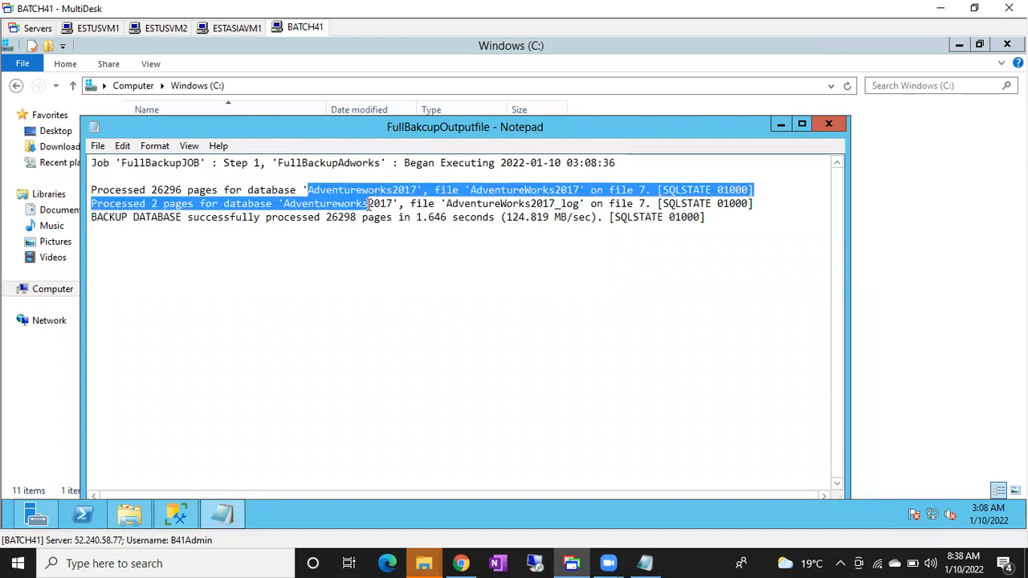
# Return to SQL Server Management Studio and show FullBackupJOB's step list in a maximized properties window.
pyautogui.click(176, 515)
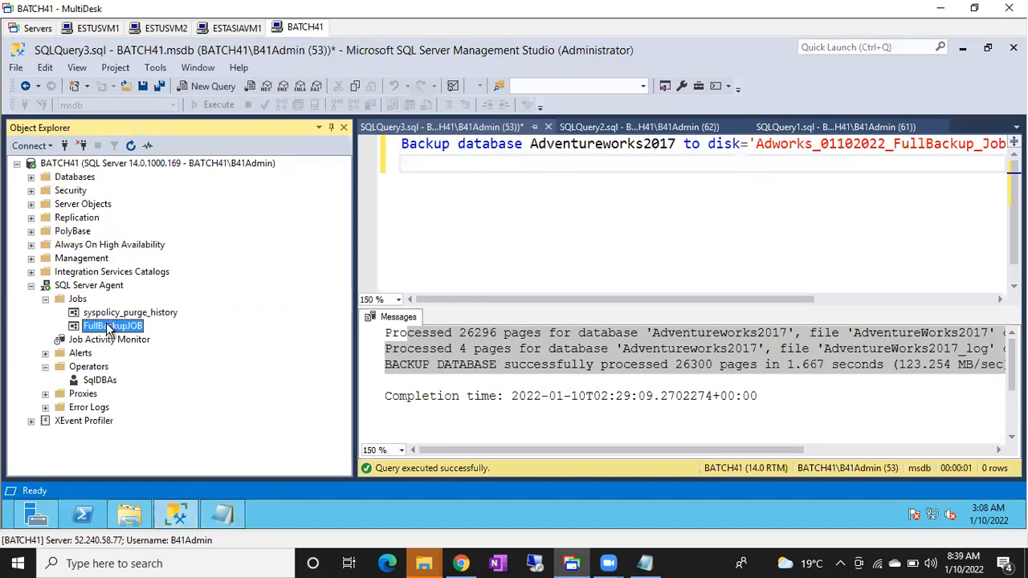
pyautogui.doubleClick(110, 327)
pyautogui.click(281, 94)
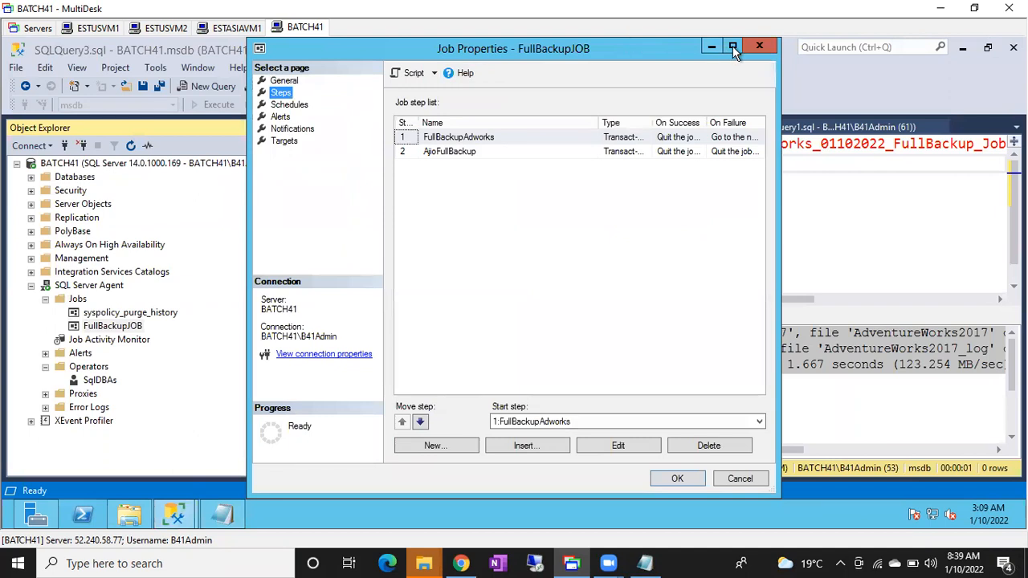
pyautogui.click(733, 46)
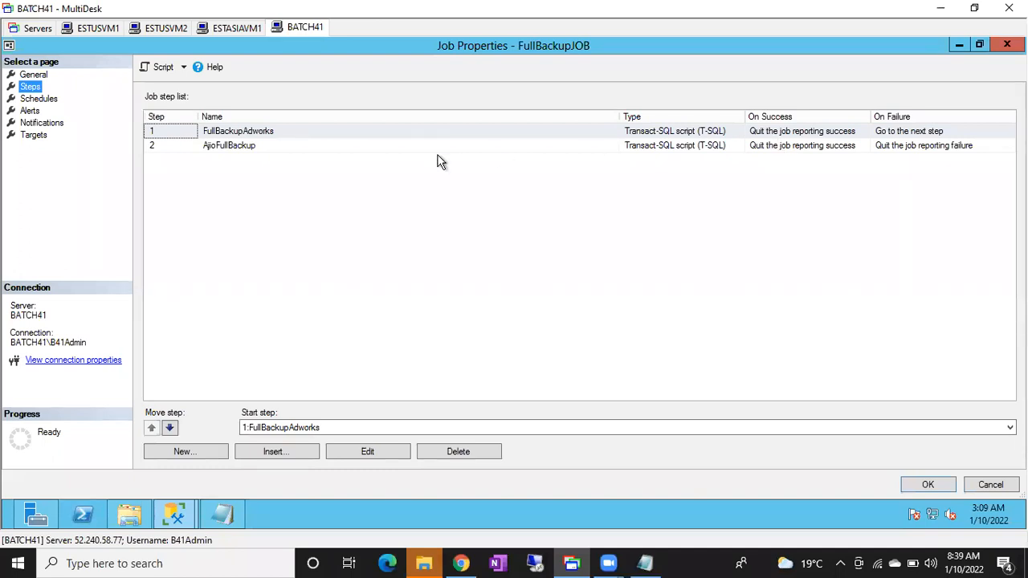
# Review the Adventureworks2017 backup command in the FullBackupAdworks step and close its properties without changes.
pyautogui.click(241, 134)
pyautogui.doubleClick(241, 134)
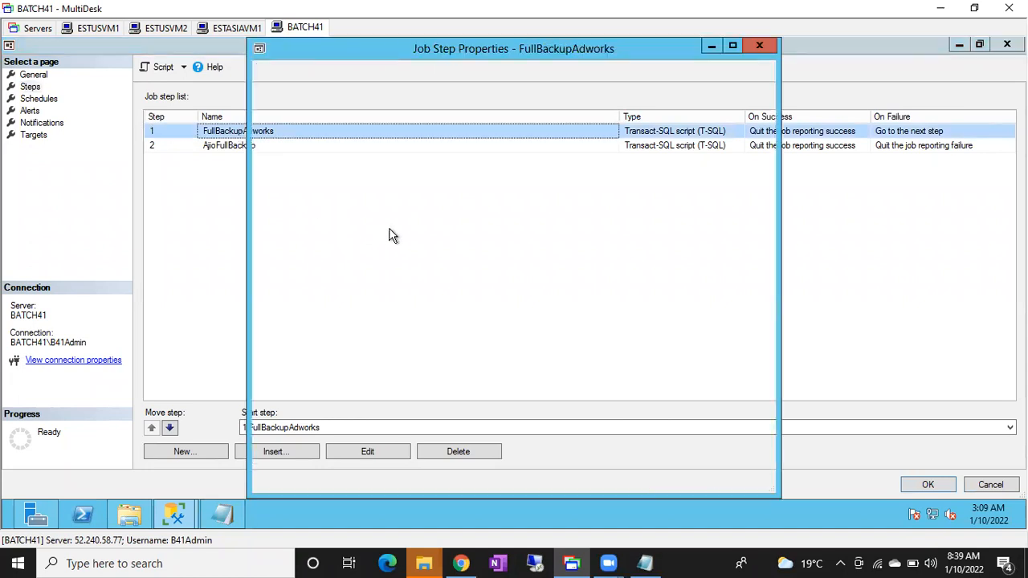
pyautogui.moveTo(558, 259); pyautogui.dragTo(633, 268)
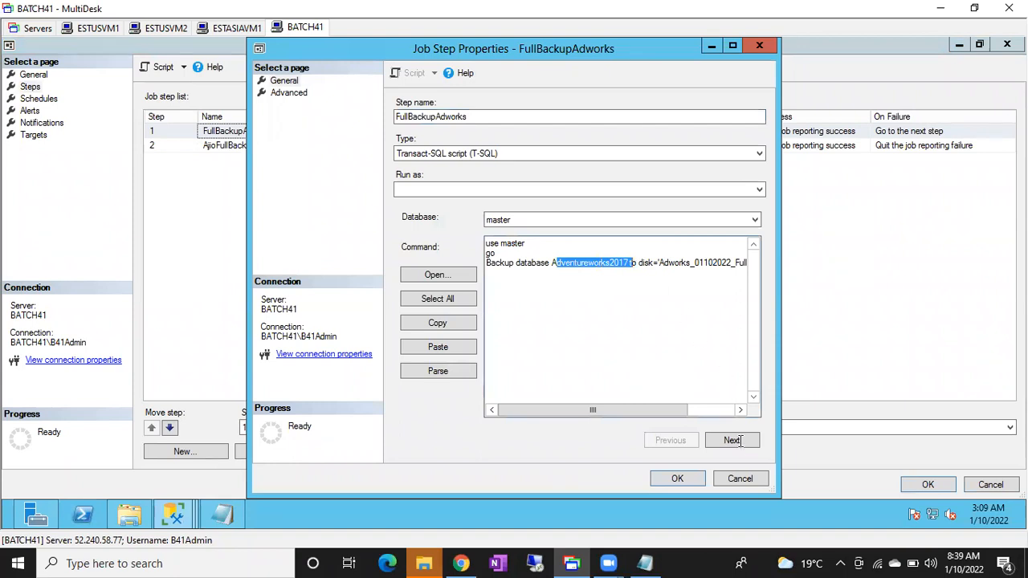
pyautogui.click(740, 478)
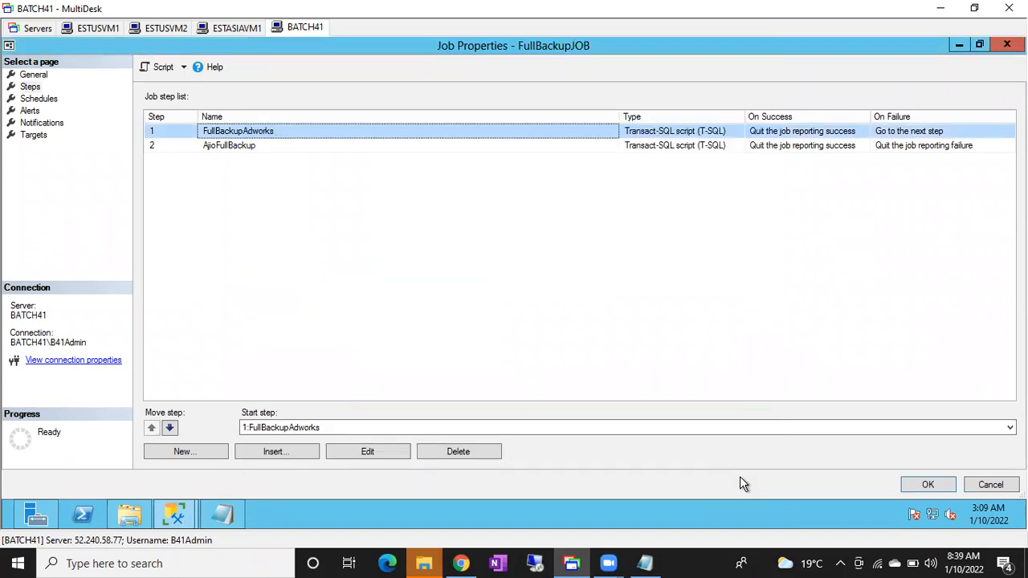
# Set FullBackupAdworks's on success action to Go to the next step and confirm both the step and FullBackupJOB dialogs.
pyautogui.doubleClick(803, 135)
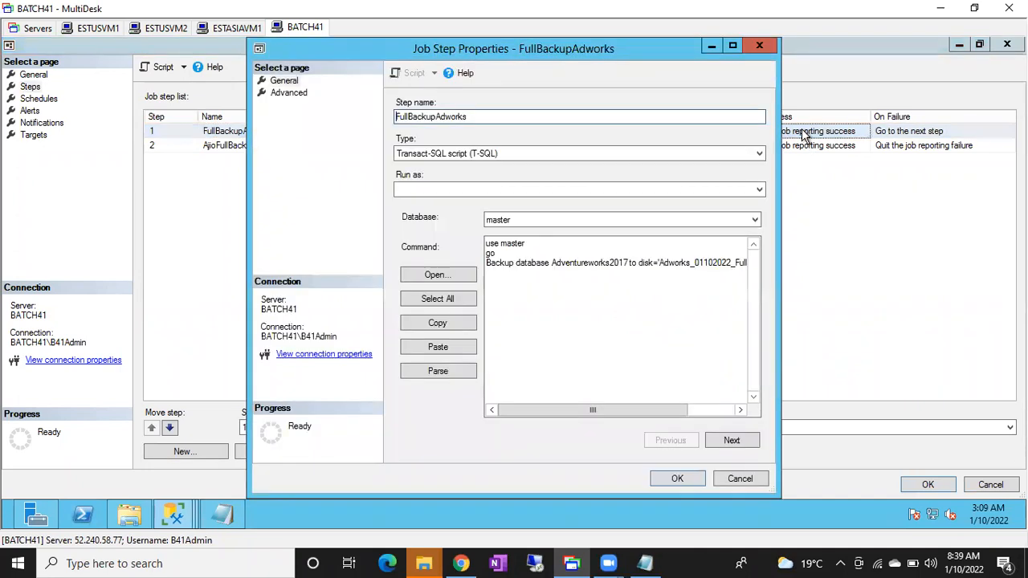
pyautogui.click(295, 94)
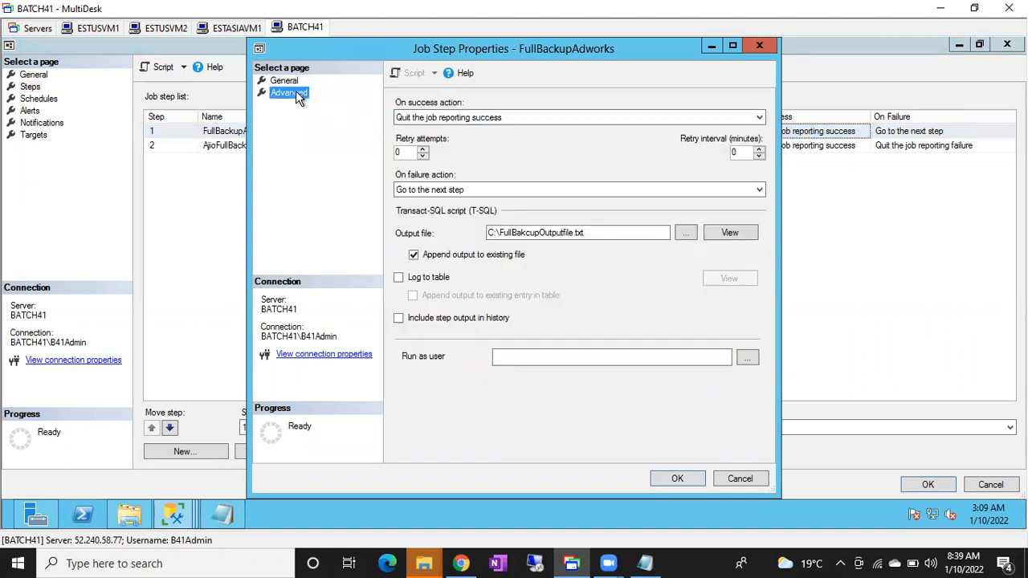
pyautogui.click(448, 114)
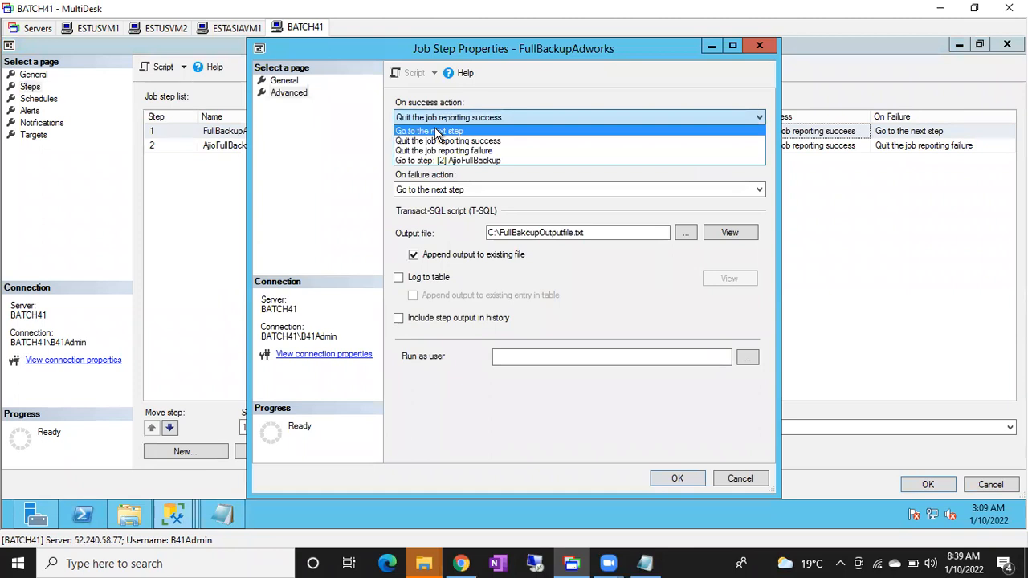
pyautogui.click(437, 131)
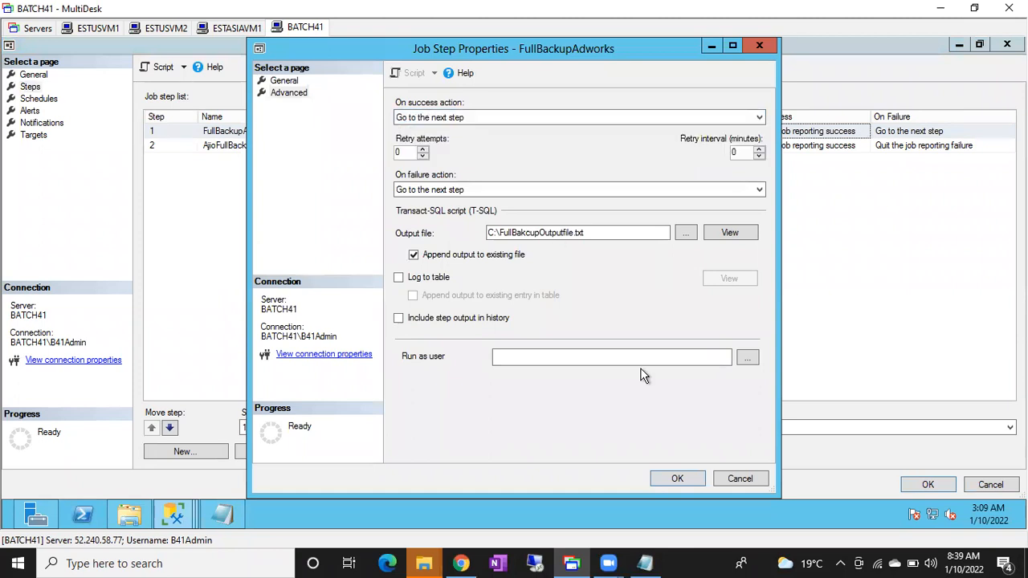
pyautogui.click(675, 479)
pyautogui.click(929, 488)
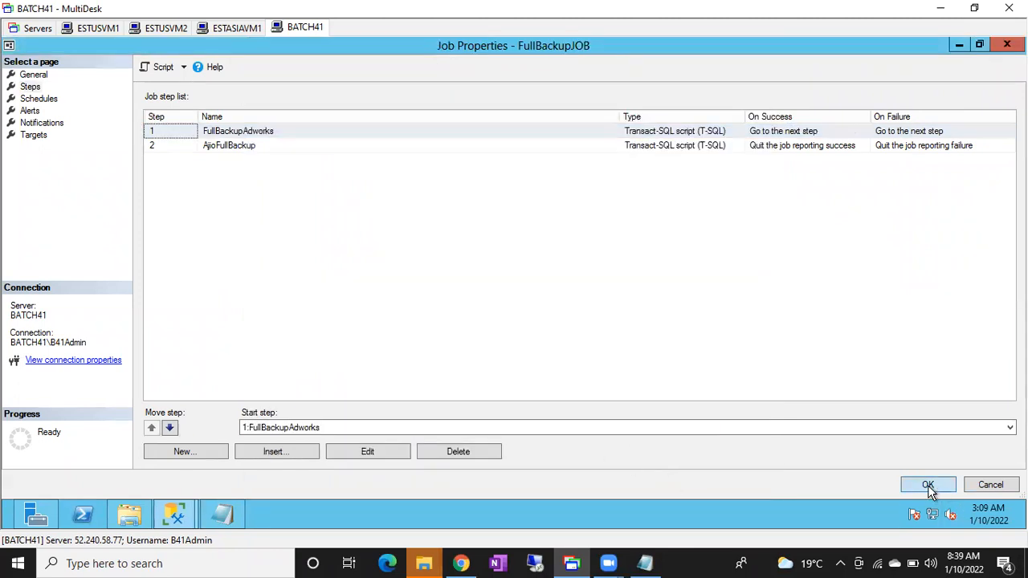
# Run FullBackupJOB starting at its first step, FullBackupAdworks.
pyautogui.rightClick(93, 330)
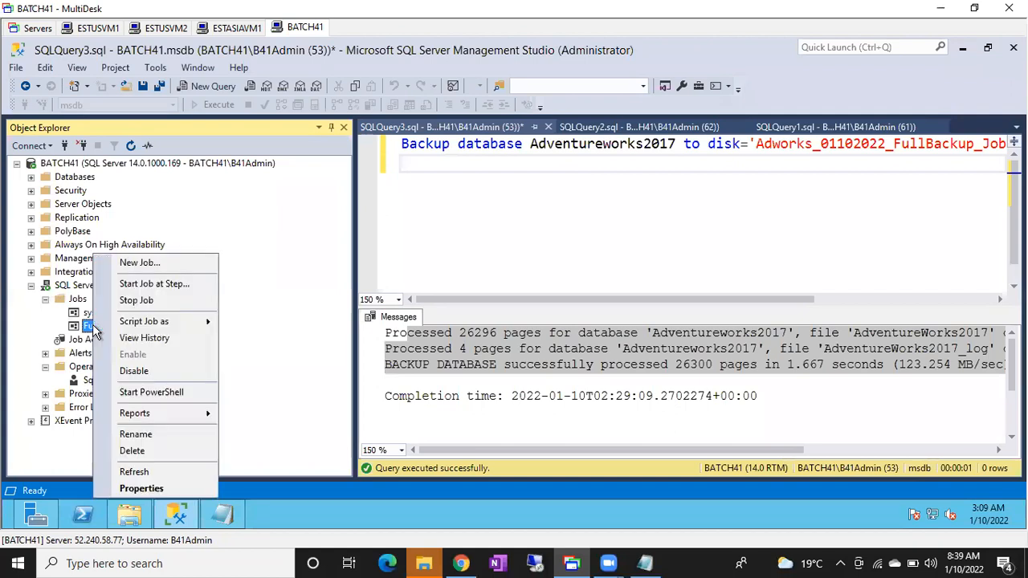
pyautogui.click(191, 283)
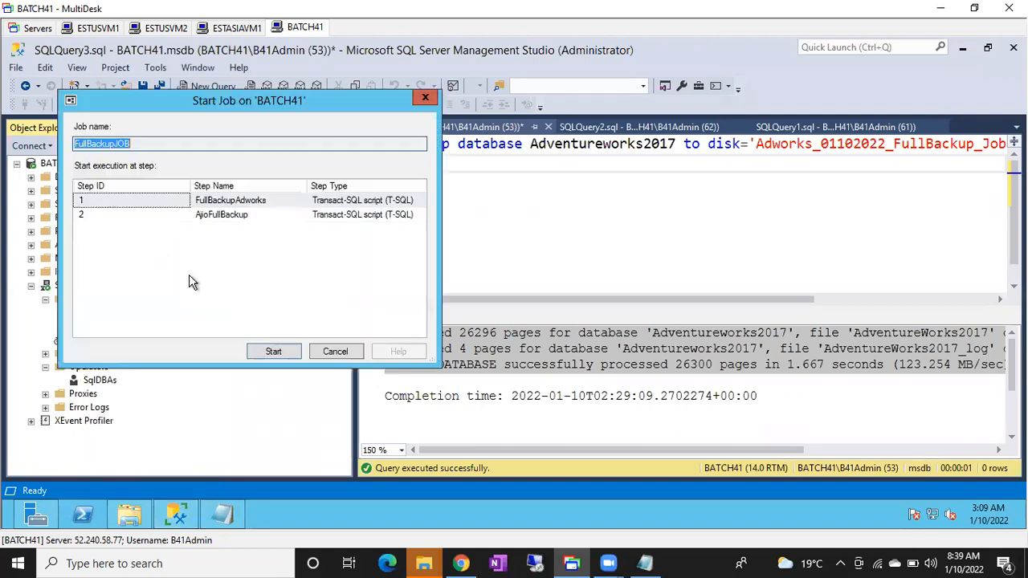
pyautogui.click(274, 351)
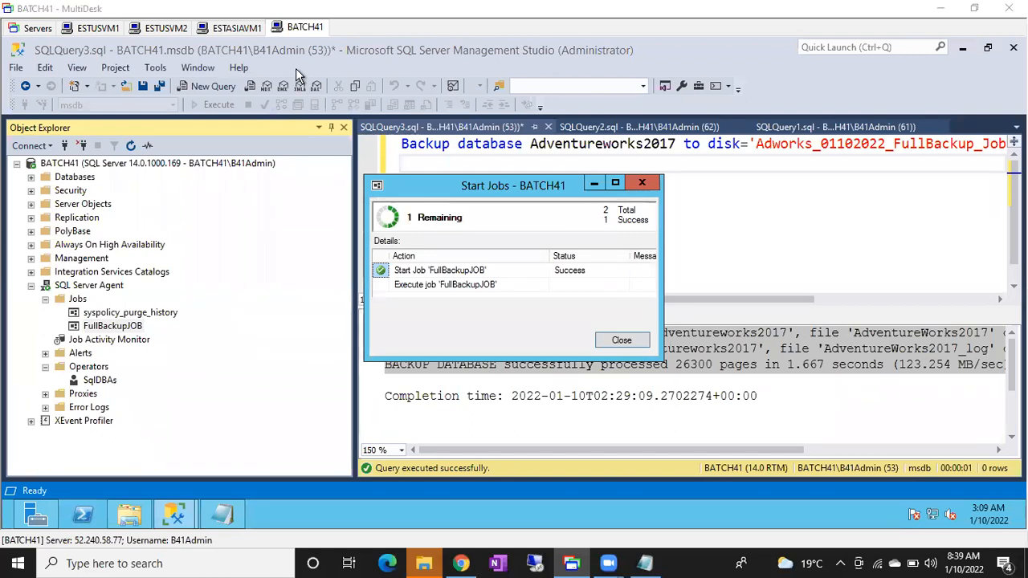
# Close the outdated Notepad copy, reopen FullBakcupOutputfile from the C: drive in File Explorer, examine its logged backup entries, and close it.
pyautogui.click(224, 517)
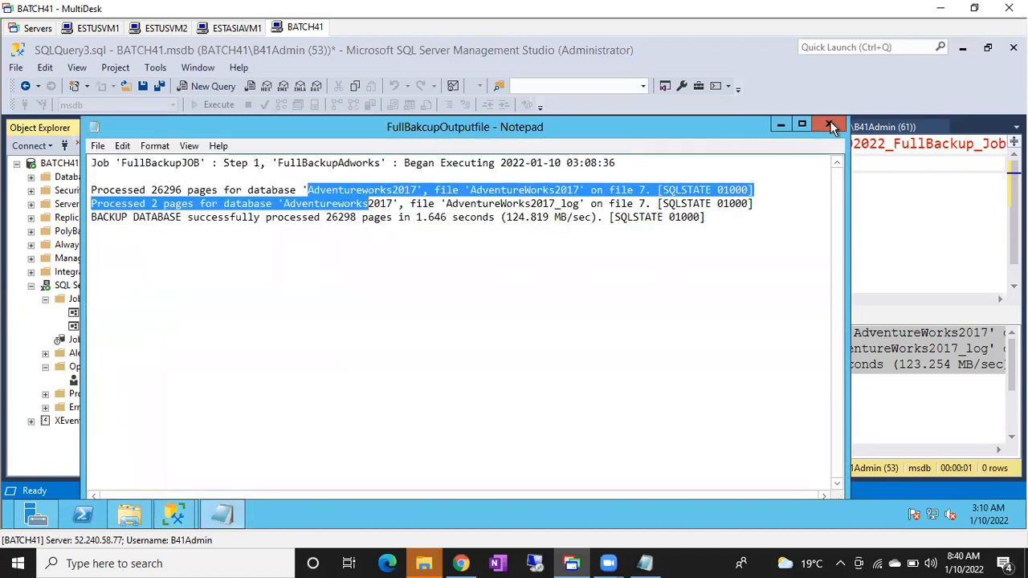
pyautogui.click(830, 125)
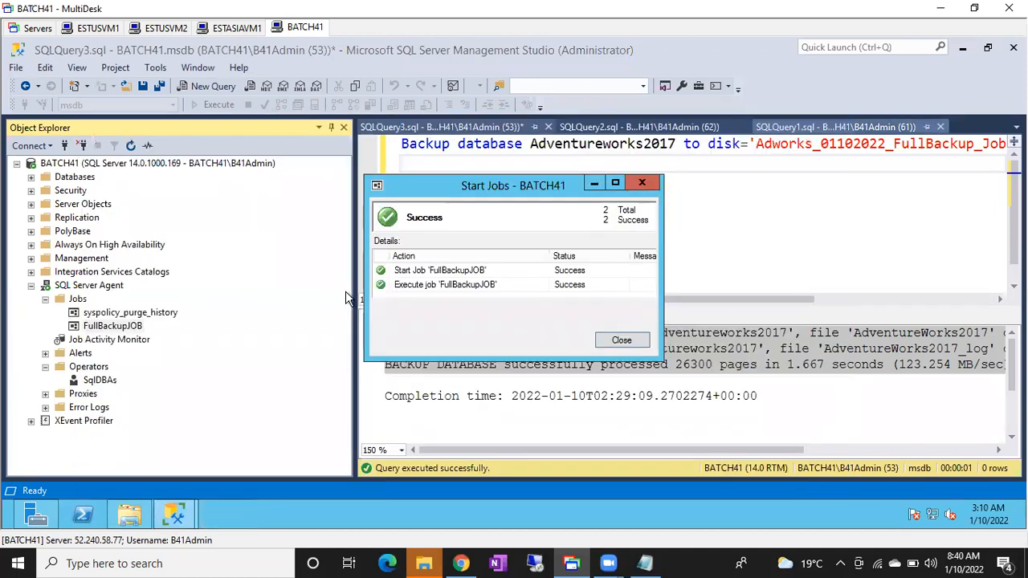
pyautogui.click(128, 518)
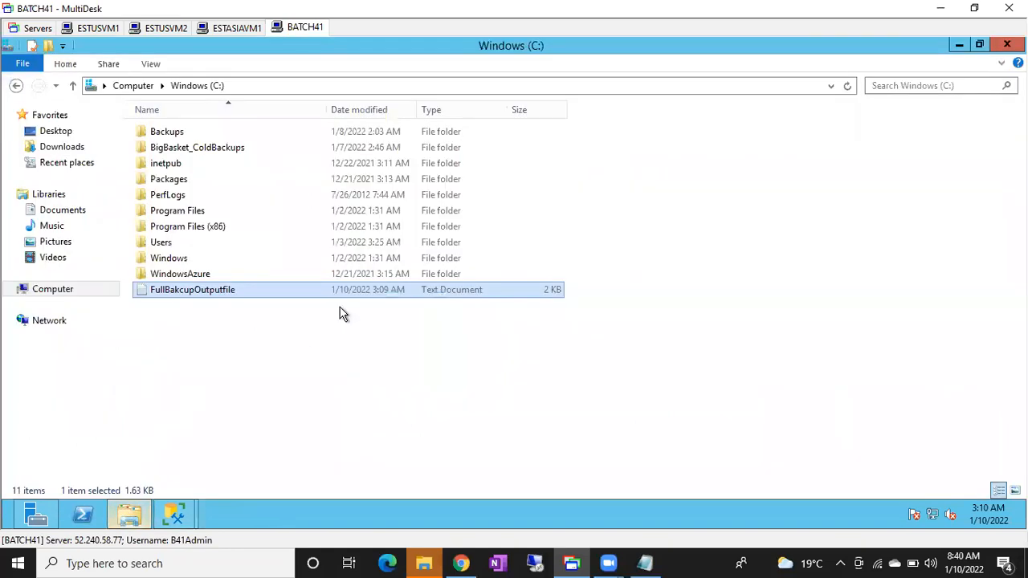
pyautogui.doubleClick(249, 290)
pyautogui.moveTo(127, 190); pyautogui.dragTo(433, 217)
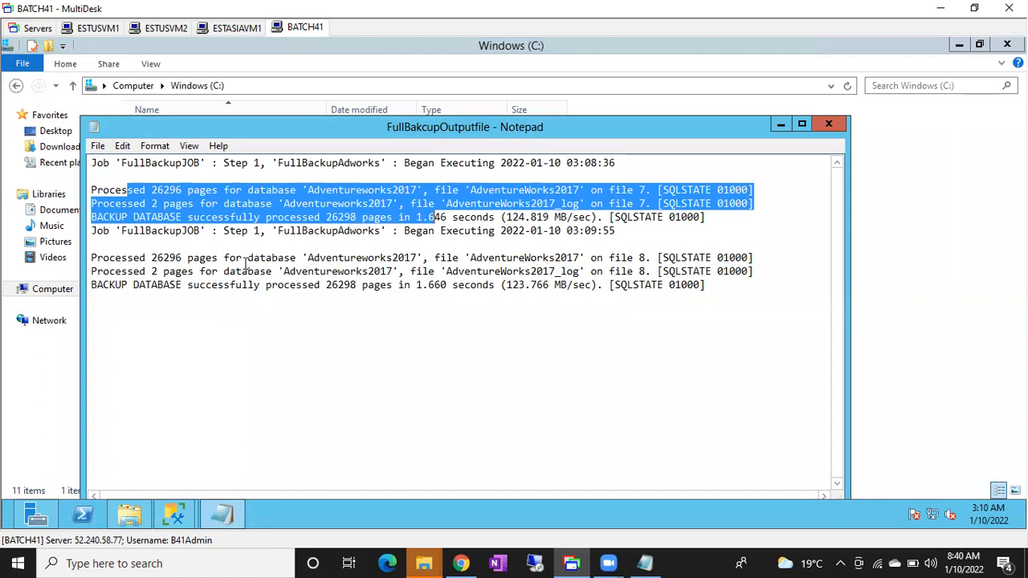
pyautogui.moveTo(243, 257); pyautogui.dragTo(330, 297)
pyautogui.click(330, 298)
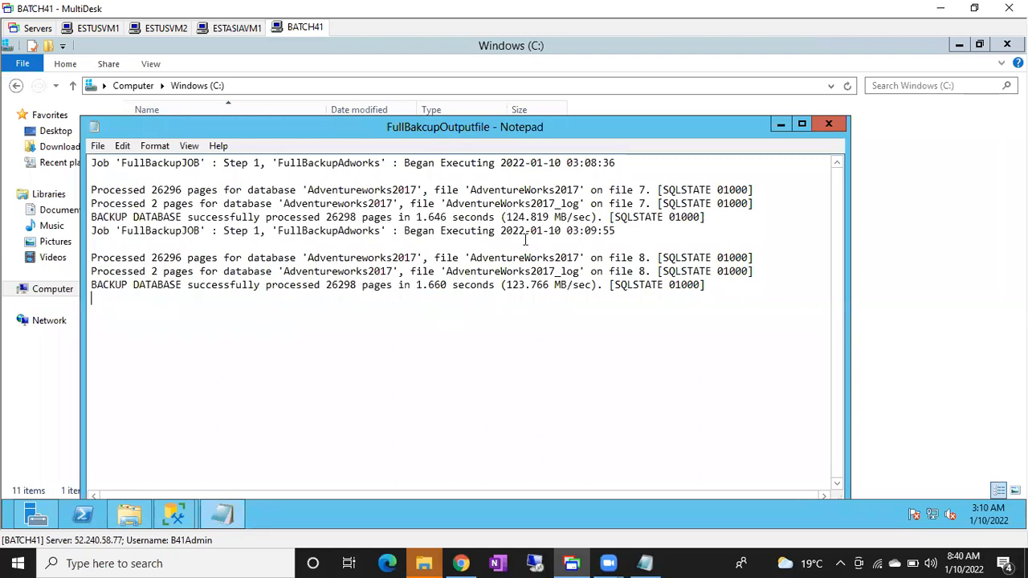
pyautogui.click(830, 125)
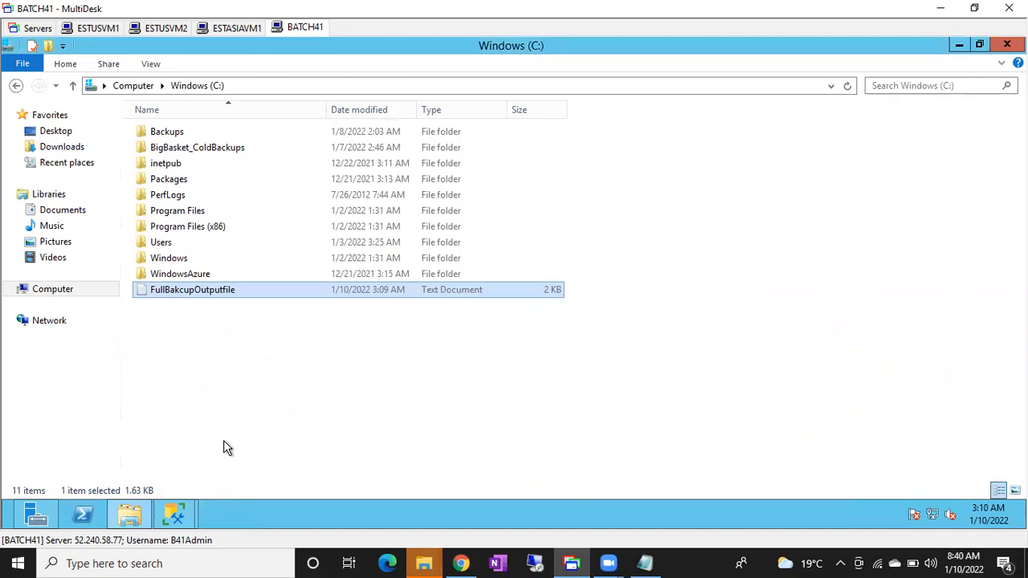
# Dismiss the Start Jobs report and switch back to the SQL Server Management Studio main window.
pyautogui.click(171, 514)
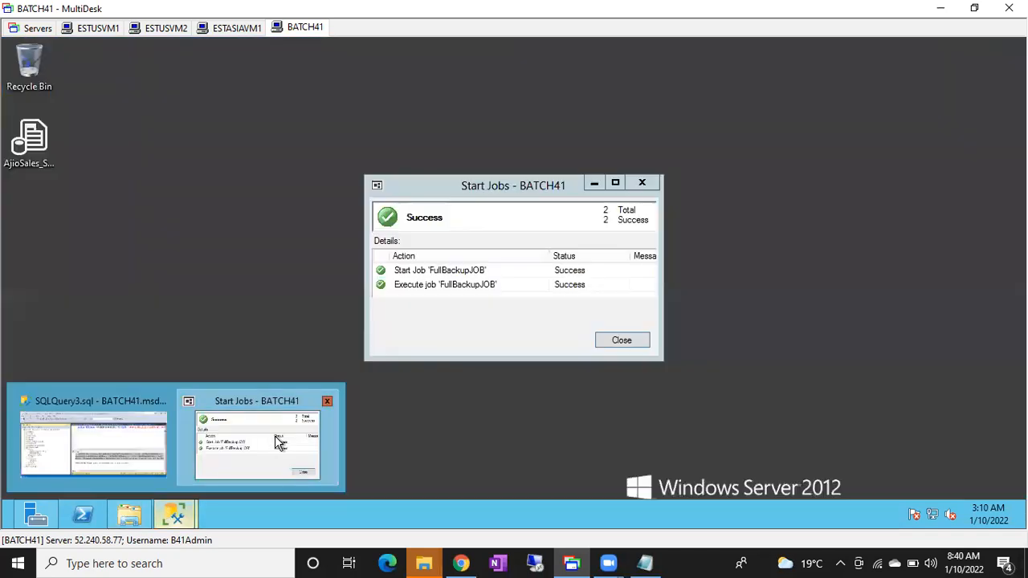
pyautogui.click(275, 441)
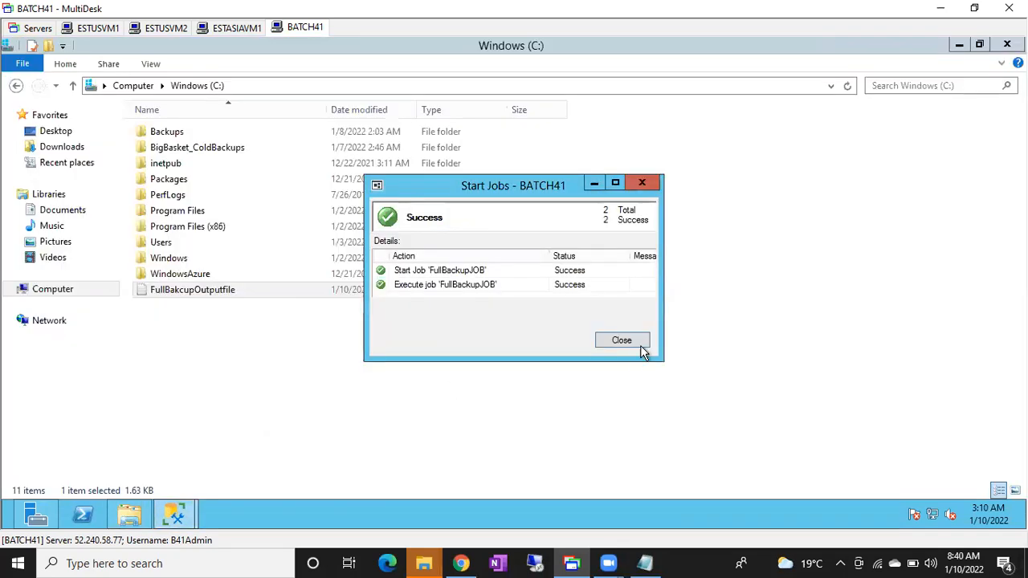
pyautogui.click(622, 341)
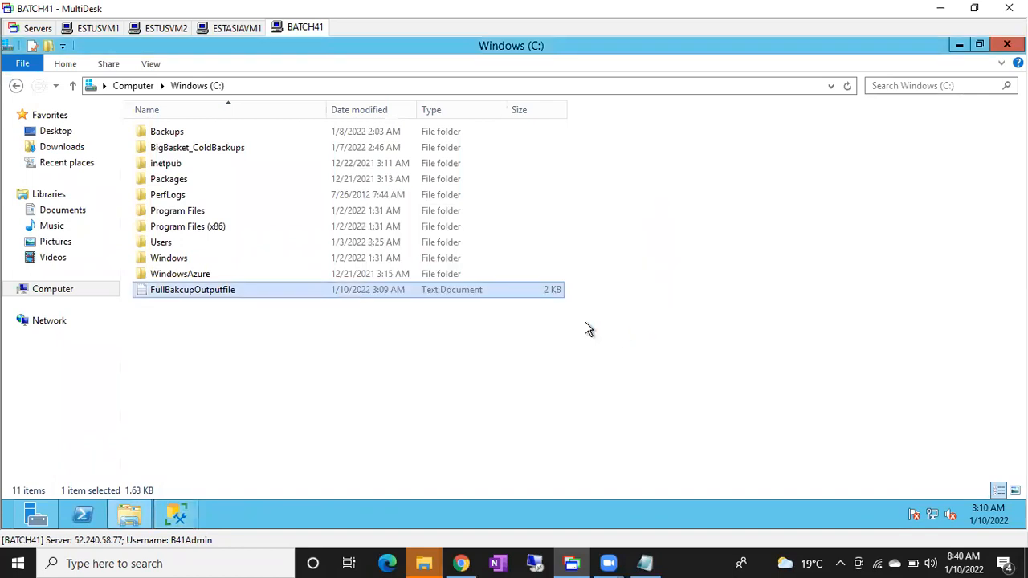
pyautogui.click(167, 517)
# Open FullBackupJOB's step list maximized and check the advanced output settings of FullBackupAdworks, leaving them as they are.
pyautogui.click(94, 325)
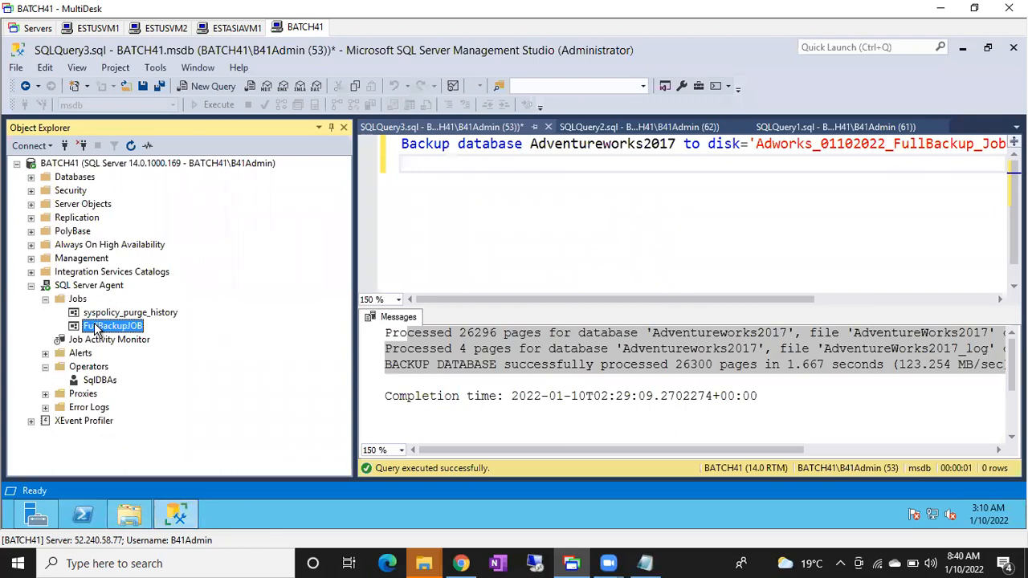
pyautogui.doubleClick(95, 325)
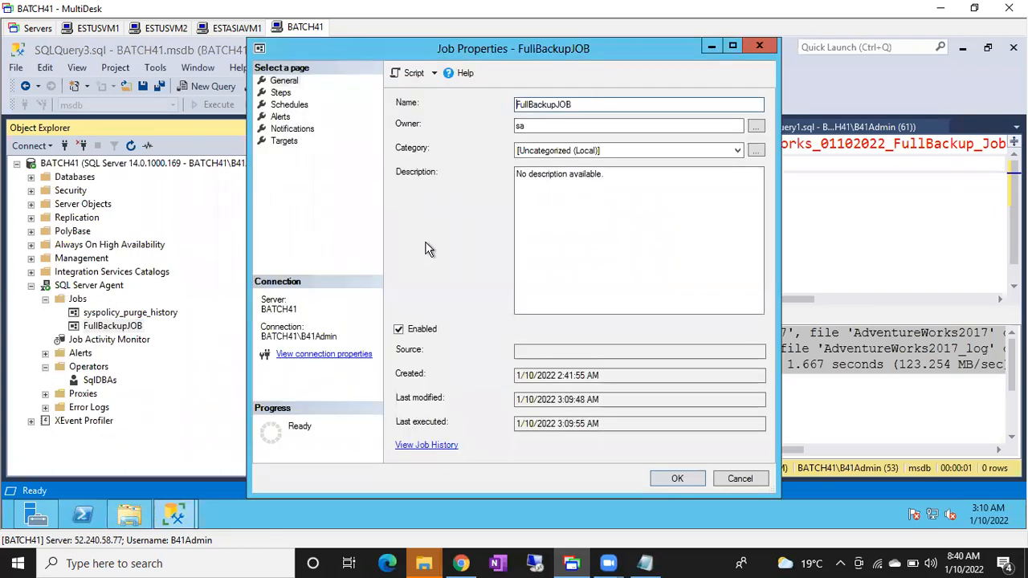
pyautogui.click(731, 47)
pyautogui.click(28, 89)
pyautogui.click(211, 134)
pyautogui.doubleClick(198, 136)
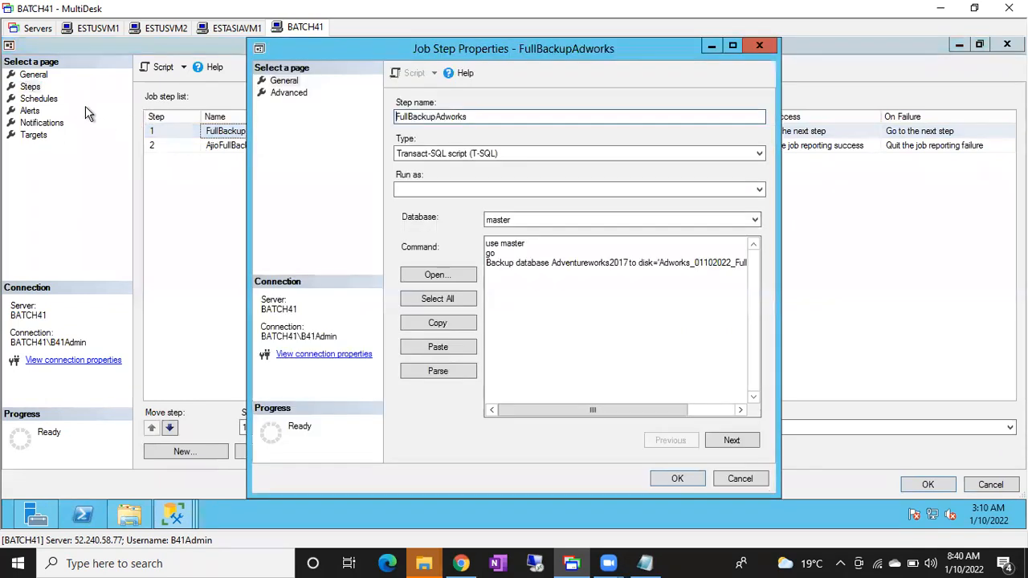
pyautogui.click(281, 93)
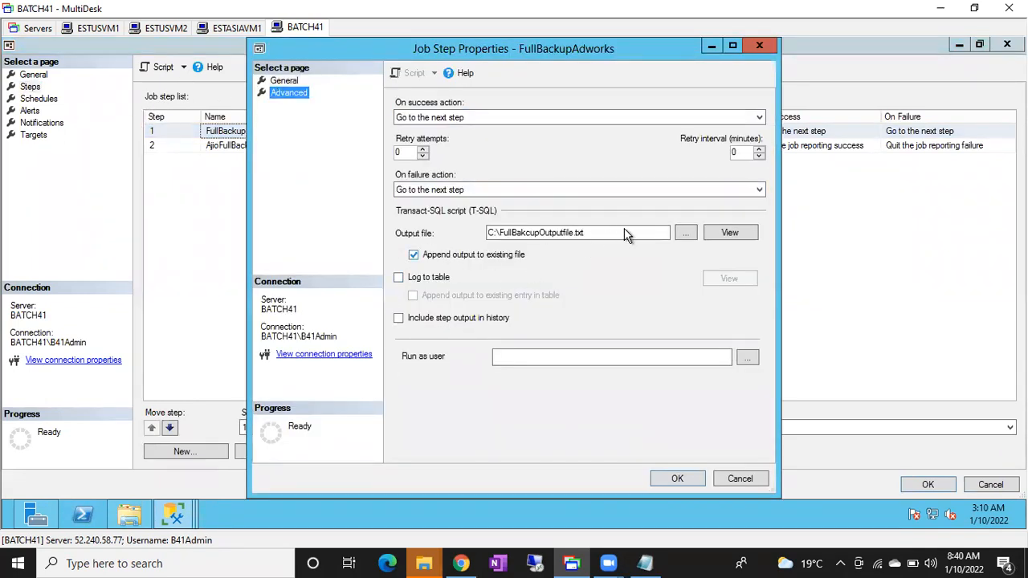
pyautogui.click(740, 479)
# Set AjioFullBackup's output file to C:\FullBakcupOutputfile.txt with output appended to the existing file, and confirm the step and job dialogs.
pyautogui.doubleClick(247, 151)
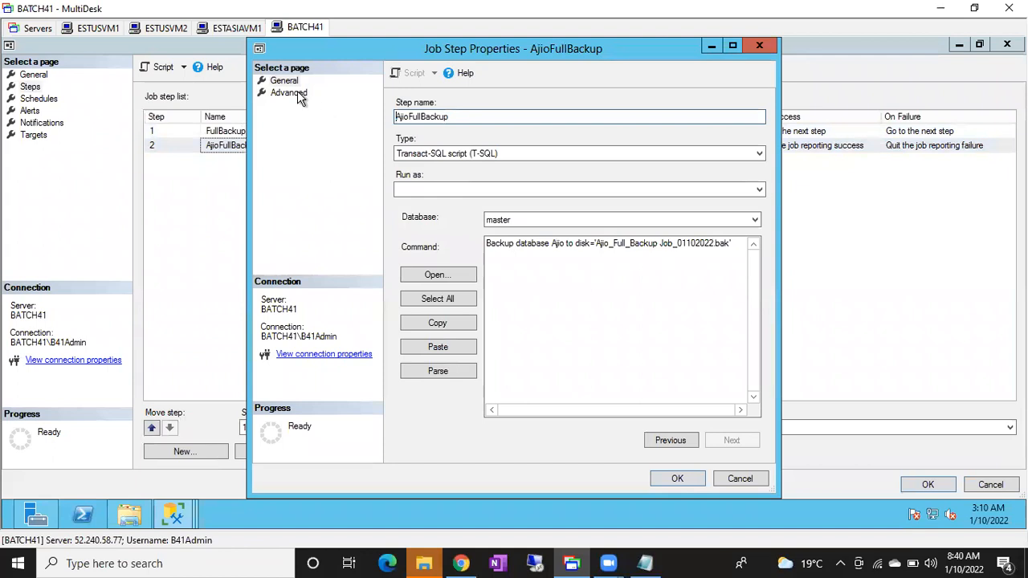
pyautogui.click(296, 94)
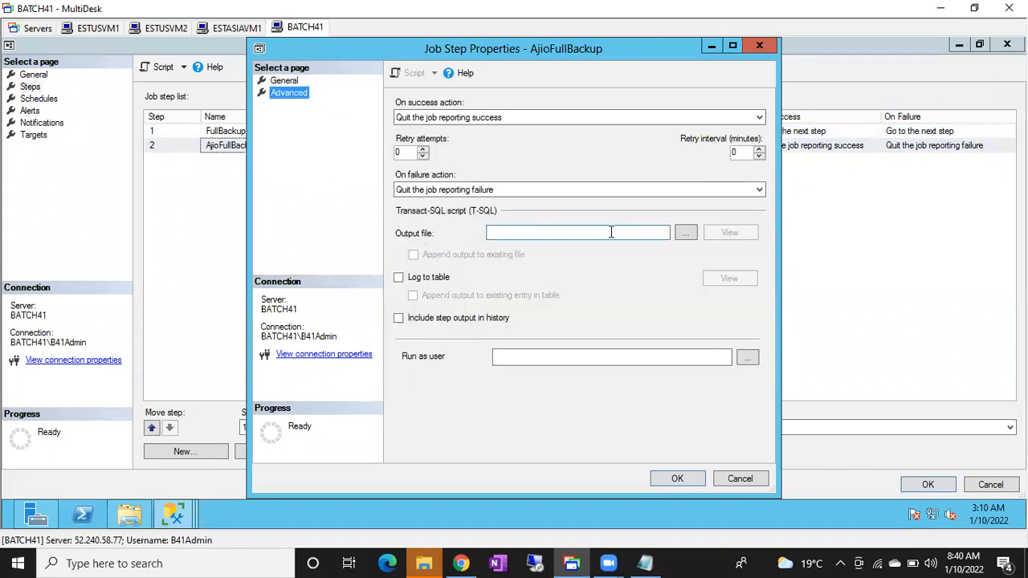
pyautogui.click(686, 234)
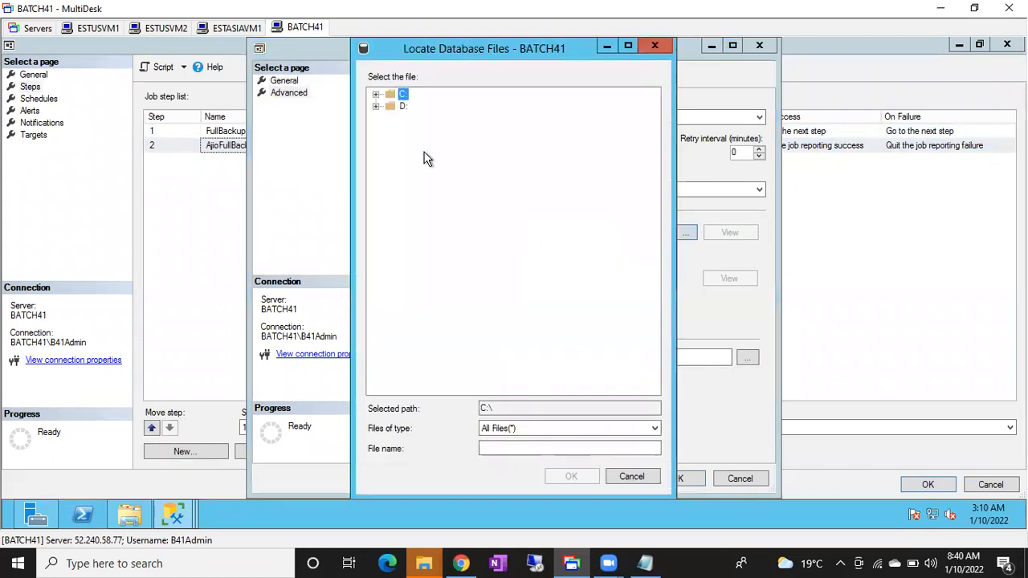
pyautogui.click(376, 95)
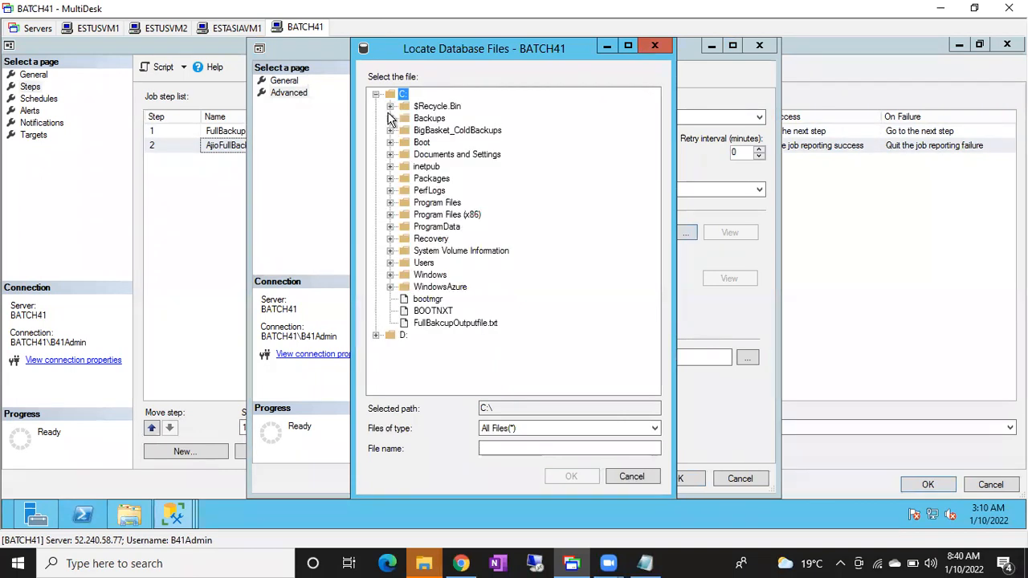
pyautogui.click(445, 323)
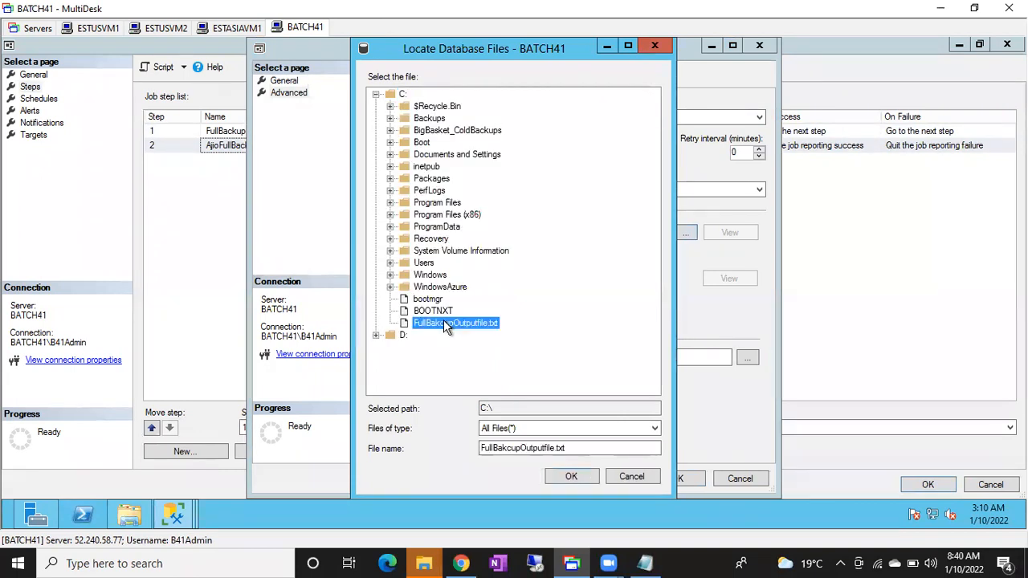
pyautogui.click(561, 478)
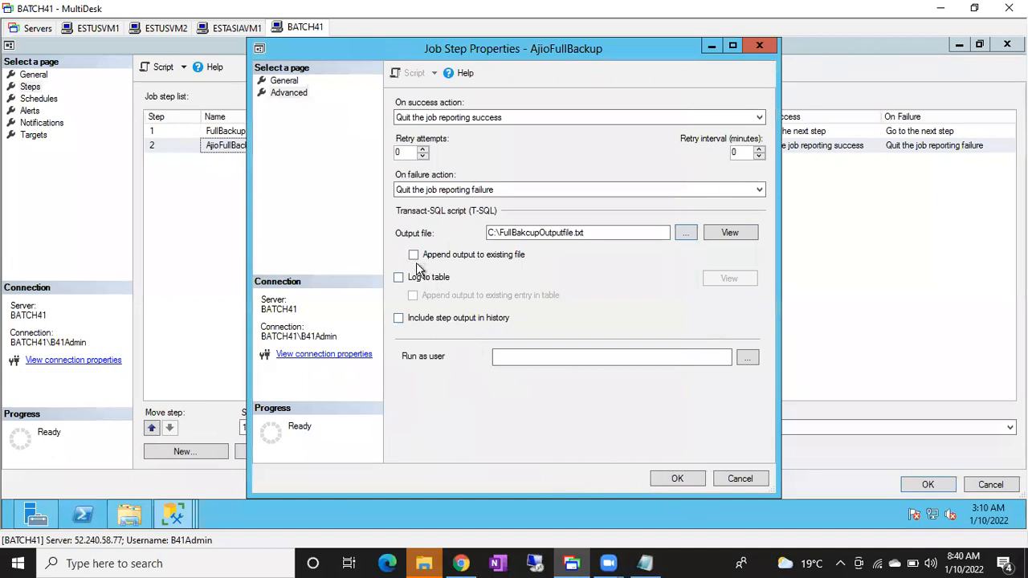
pyautogui.click(677, 479)
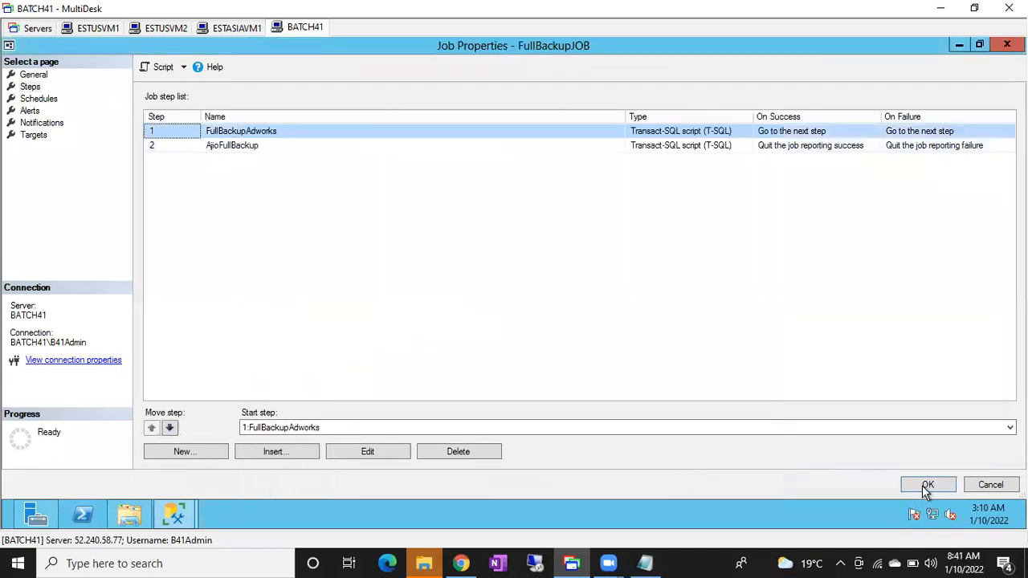
pyautogui.click(926, 486)
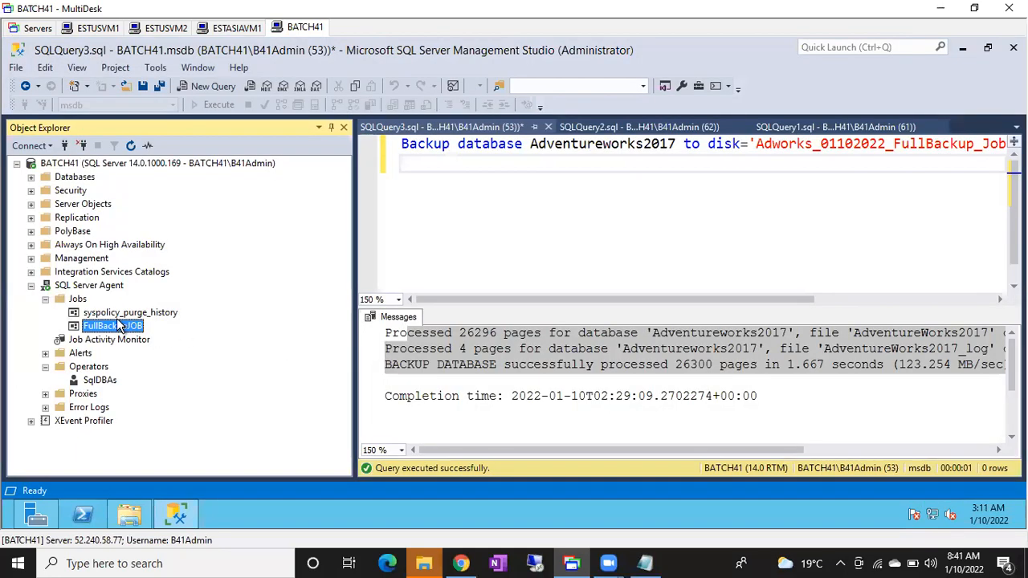
# Run FullBackupJOB again from its first step, FullBackupAdworks.
pyautogui.rightClick(118, 325)
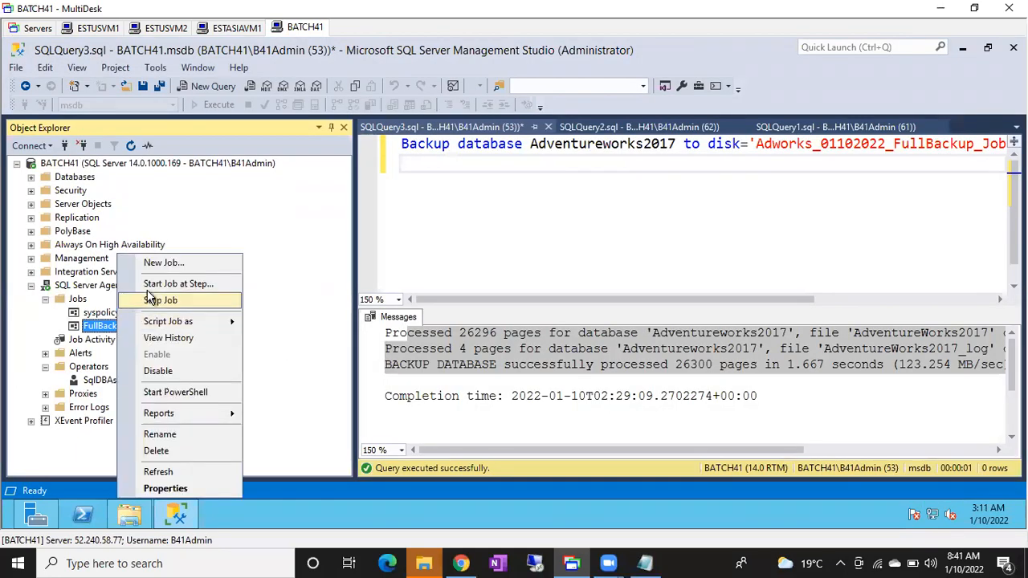
pyautogui.click(152, 284)
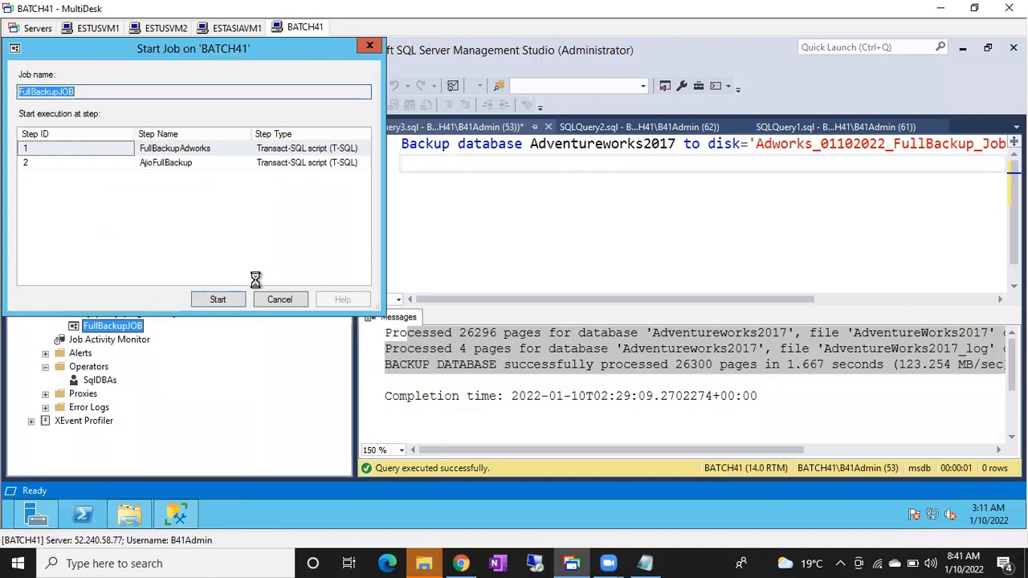
pyautogui.click(230, 298)
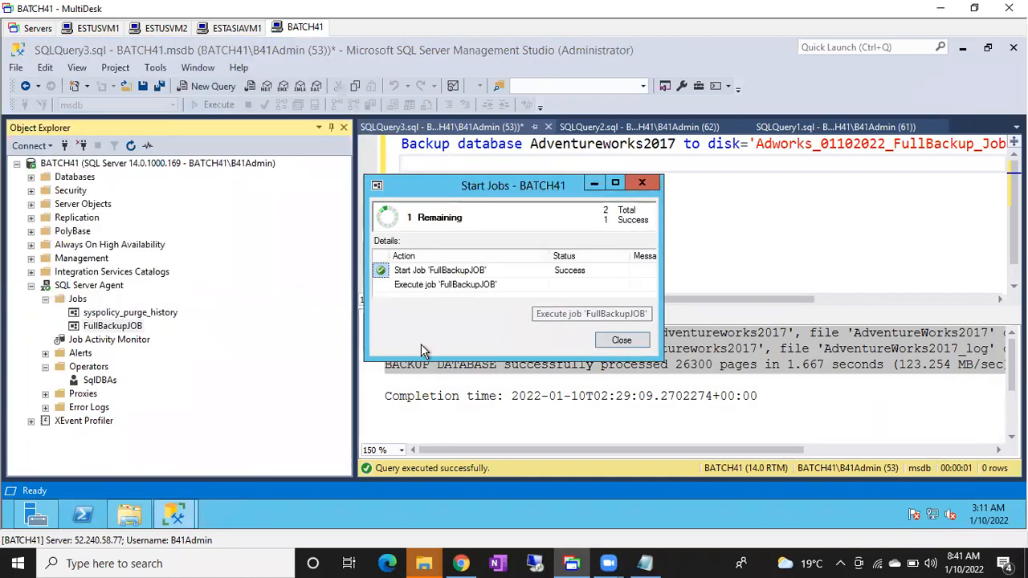
# Close the Start Jobs report and review the AjioFullBackup entries in FullBakcupOutputfile on drive C.
pyautogui.click(622, 341)
pyautogui.click(128, 514)
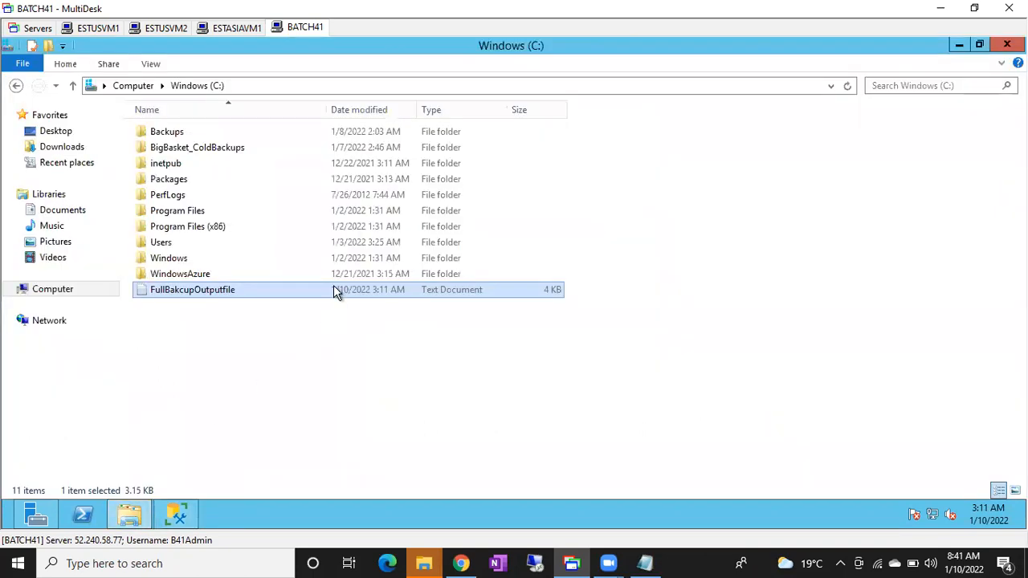
pyautogui.doubleClick(287, 290)
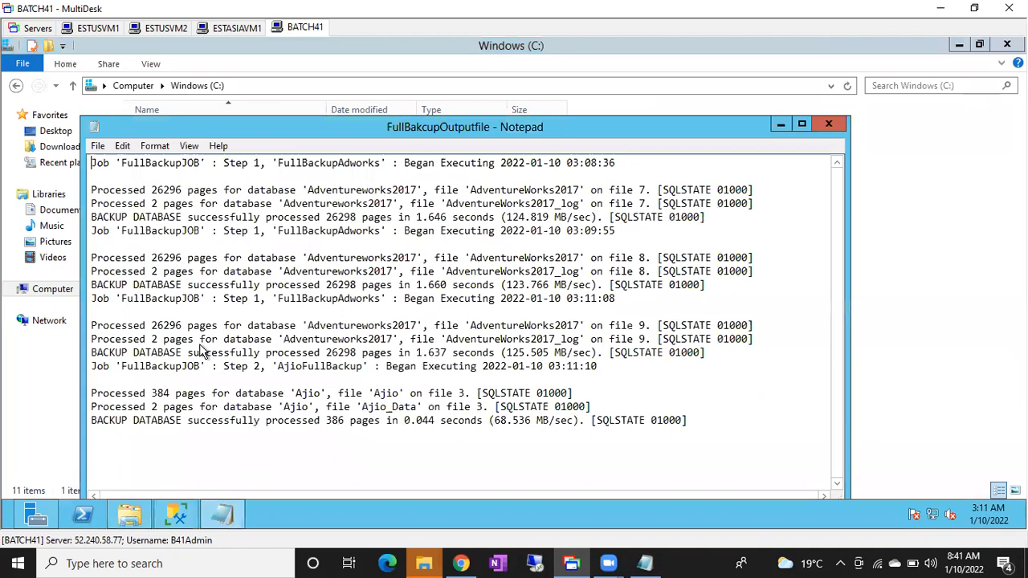
pyautogui.moveTo(133, 395); pyautogui.dragTo(383, 421)
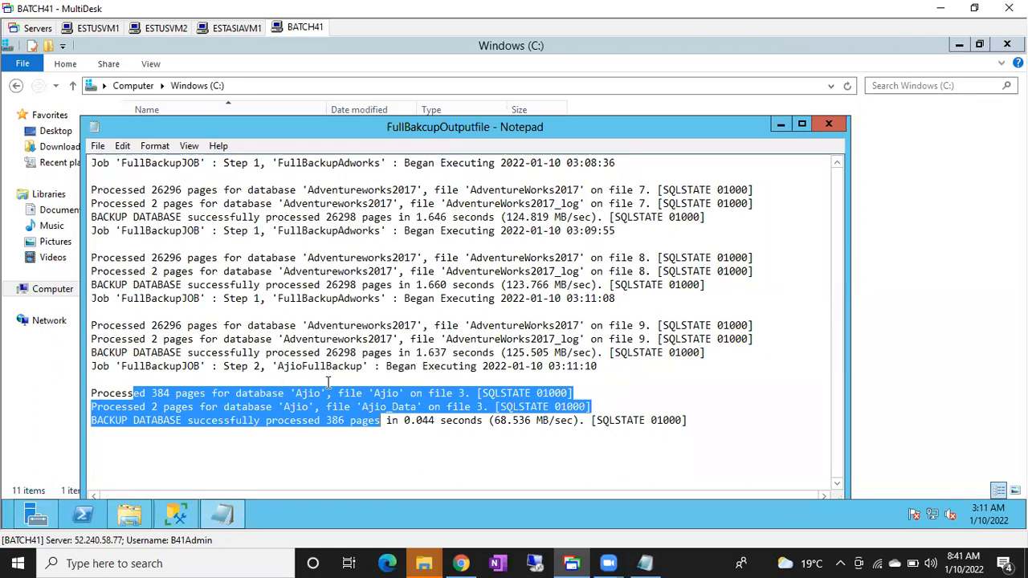
pyautogui.click(827, 128)
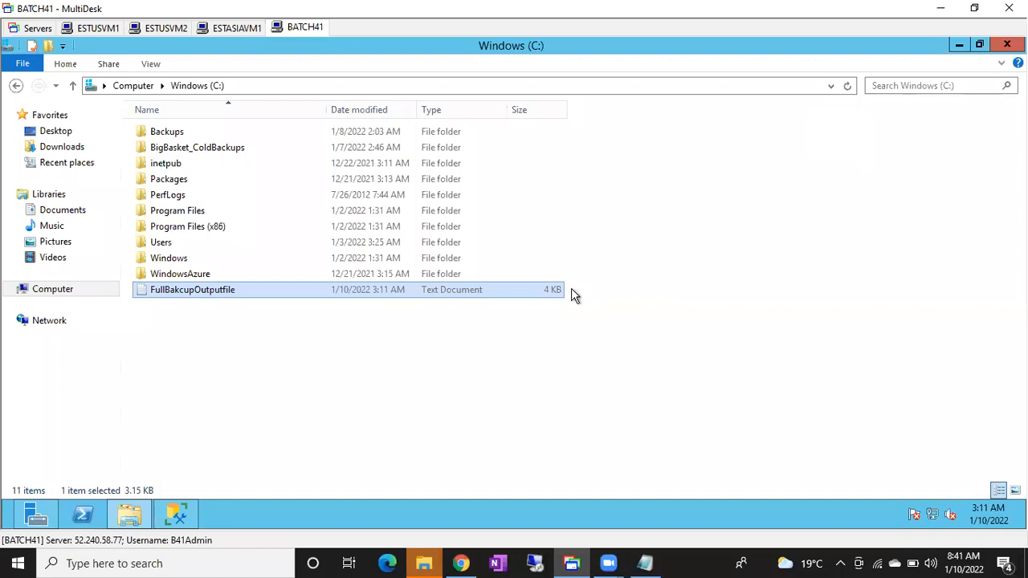
# Return to SQL Server Management Studio, disable FullBackupJOB's FullBackupSch schedule, and confirm the schedule and job dialogs.
pyautogui.click(178, 515)
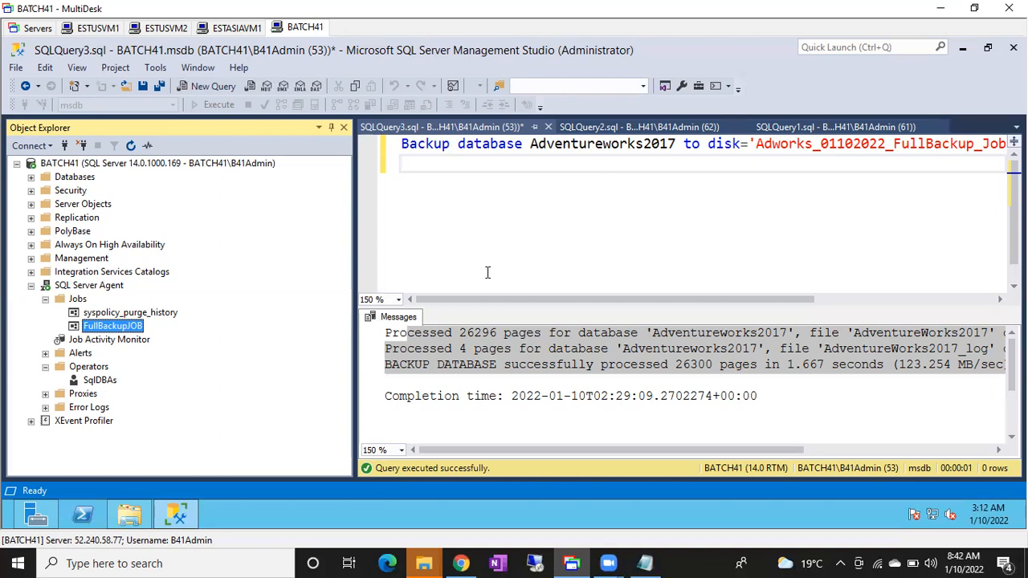
pyautogui.doubleClick(113, 328)
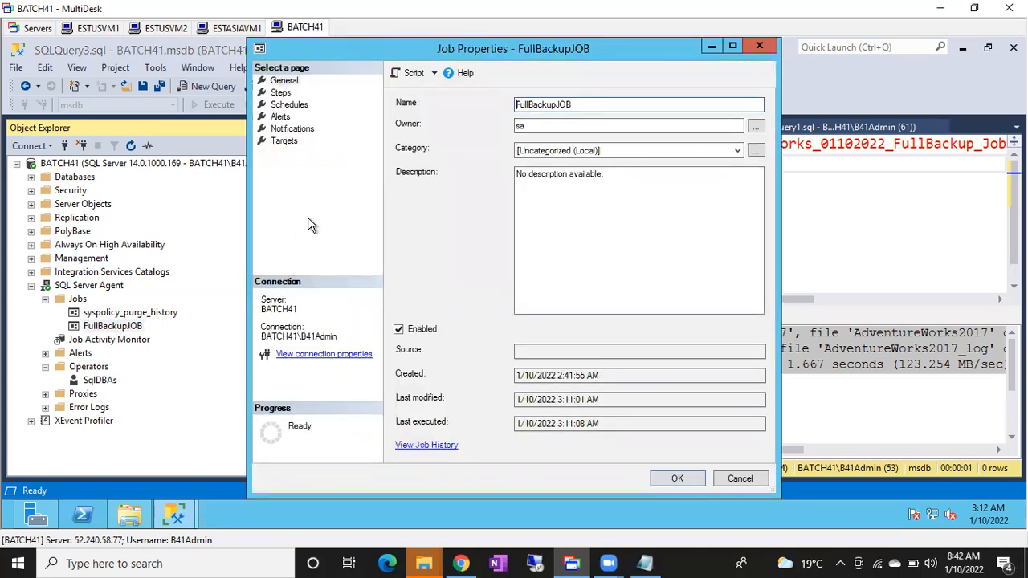
pyautogui.click(282, 94)
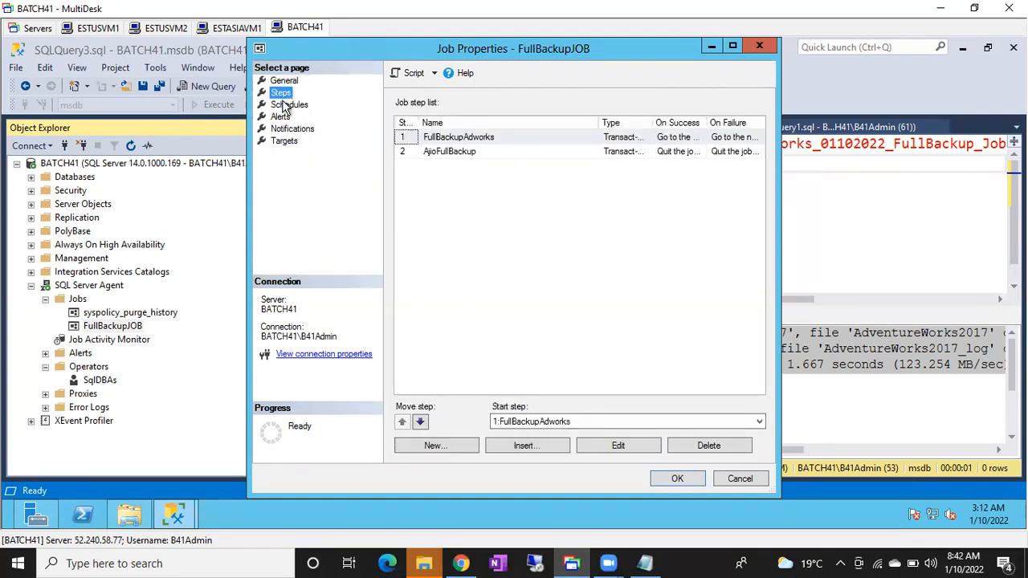
pyautogui.click(287, 104)
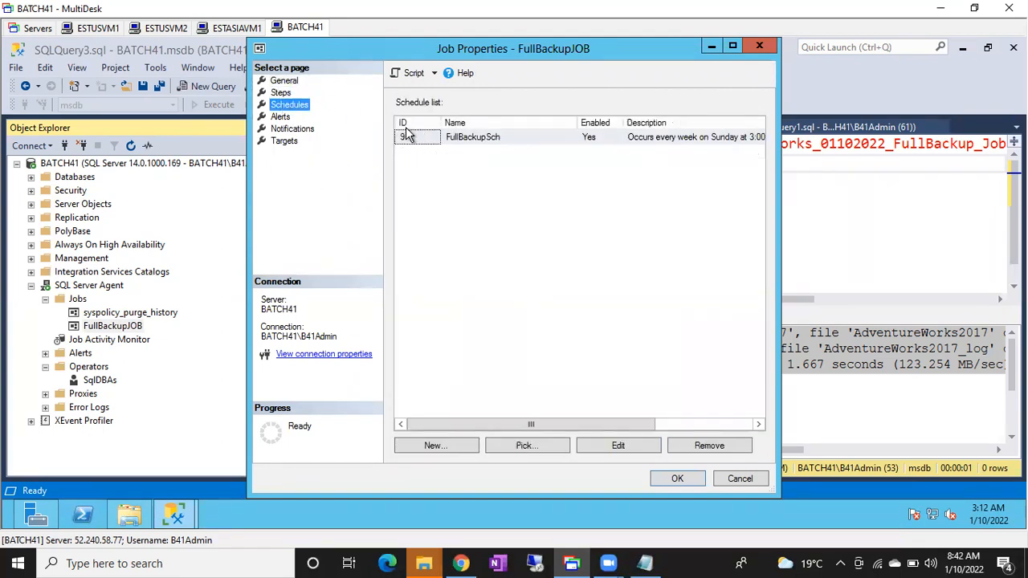
pyautogui.doubleClick(454, 137)
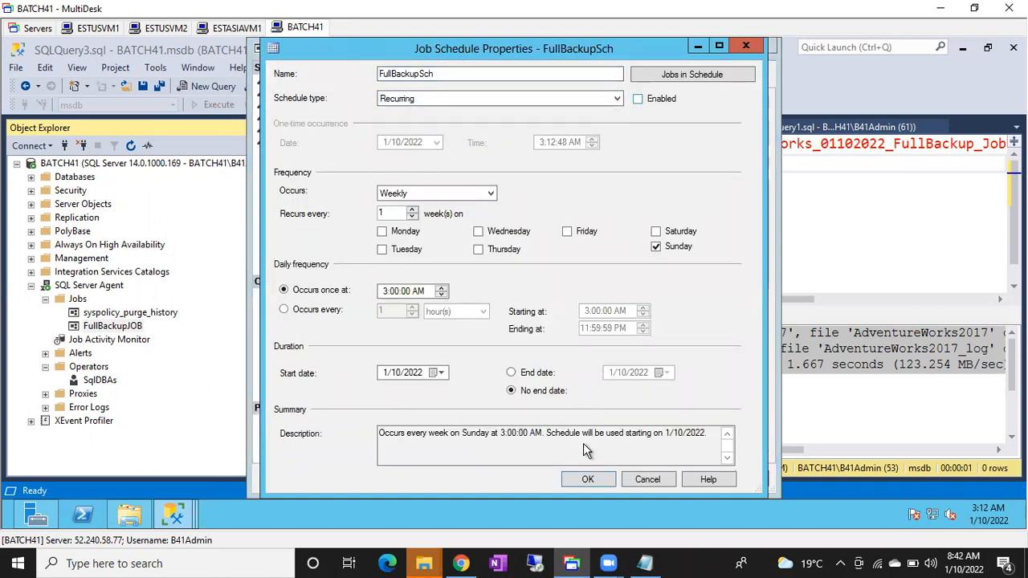
pyautogui.click(577, 479)
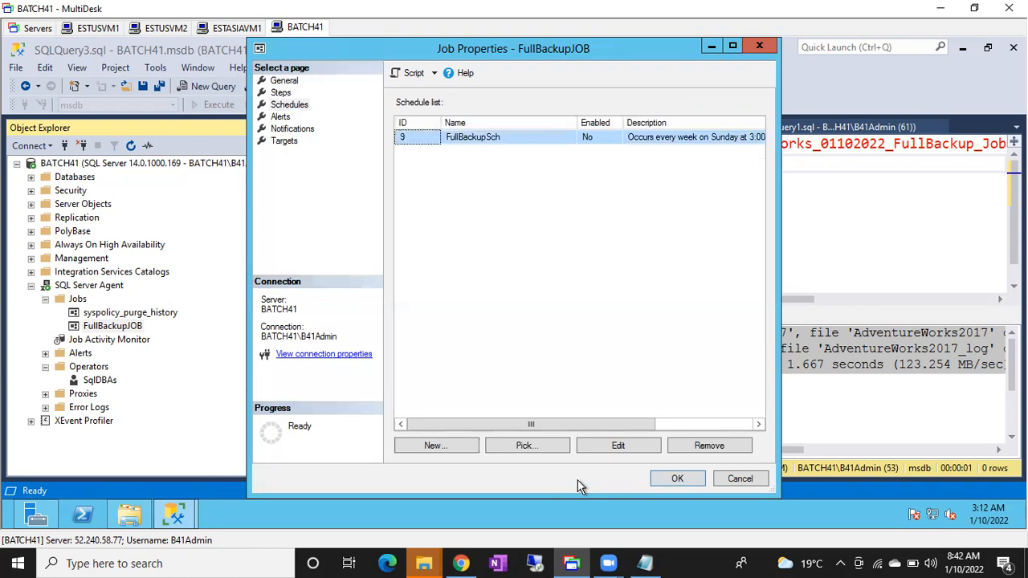
pyautogui.click(660, 479)
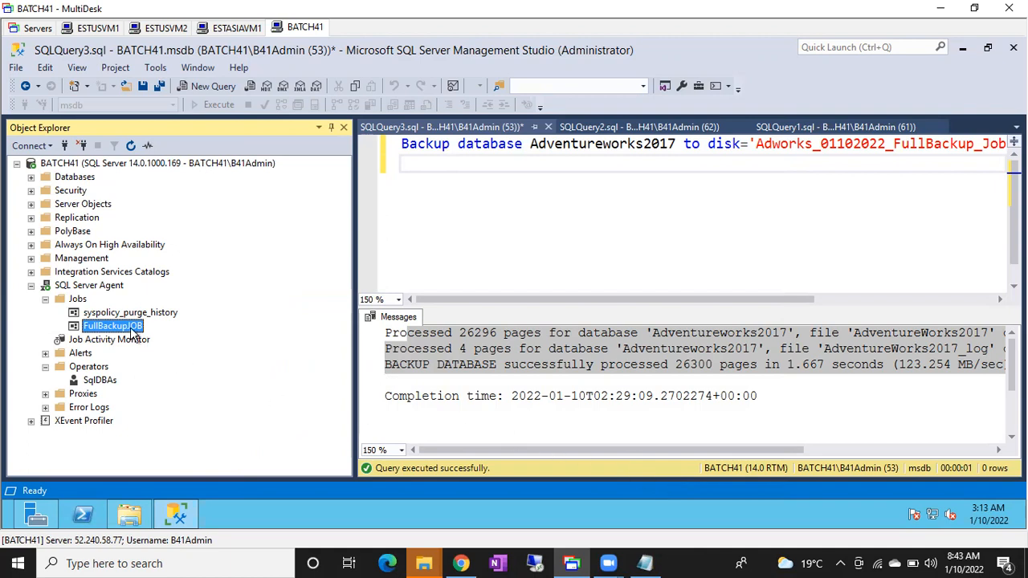
# Check the status, last run and next run of the agent jobs in the Job Activity Monitor, widening the Last Run column.
pyautogui.rightClick(77, 300)
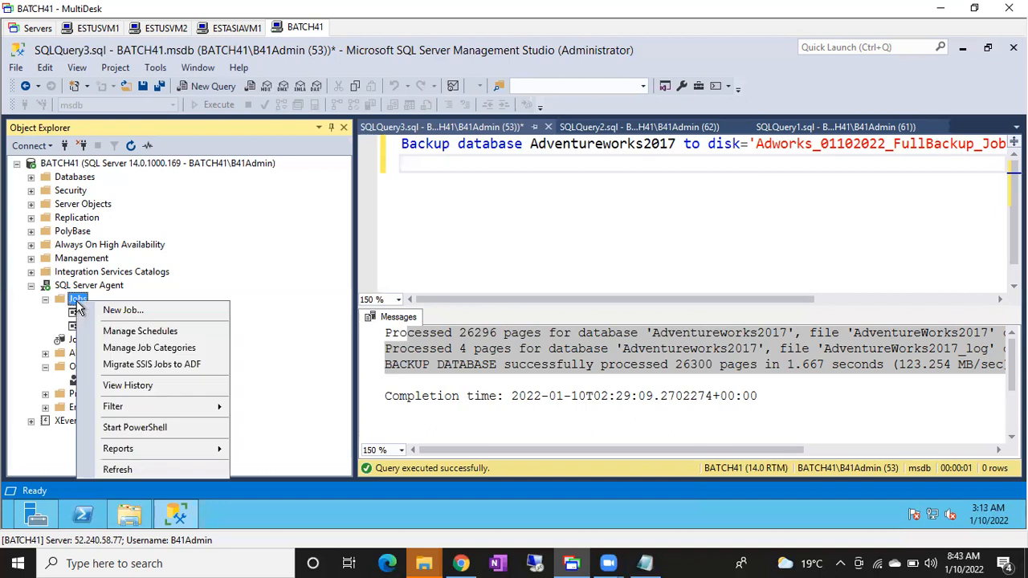
pyautogui.click(249, 287)
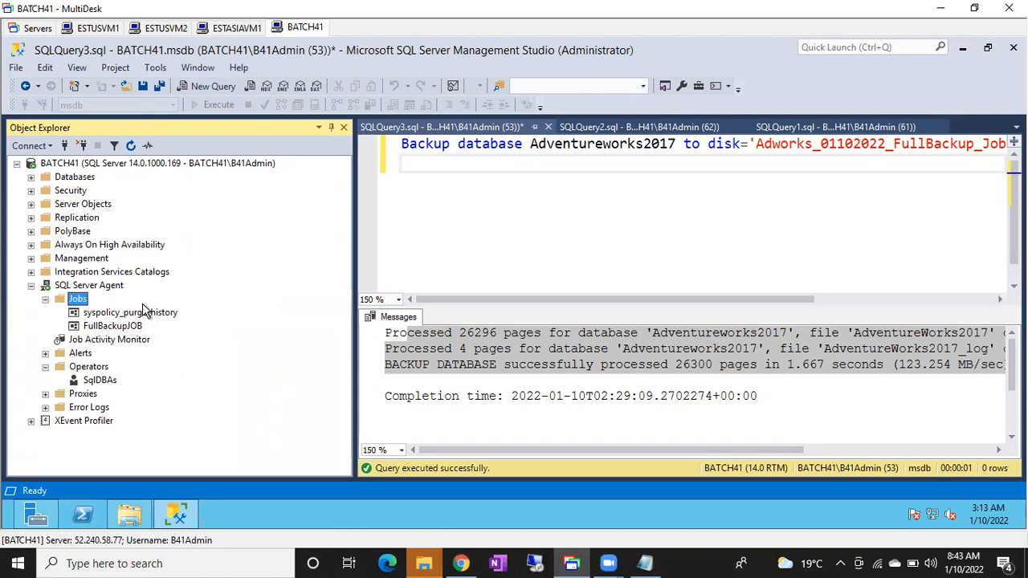
pyautogui.click(83, 341)
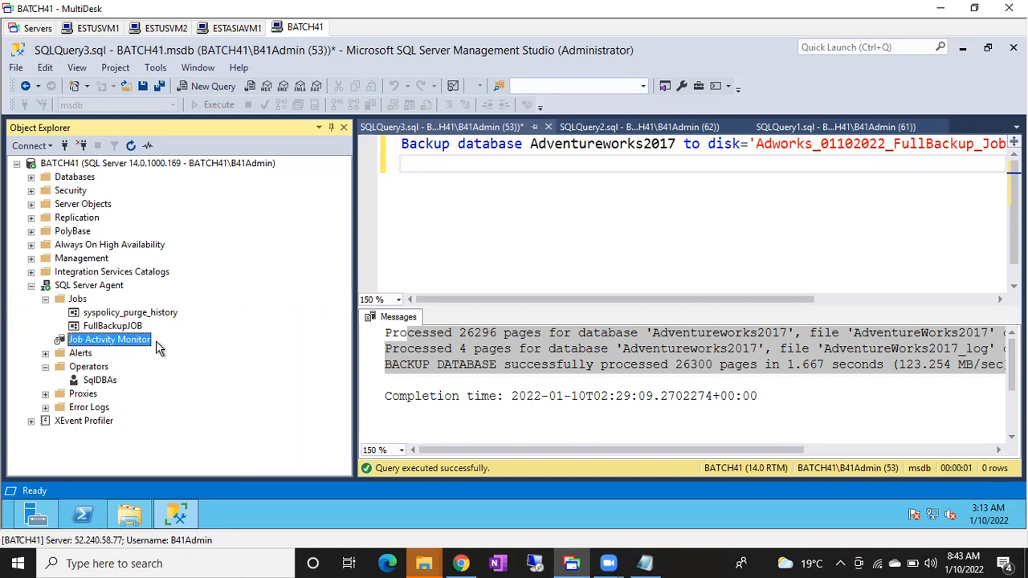
pyautogui.doubleClick(98, 340)
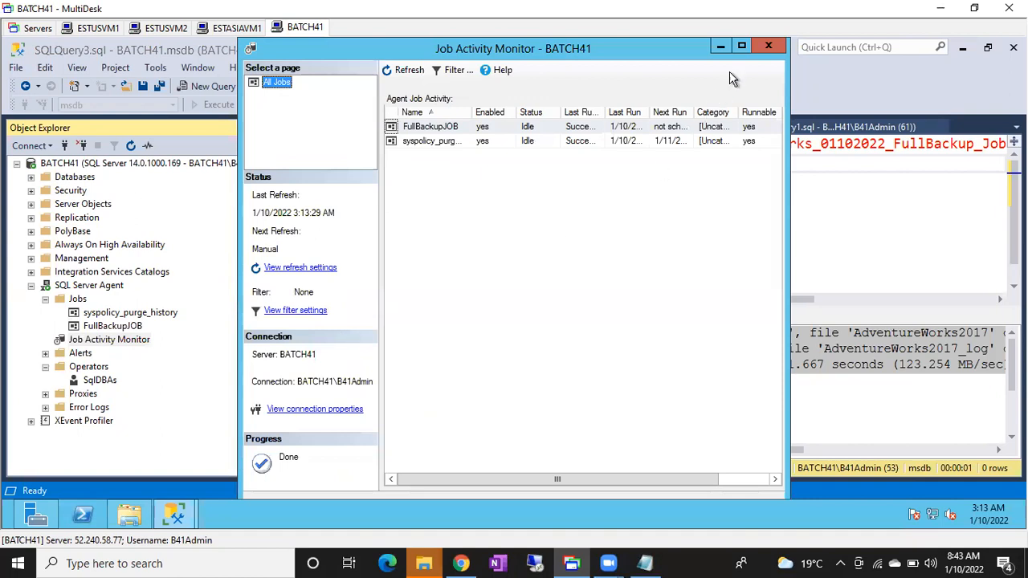
pyautogui.click(741, 49)
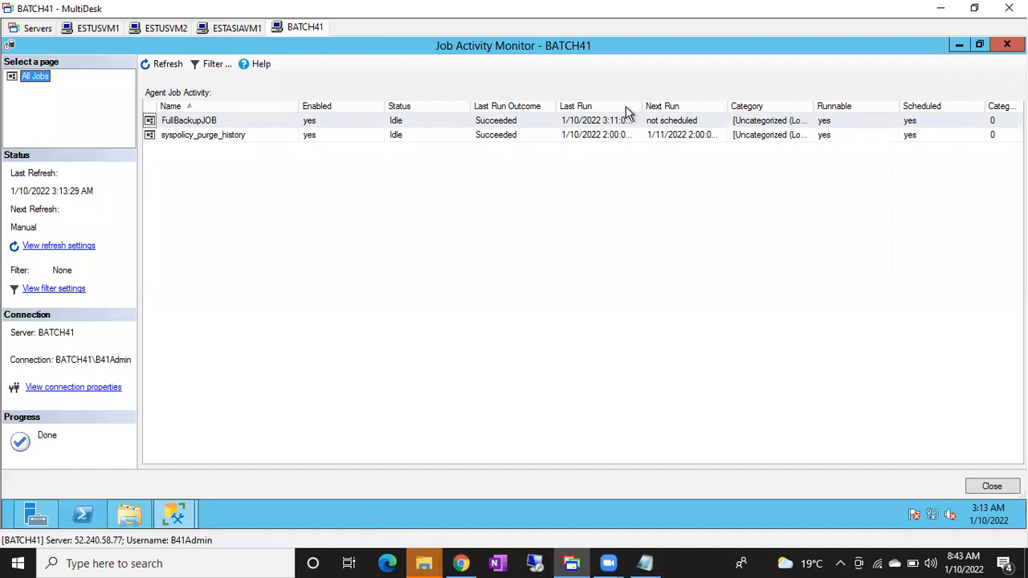
pyautogui.moveTo(641, 104); pyautogui.dragTo(687, 104)
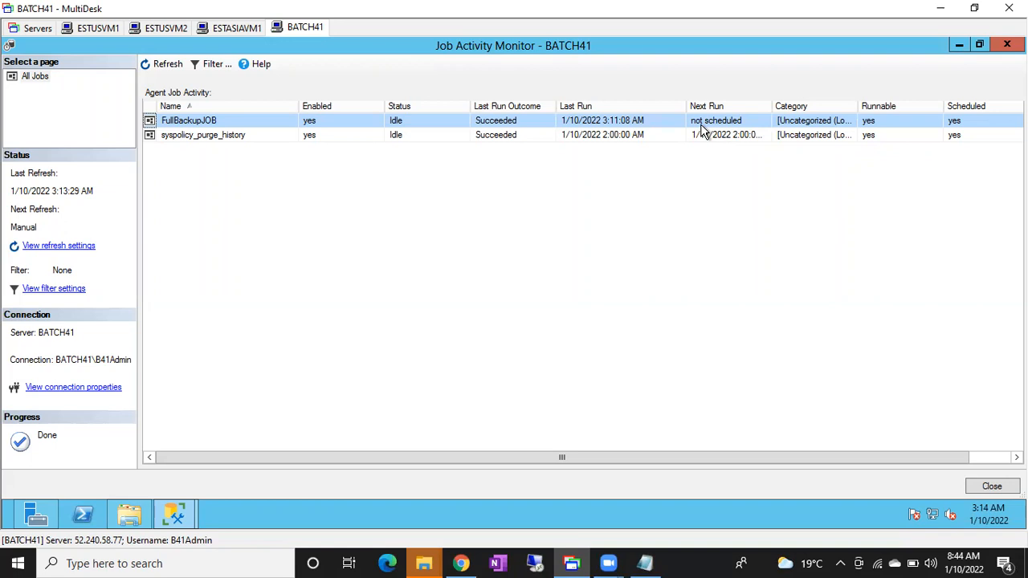
pyautogui.click(993, 486)
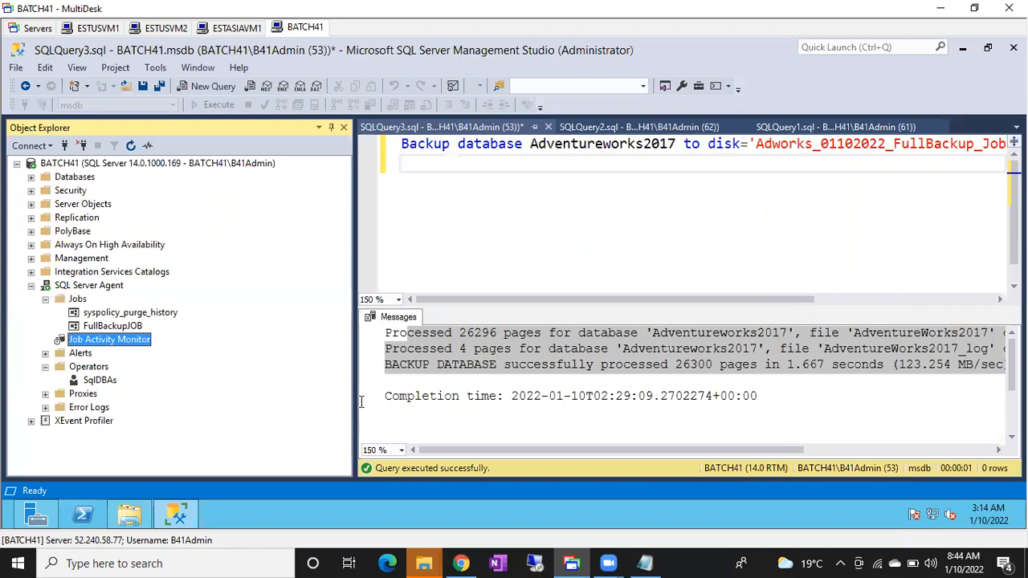
# Review FullBackupJOB's run history in the maximized Log File Viewer and close it.
pyautogui.rightClick(97, 326)
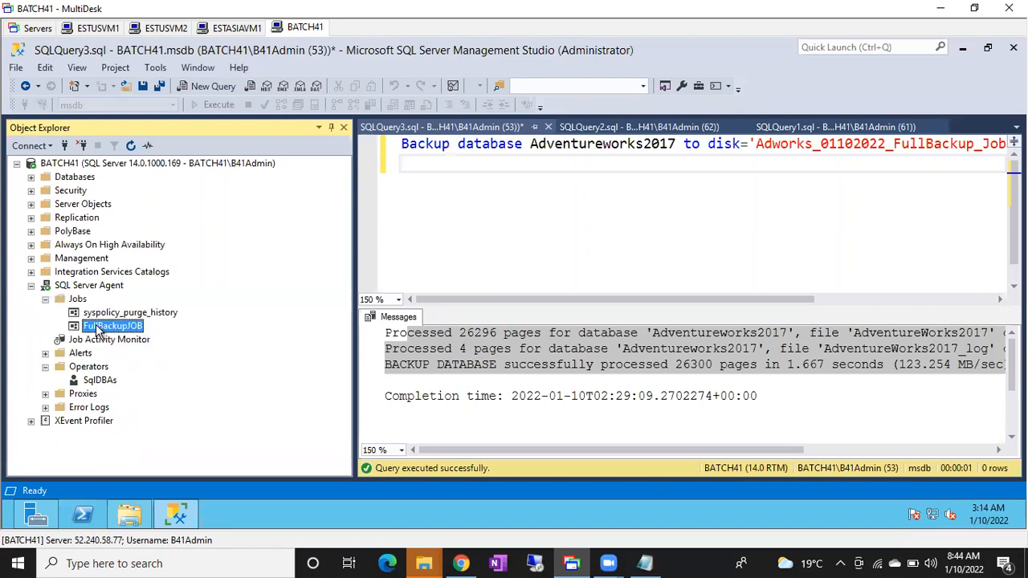
pyautogui.click(120, 337)
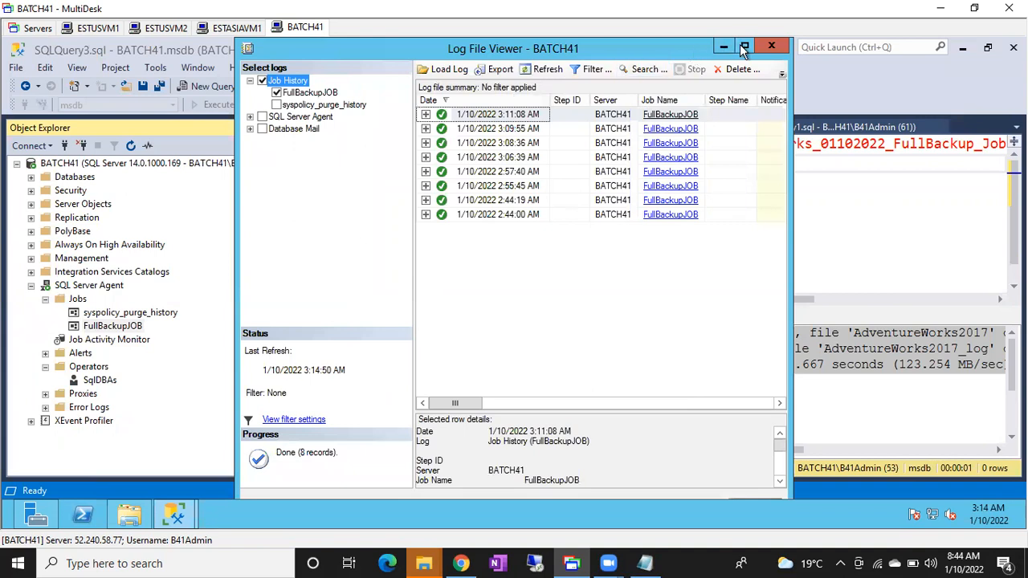
pyautogui.click(744, 47)
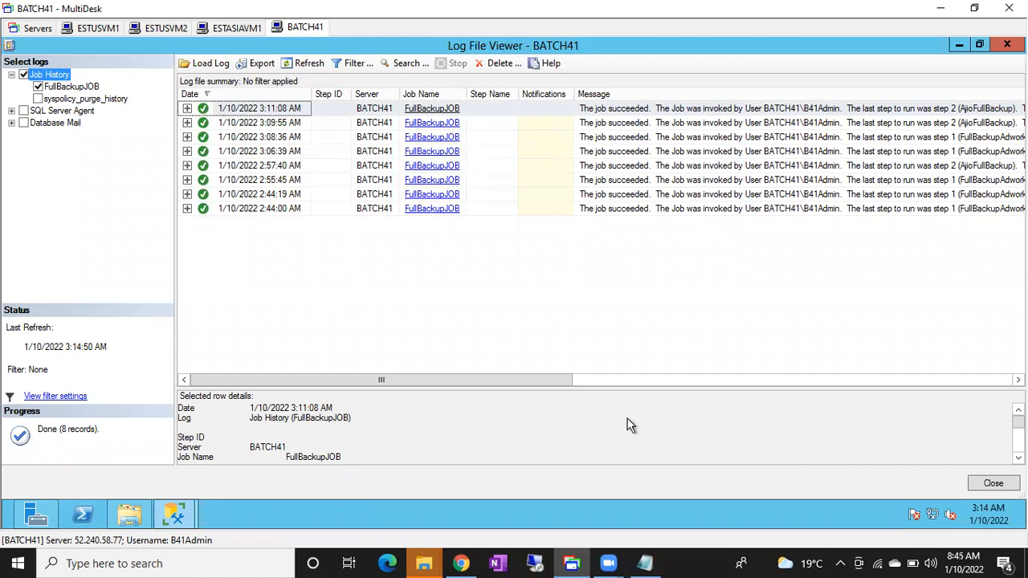
pyautogui.click(989, 491)
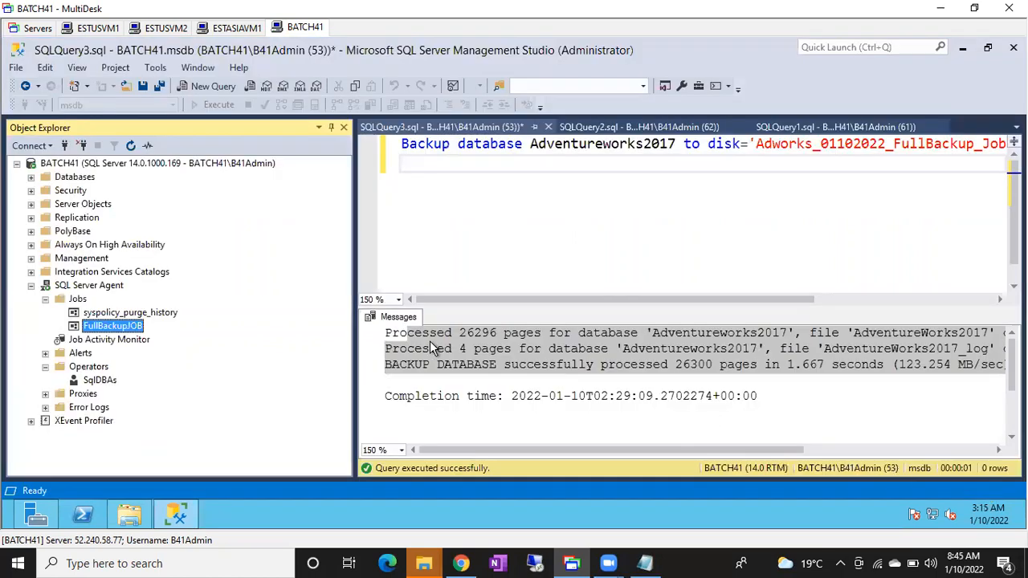
# Prefix the backup file path in FullBackupAdworks' command with C:\Backup\ and save the step and FullBackupJOB.
pyautogui.doubleClick(97, 326)
pyautogui.click(280, 93)
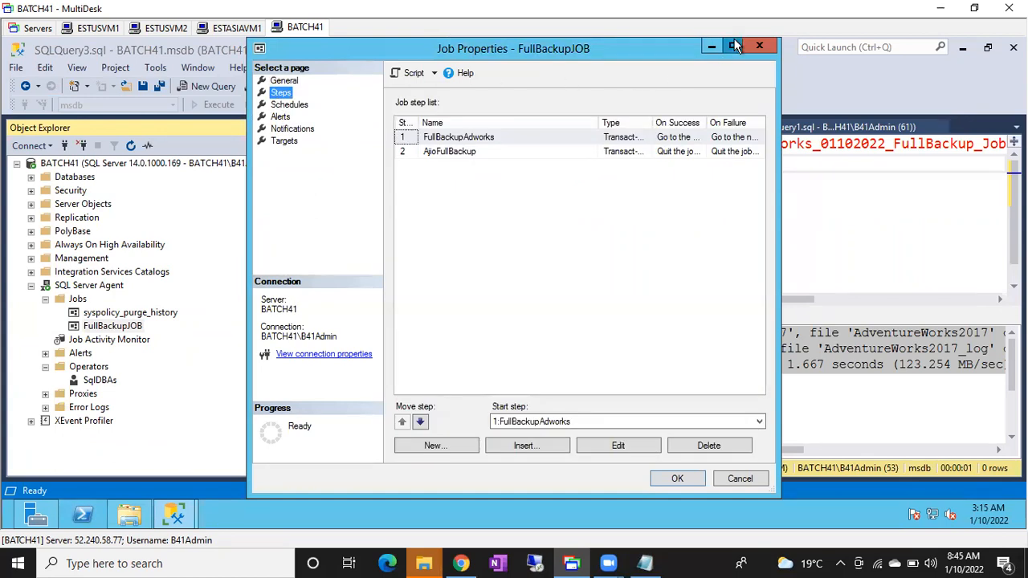
pyautogui.click(734, 46)
pyautogui.doubleClick(267, 131)
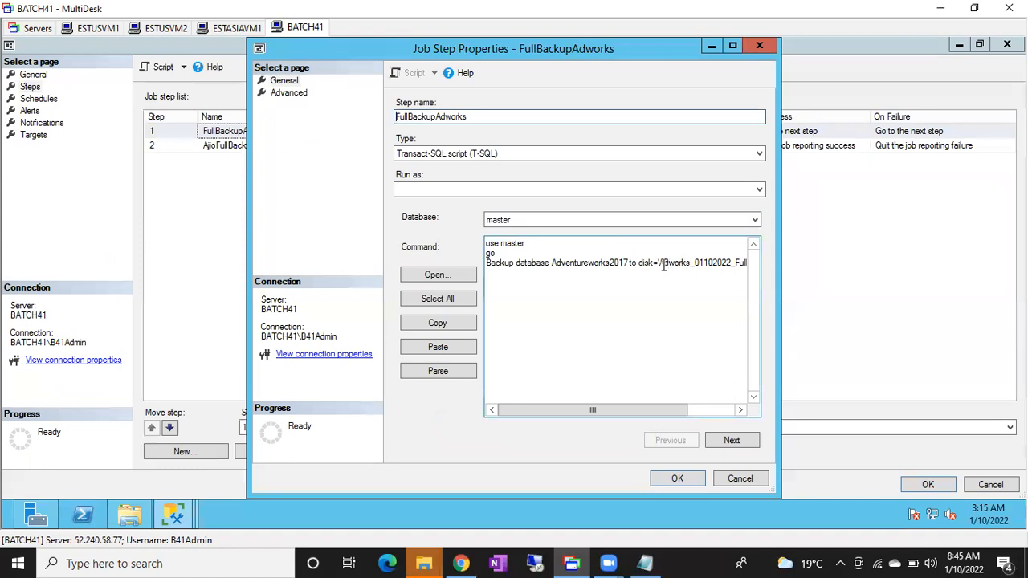
pyautogui.click(661, 265)
pyautogui.write('C:\\')
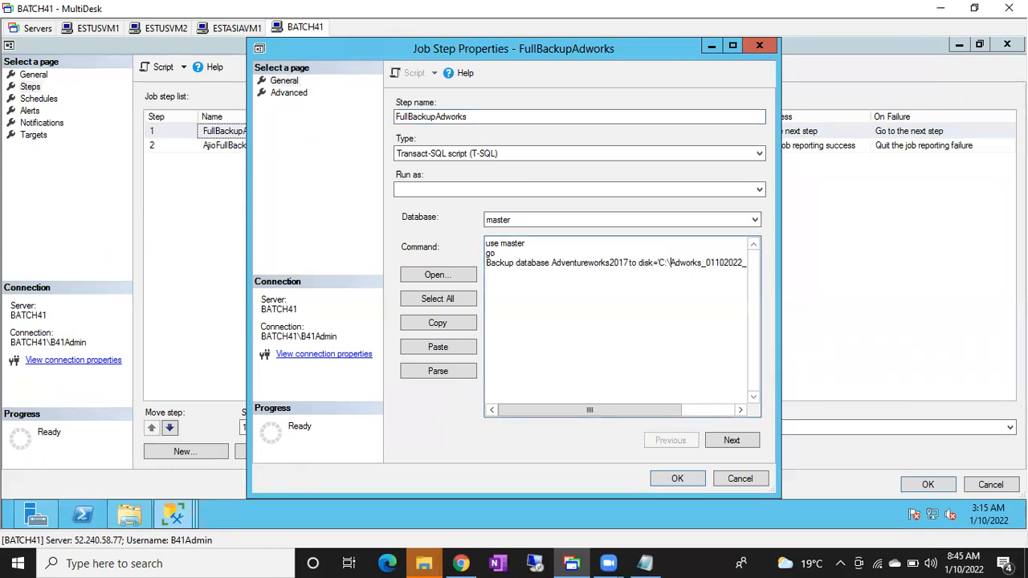
pyautogui.write('Ba')
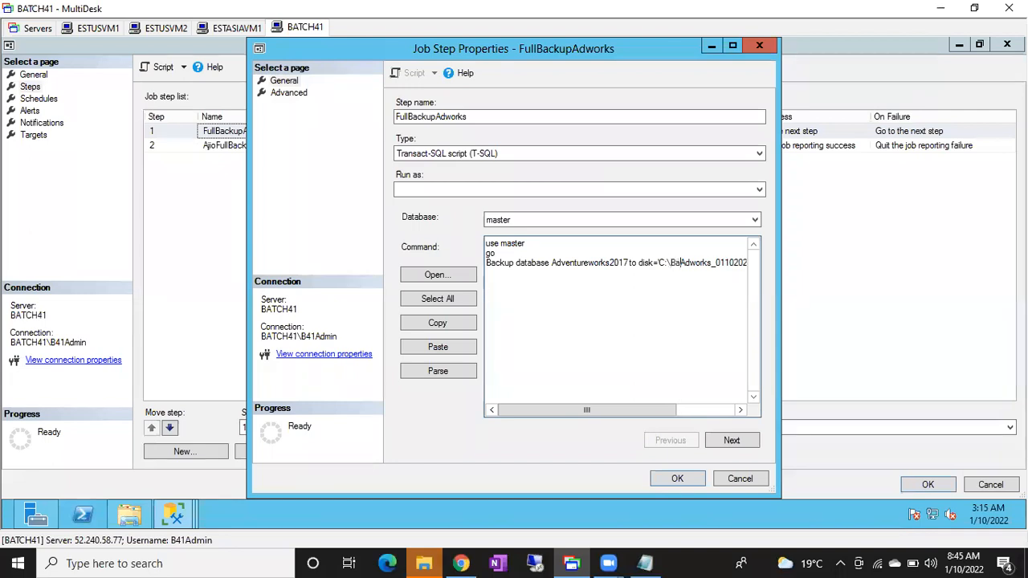
pyautogui.write('ckup')
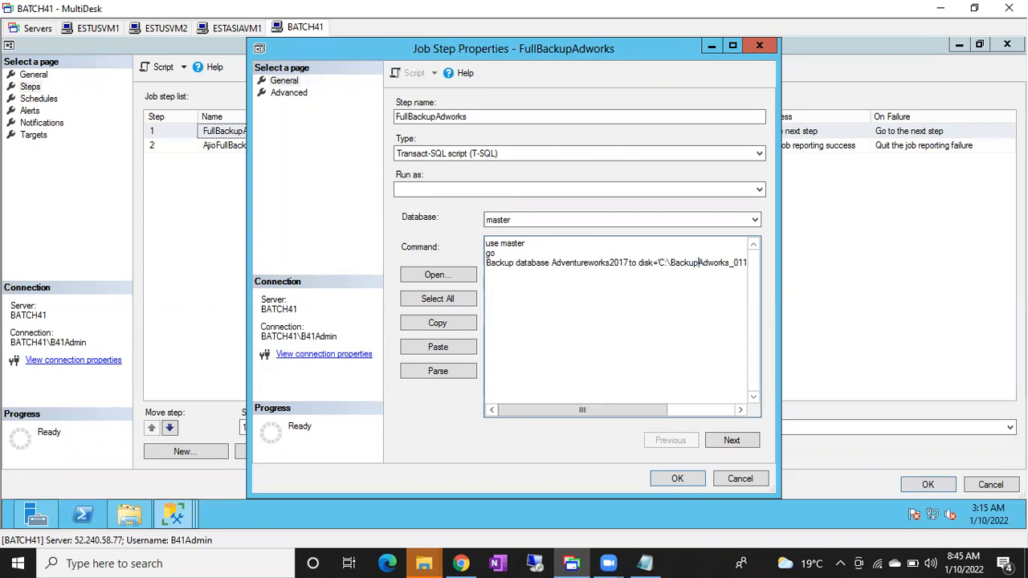
pyautogui.write('\\')
pyautogui.click(677, 480)
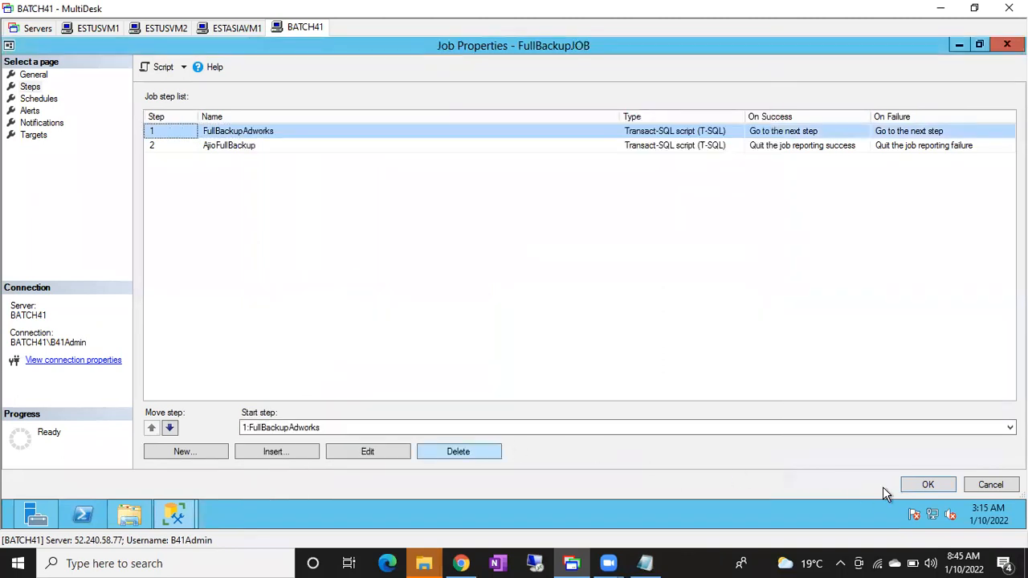
pyautogui.click(925, 490)
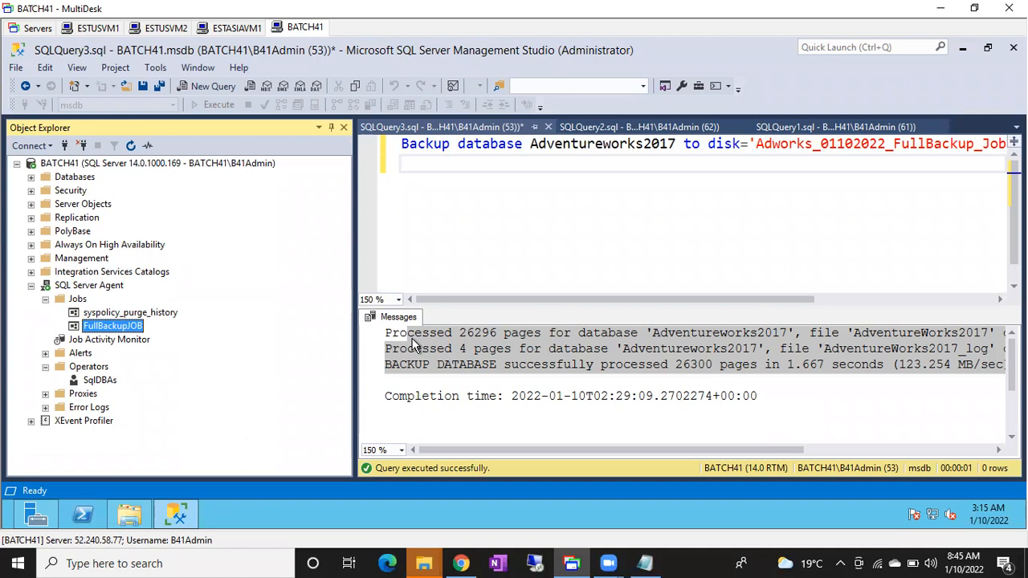
# Start FullBackupJOB at step 1, FullBackupAdworks, with the edited backup path and close the start report.
pyautogui.rightClick(108, 333)
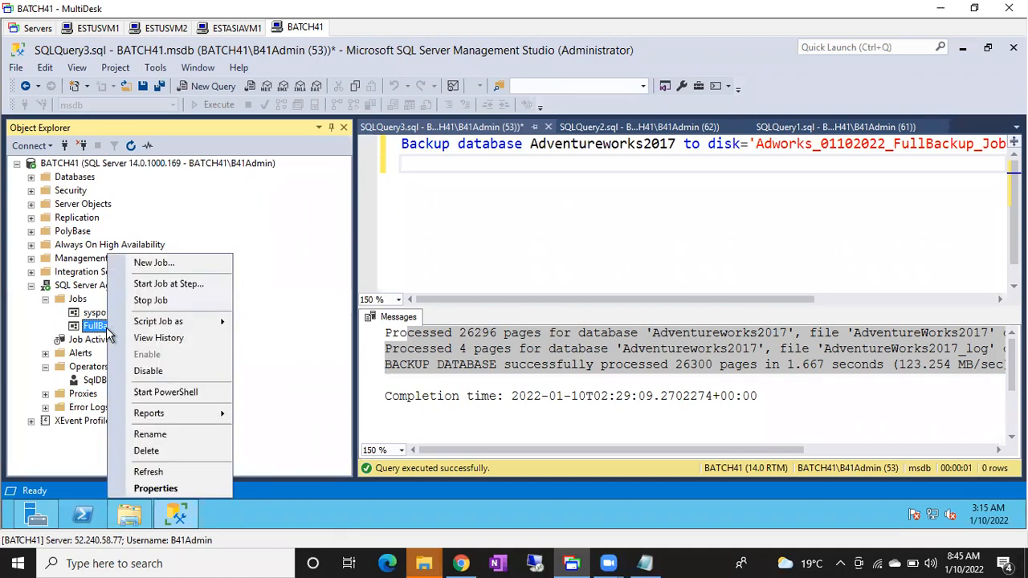
pyautogui.click(176, 279)
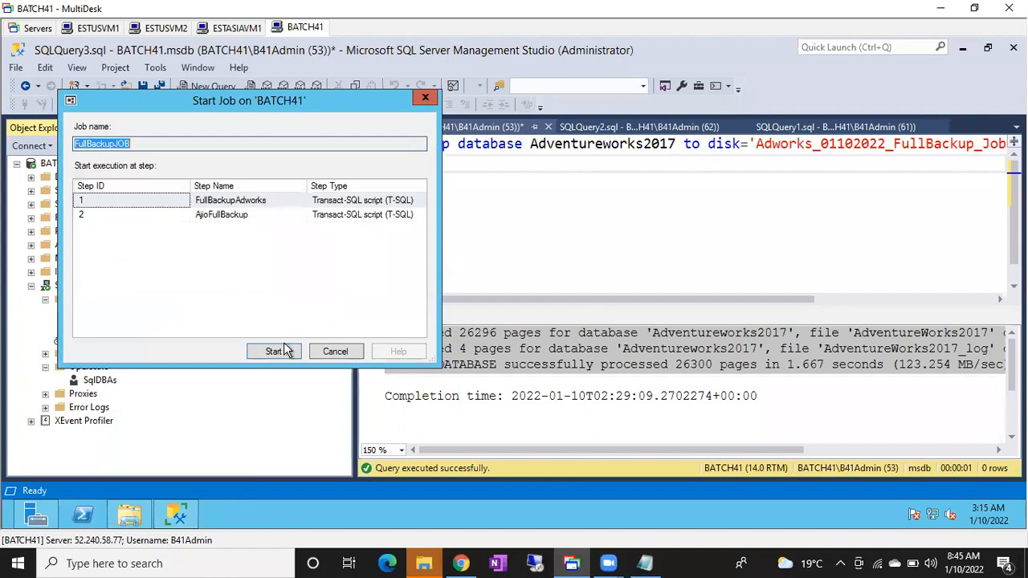
pyautogui.click(271, 351)
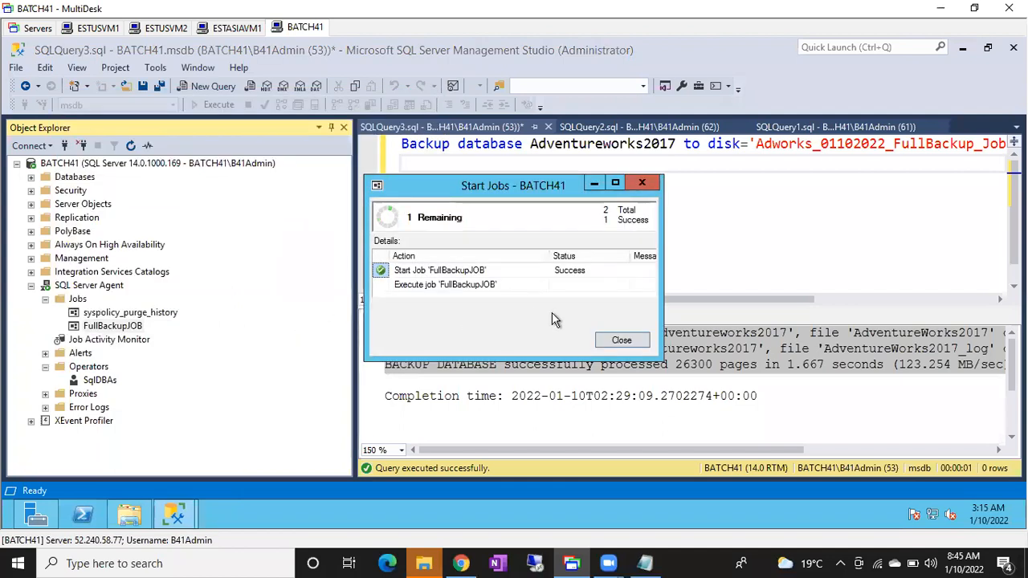
pyautogui.click(617, 340)
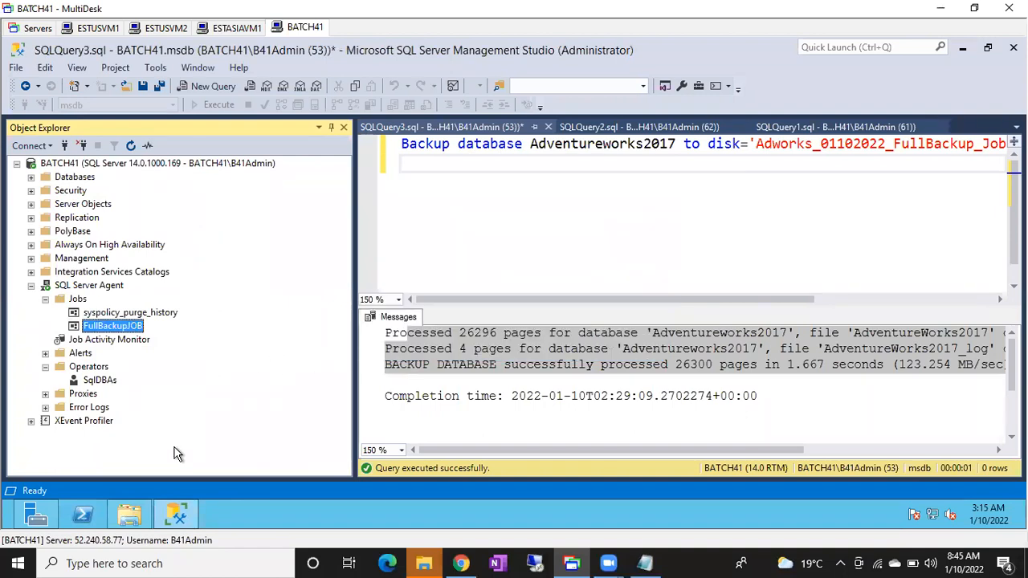
# Switch to File Explorer and check the Backups folder on drive C for the new backup file.
pyautogui.click(128, 515)
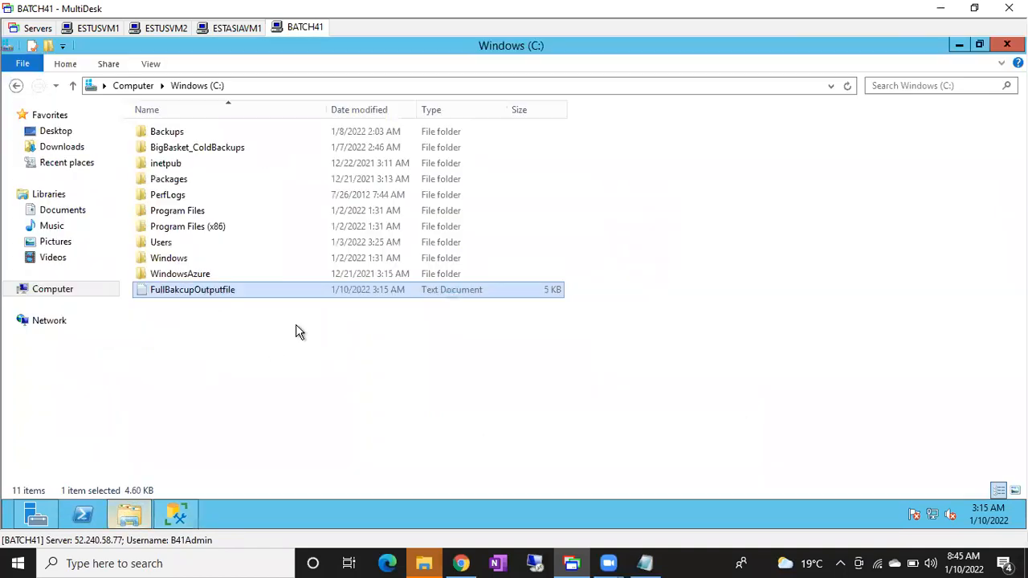
pyautogui.doubleClick(169, 133)
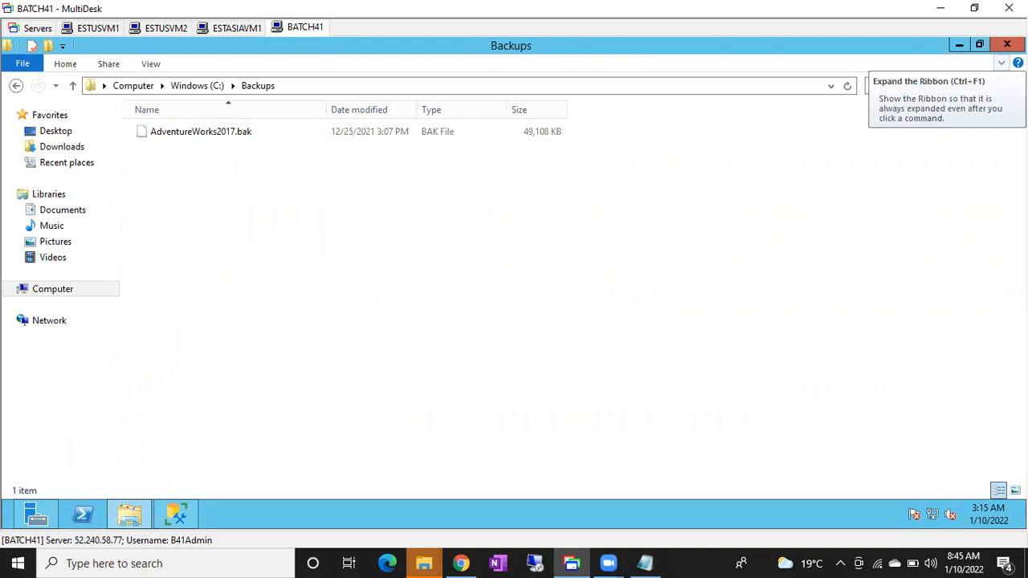
# Switch back to SQL Server Management Studio and open FullBackupJOB's history in a maximized Log File Viewer.
pyautogui.click(1002, 63)
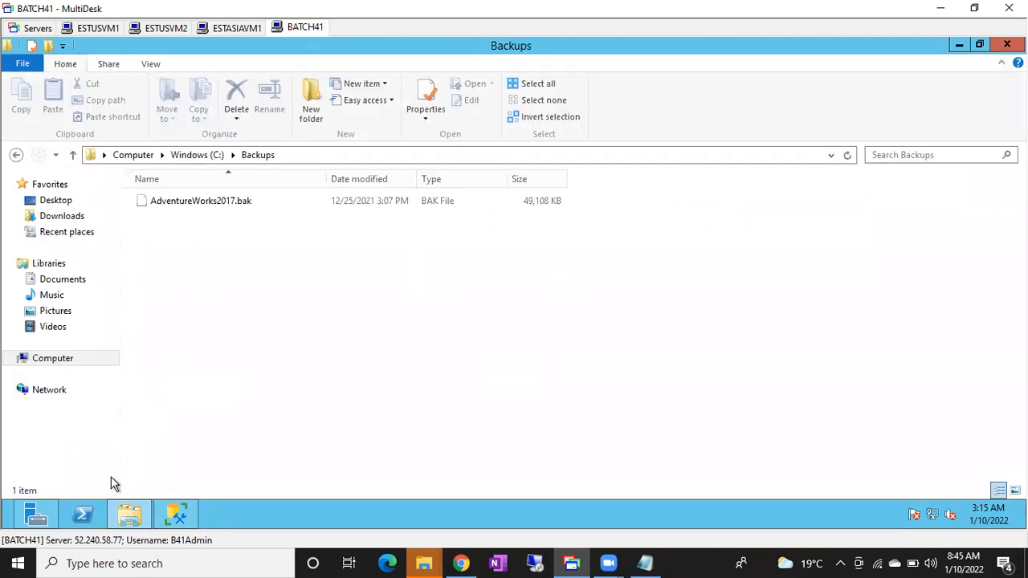
pyautogui.click(177, 514)
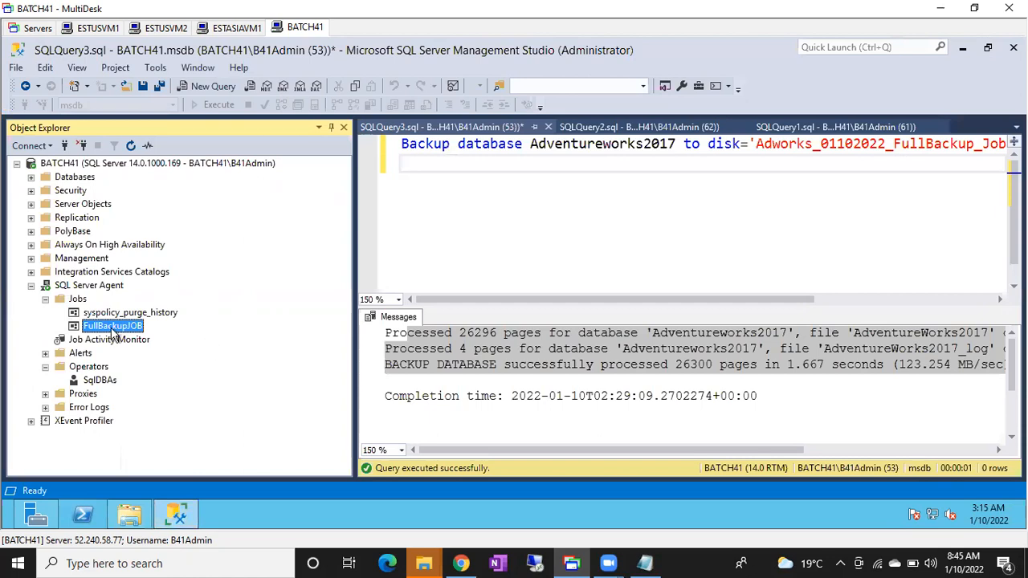
pyautogui.rightClick(107, 328)
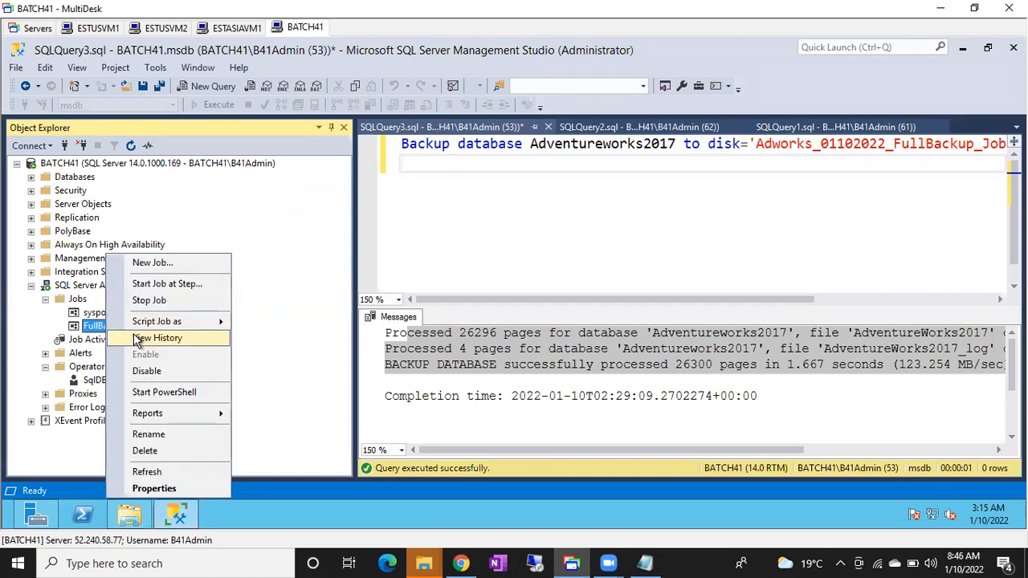
pyautogui.click(137, 340)
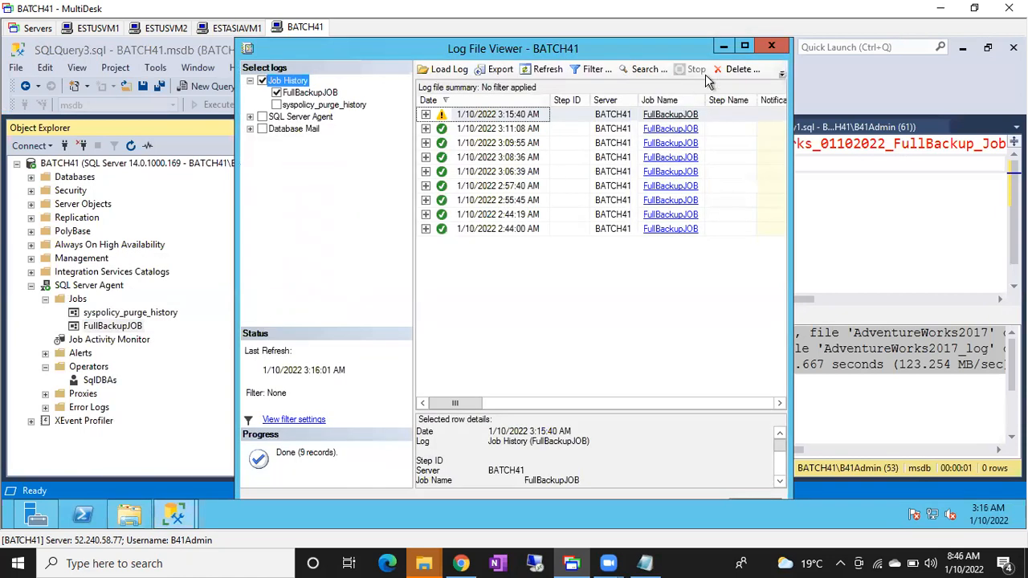
pyautogui.click(744, 48)
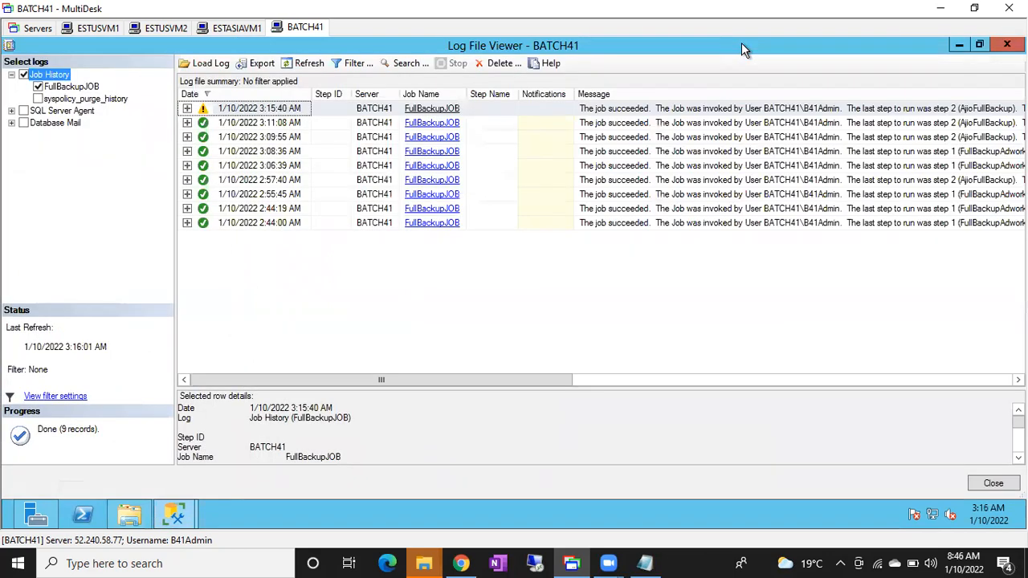
# Inspect the step entries of the 3:11:08 AM run, then compare steps 1 and 2 of the 3:15:40 AM run.
pyautogui.click(187, 123)
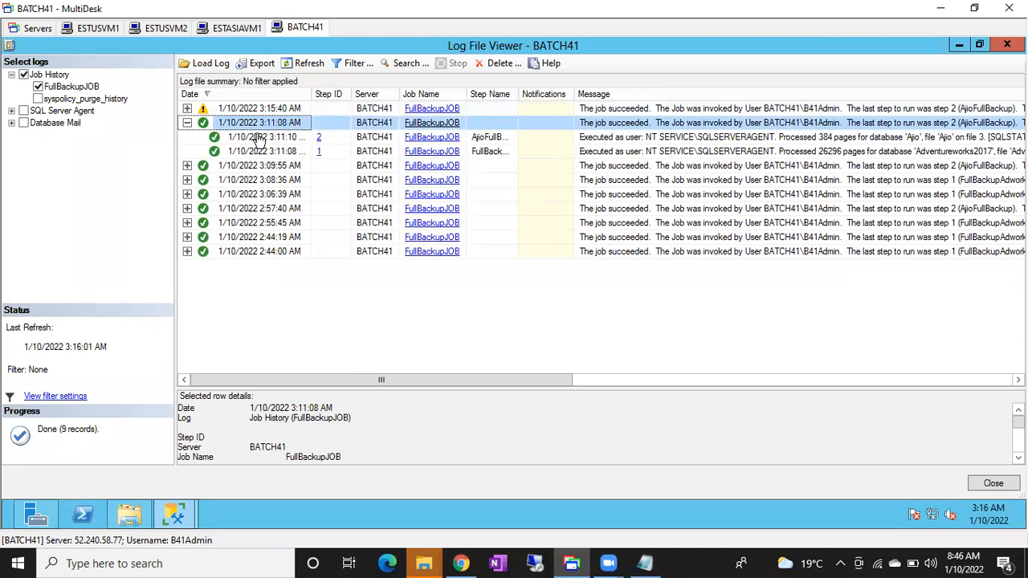
pyautogui.click(187, 122)
pyautogui.click(188, 109)
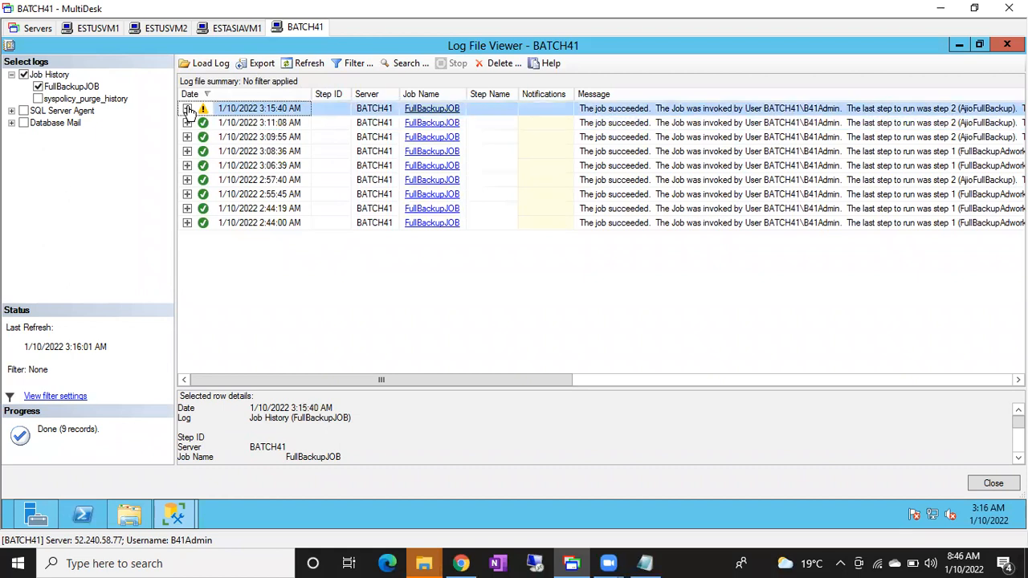
pyautogui.click(251, 138)
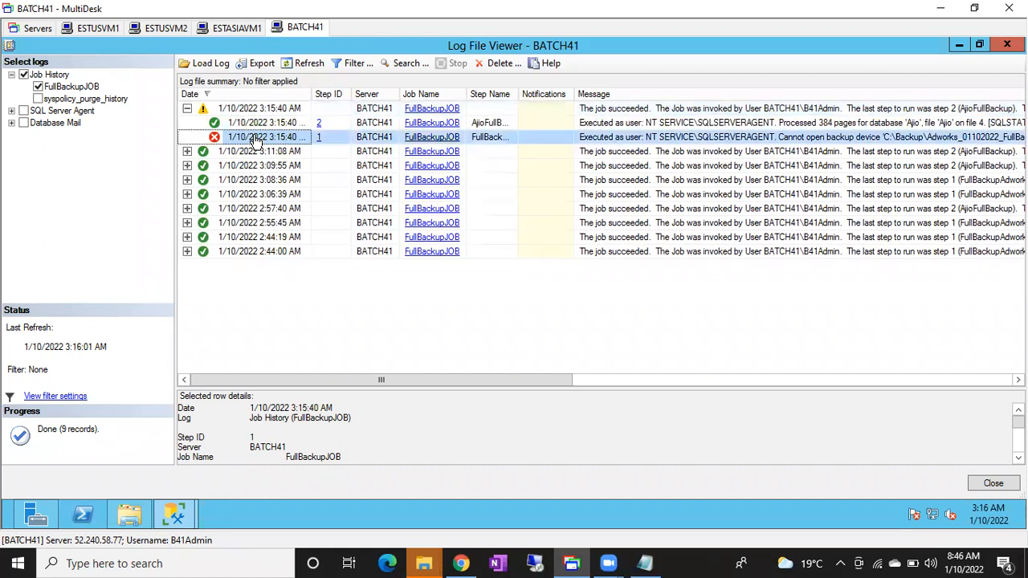
pyautogui.click(258, 125)
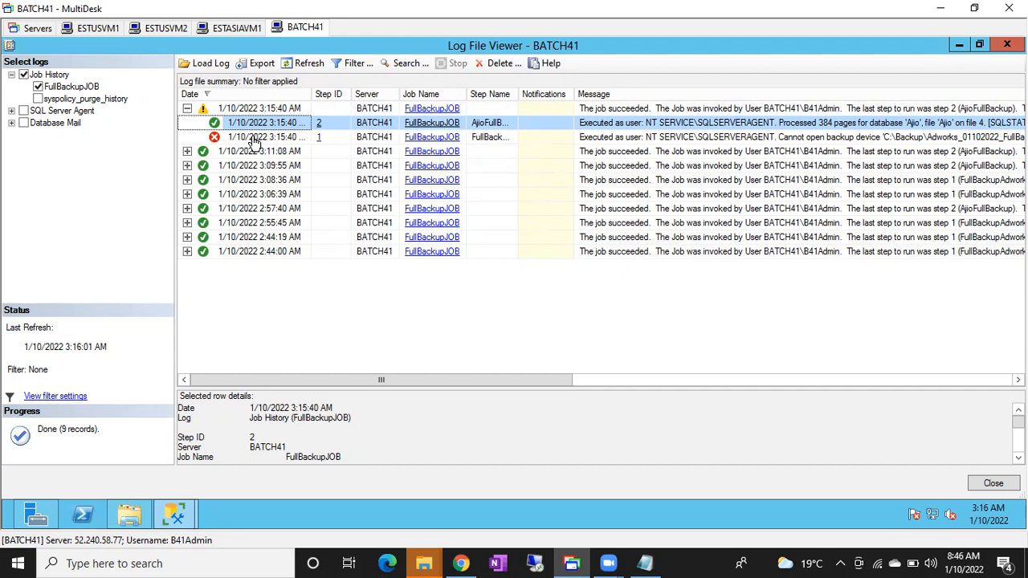
pyautogui.click(254, 139)
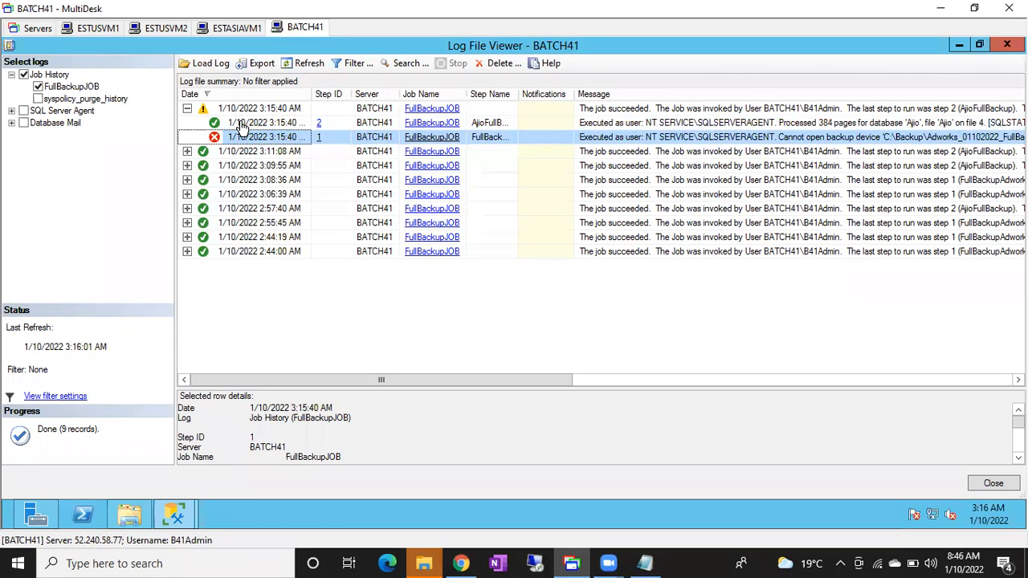
pyautogui.click(243, 126)
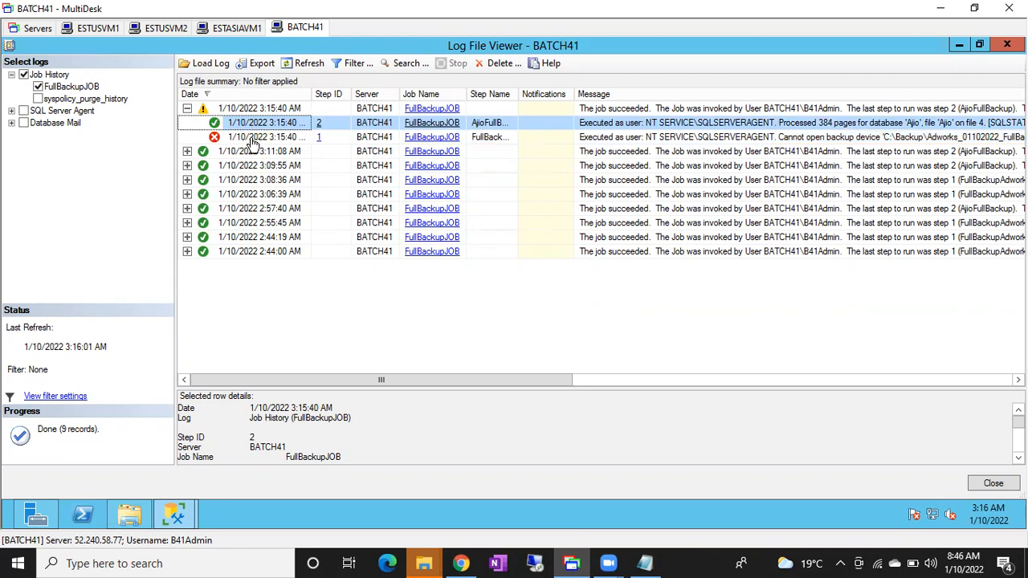
pyautogui.click(252, 140)
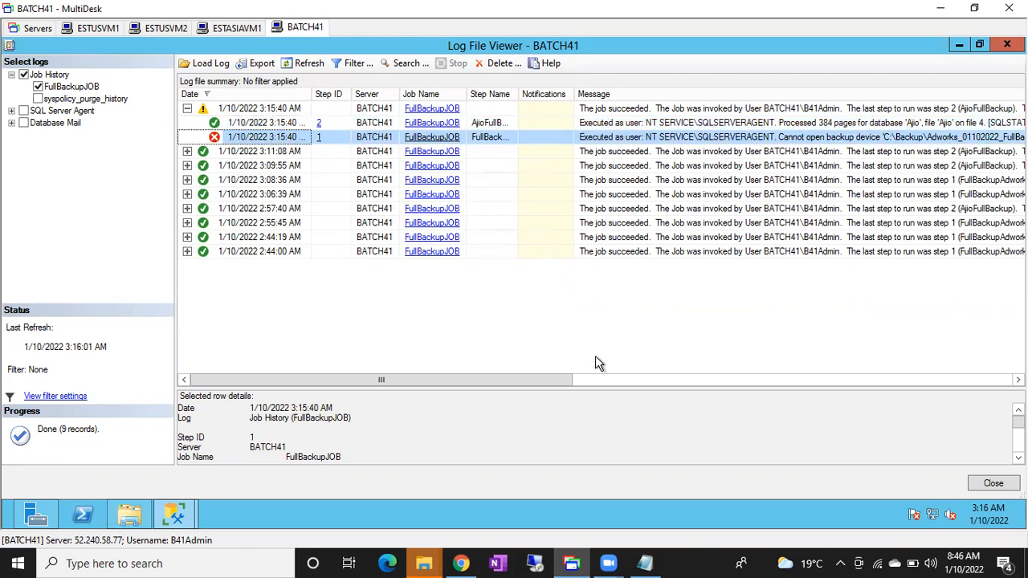
# Enlarge the row details for step 1 of the 3:15:40 AM run and examine its full message about the backup path.
pyautogui.moveTo(590, 388); pyautogui.dragTo(576, 297)
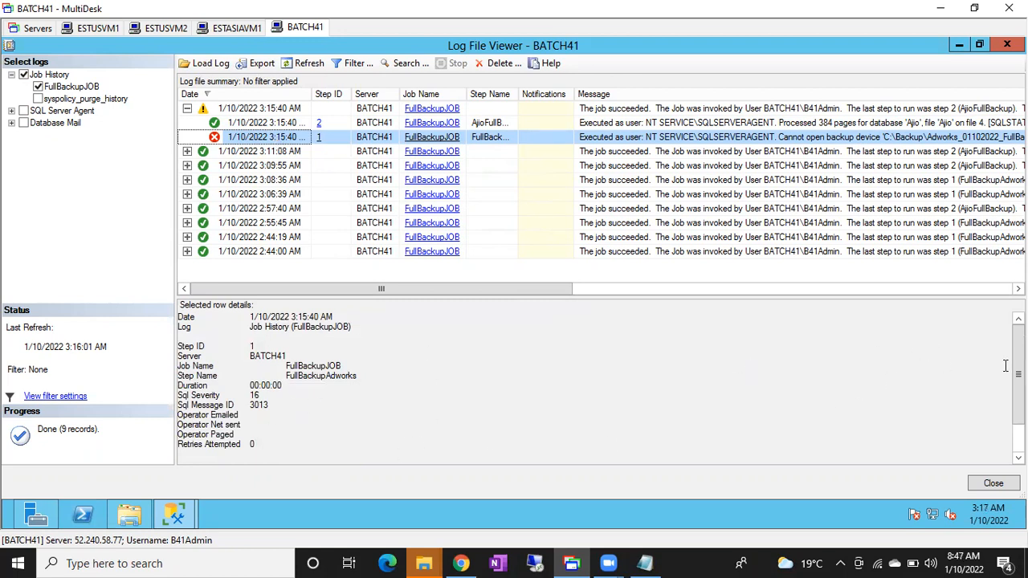
pyautogui.scroll(-2, 352, 433)
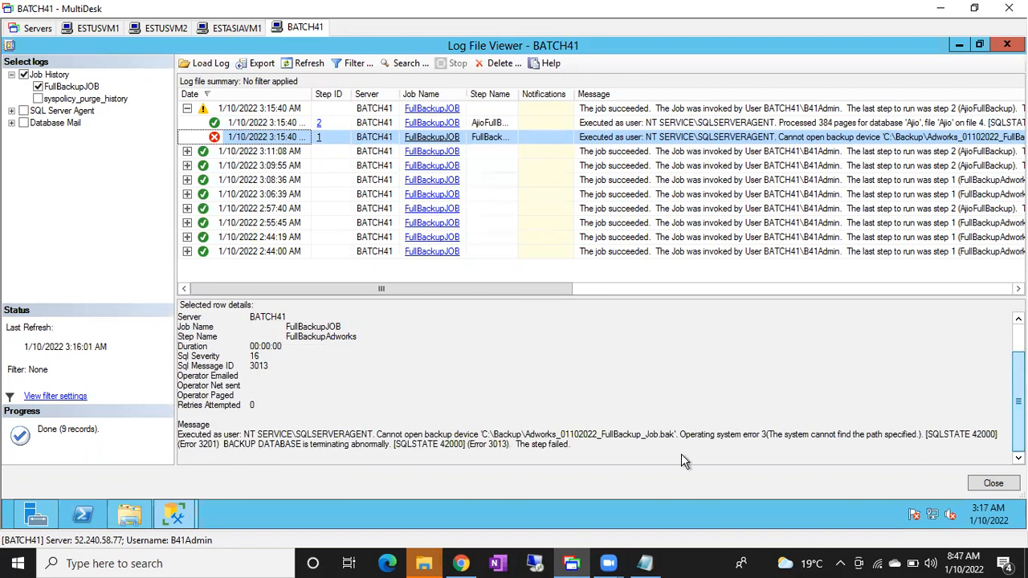
pyautogui.moveTo(374, 434); pyautogui.dragTo(519, 435)
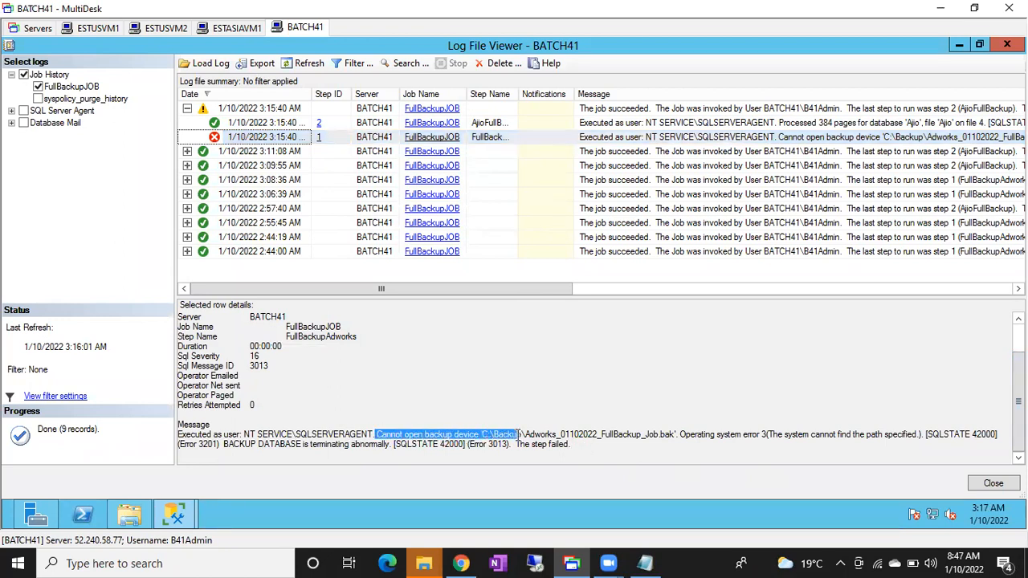
pyautogui.click(519, 434)
pyautogui.moveTo(448, 434); pyautogui.dragTo(468, 435)
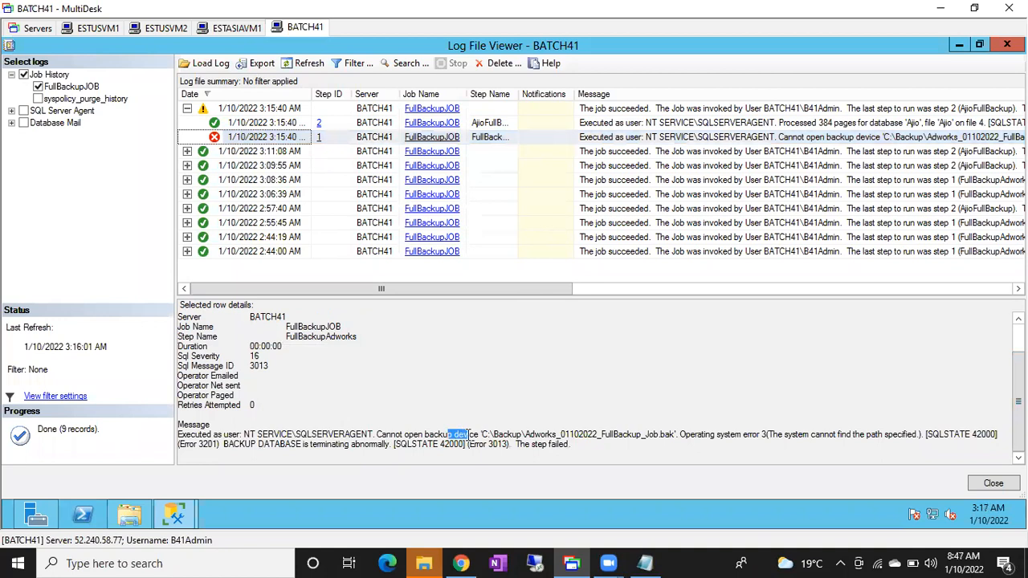
pyautogui.click(468, 435)
pyautogui.moveTo(409, 435); pyautogui.dragTo(749, 437)
pyautogui.click(494, 434)
pyautogui.click(783, 434)
pyautogui.moveTo(847, 440); pyautogui.dragTo(899, 437)
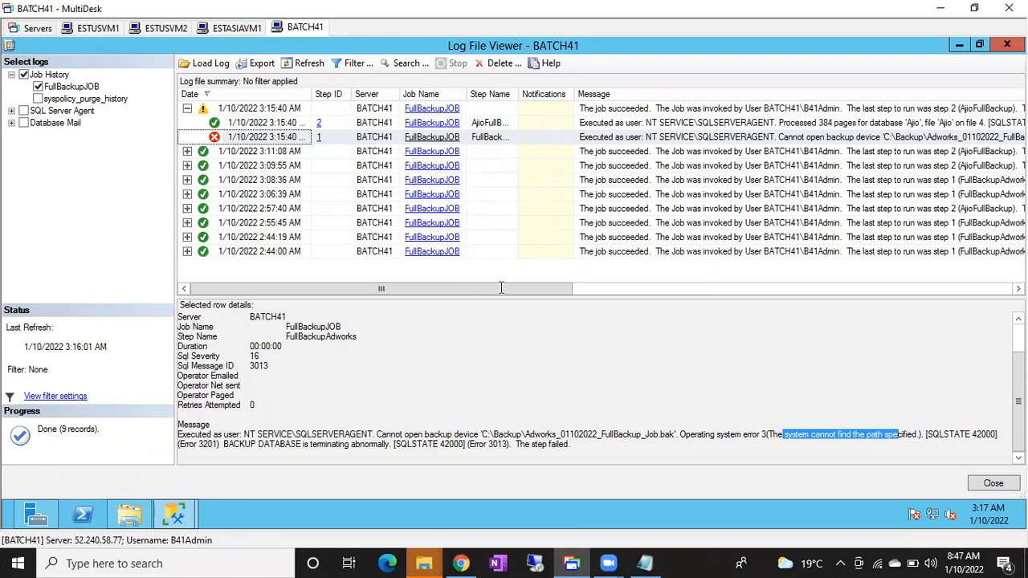
# Close the Log File Viewer and reopen FullBackupJOB's history in a maximized window.
pyautogui.click(993, 485)
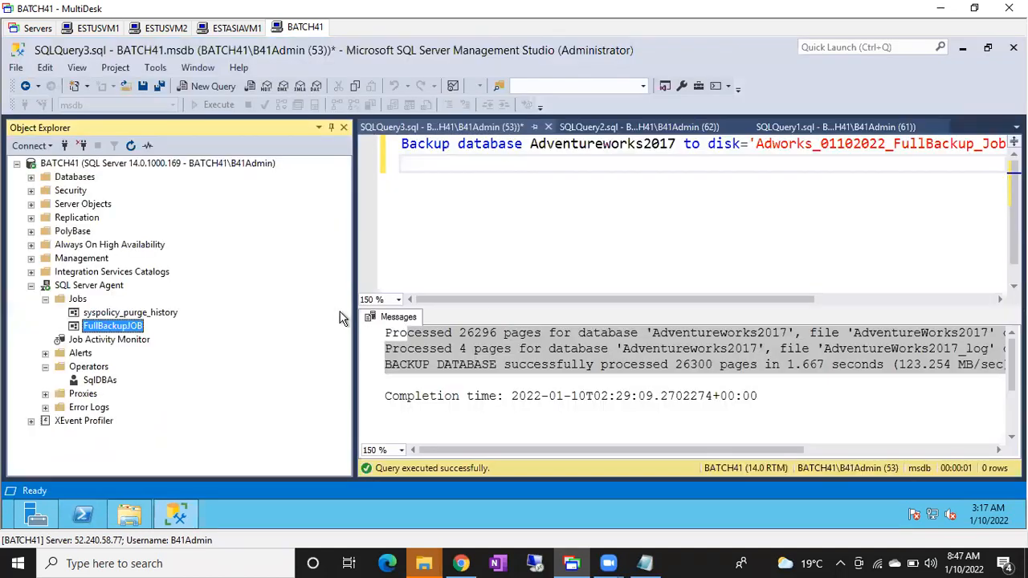
pyautogui.rightClick(117, 331)
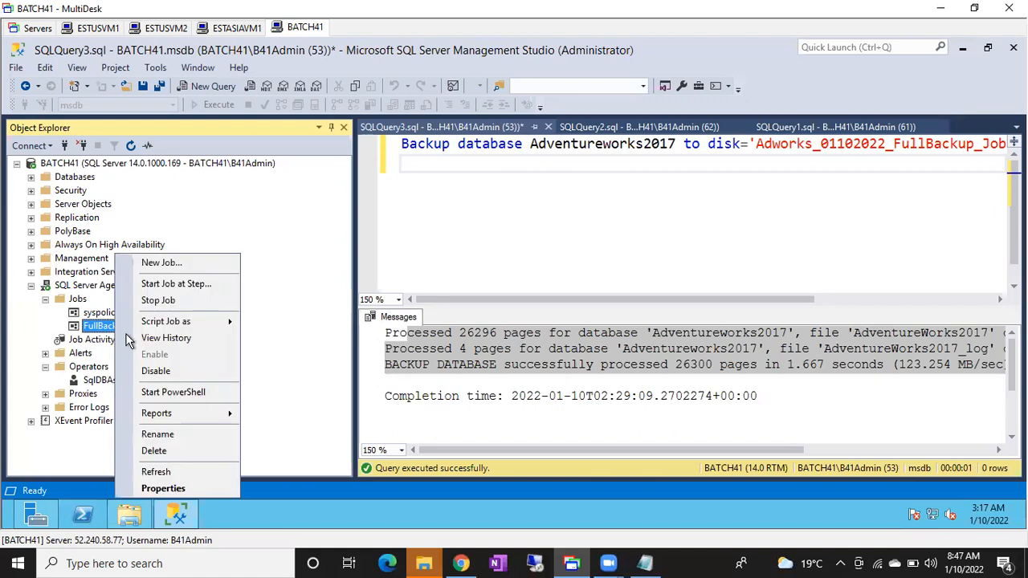
pyautogui.click(132, 336)
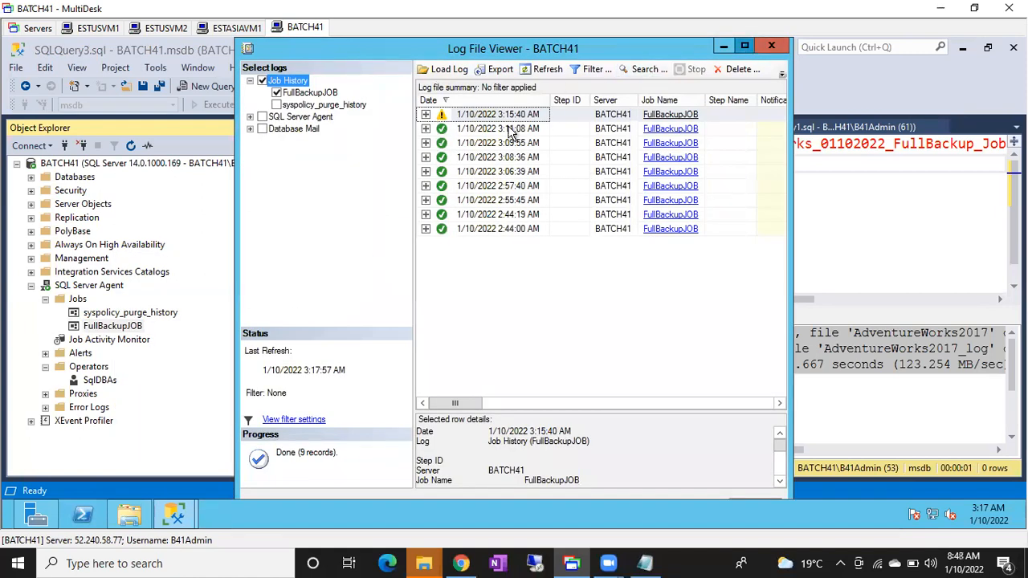
pyautogui.click(746, 47)
# Expand the 3:15:40 AM run, enlarge the row details for step 1 and examine the backup device path in its message.
pyautogui.click(187, 109)
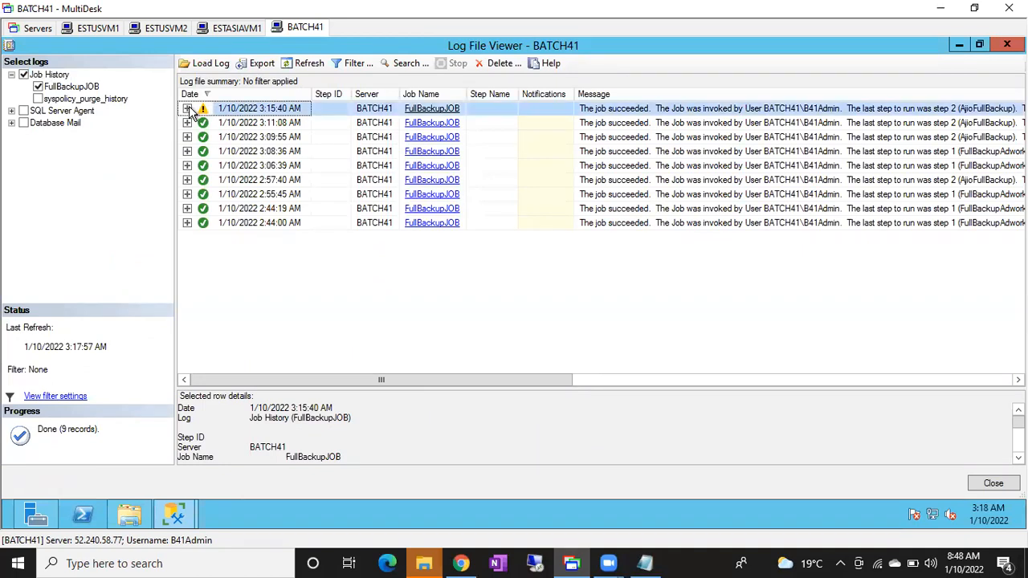
pyautogui.click(232, 138)
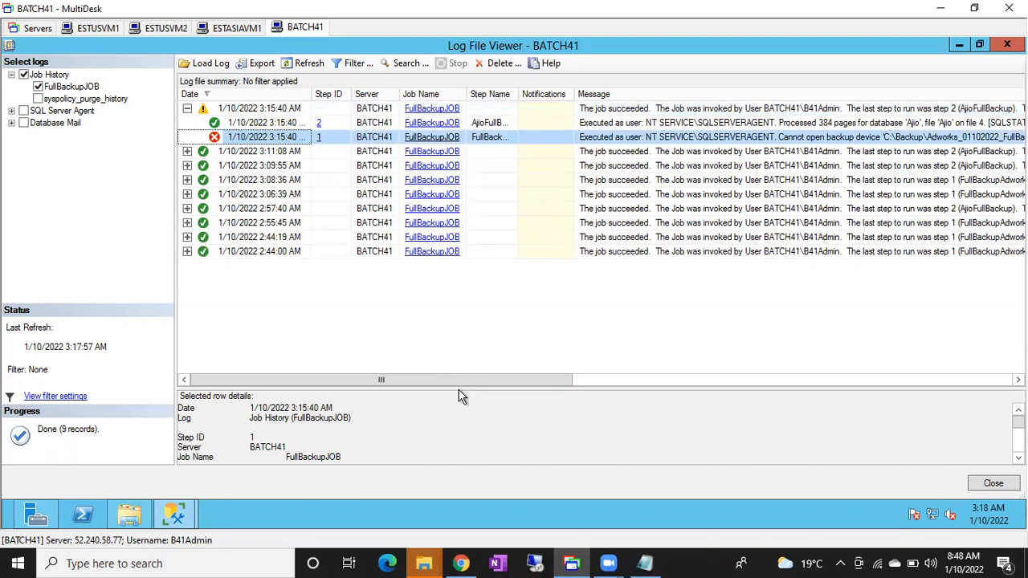
pyautogui.moveTo(461, 388); pyautogui.dragTo(456, 283)
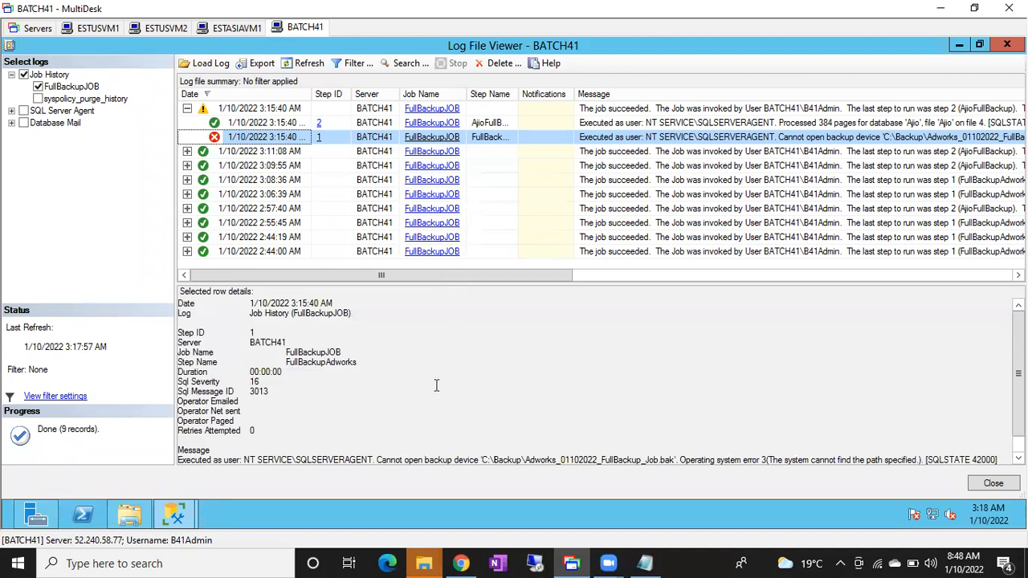
pyautogui.moveTo(369, 460); pyautogui.dragTo(542, 527)
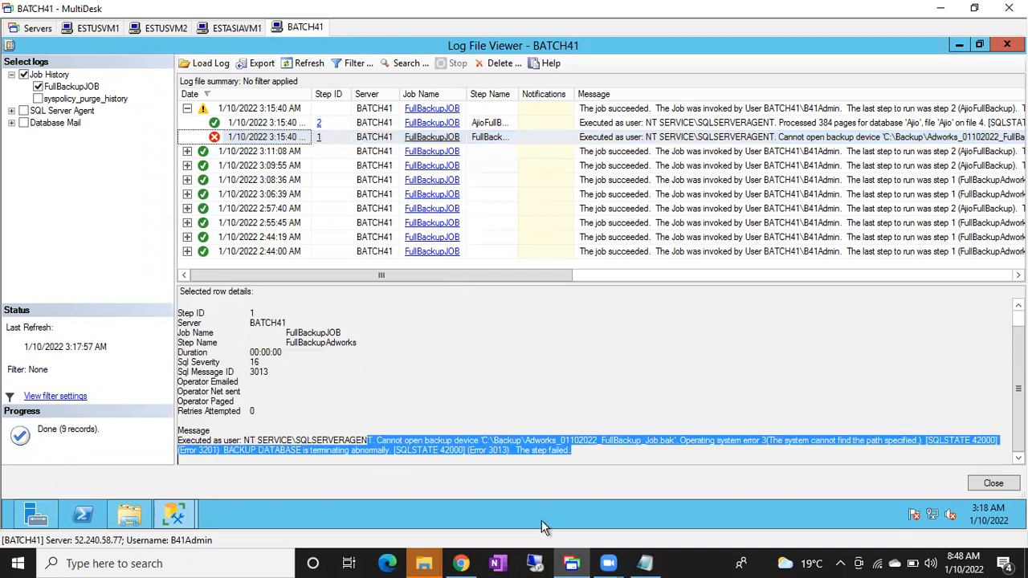
pyautogui.click(432, 442)
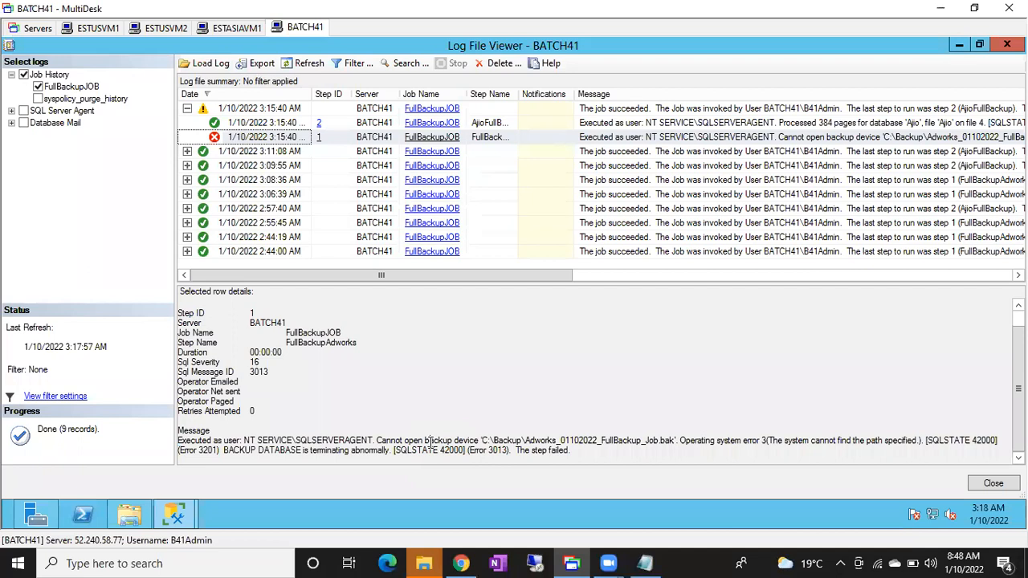
pyautogui.moveTo(499, 441); pyautogui.dragTo(515, 438)
# Switch to File Explorer, create a folder named Backup in the root of drive C and compare it with the Backups folder.
pyautogui.click(128, 514)
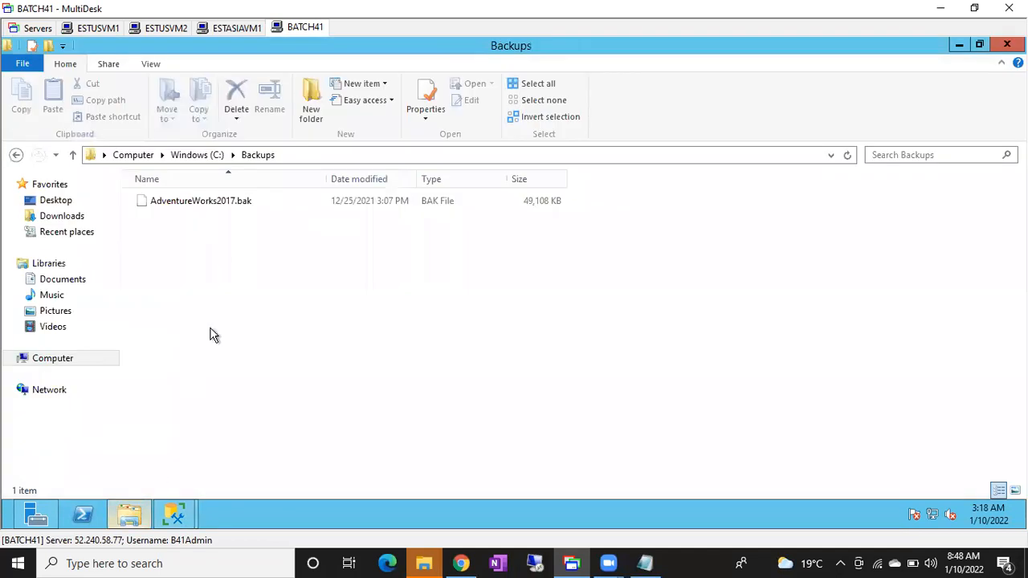
pyautogui.click(200, 160)
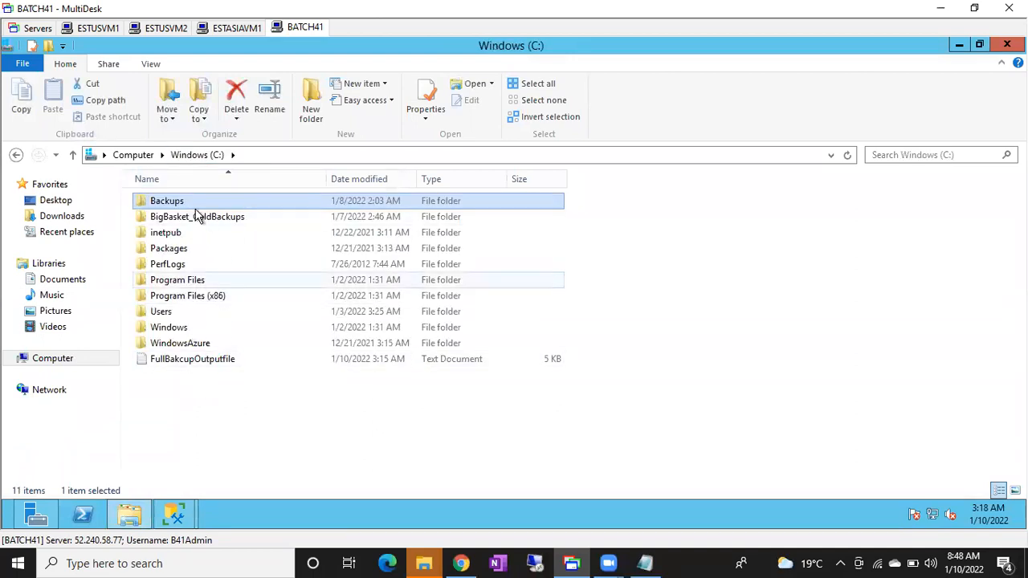
pyautogui.click(243, 393)
pyautogui.hotkey('ctrl', 'shift', 'n')
pyautogui.write('Backup')
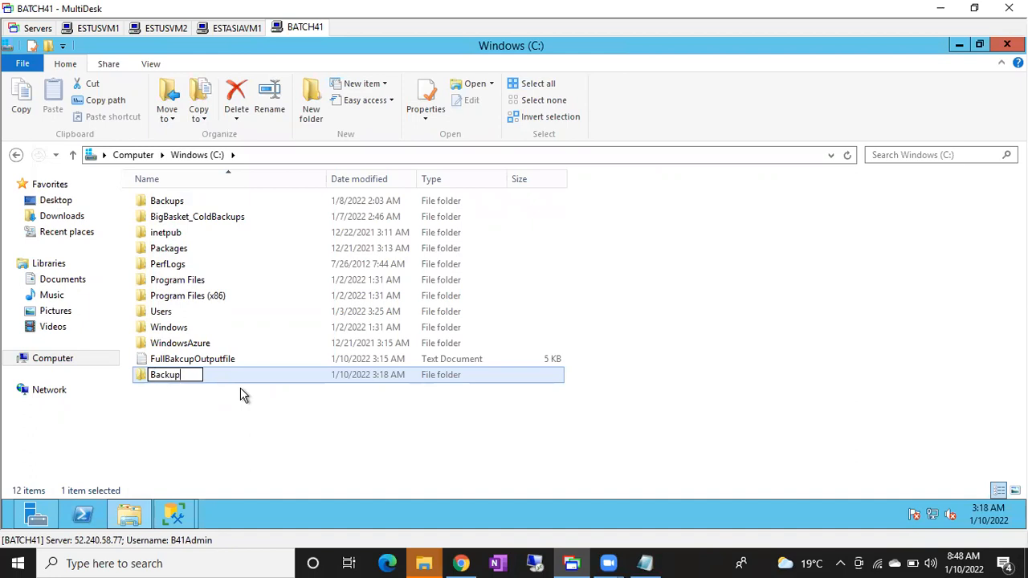
pyautogui.press('Return')
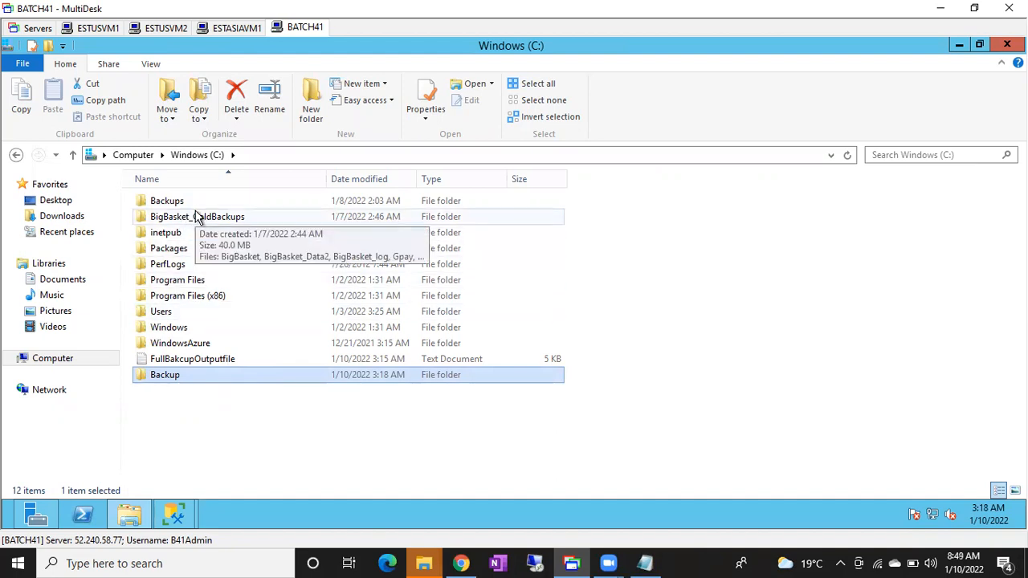
pyautogui.click(176, 203)
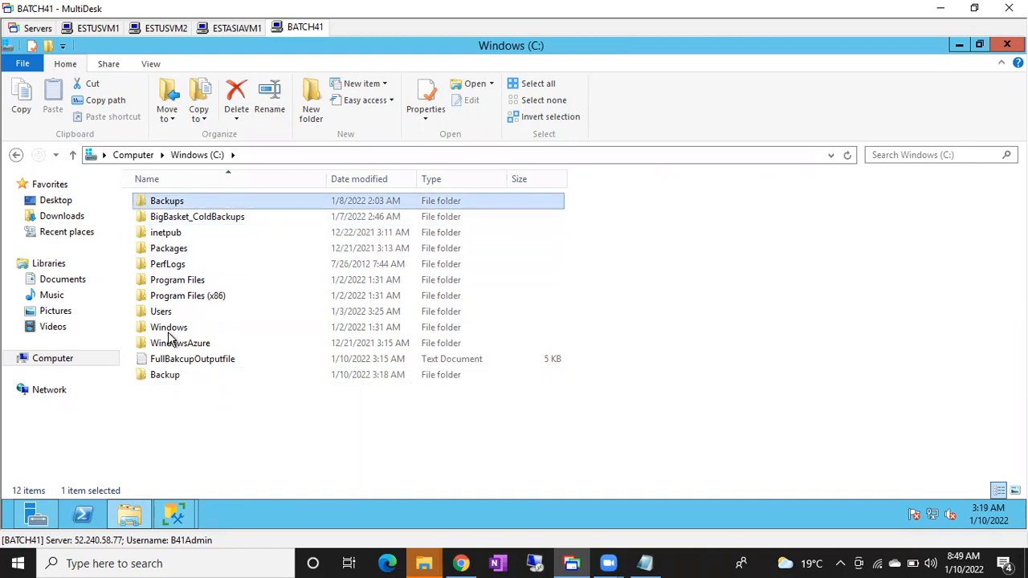
pyautogui.click(168, 377)
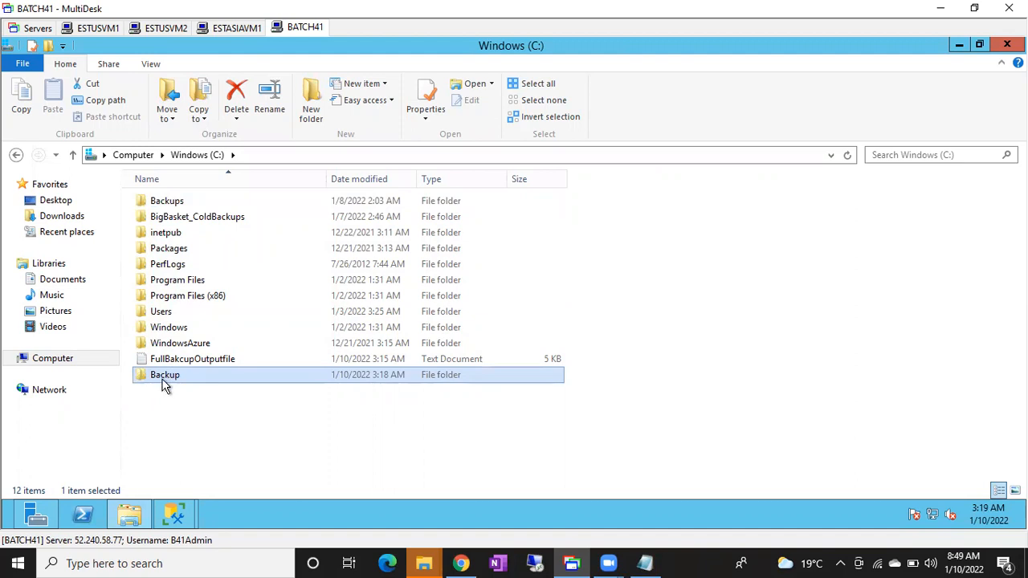
# Switch back to SQL Server Management Studio and close the Log File Viewer to return to Object Explorer.
pyautogui.click(175, 514)
pyautogui.click(287, 473)
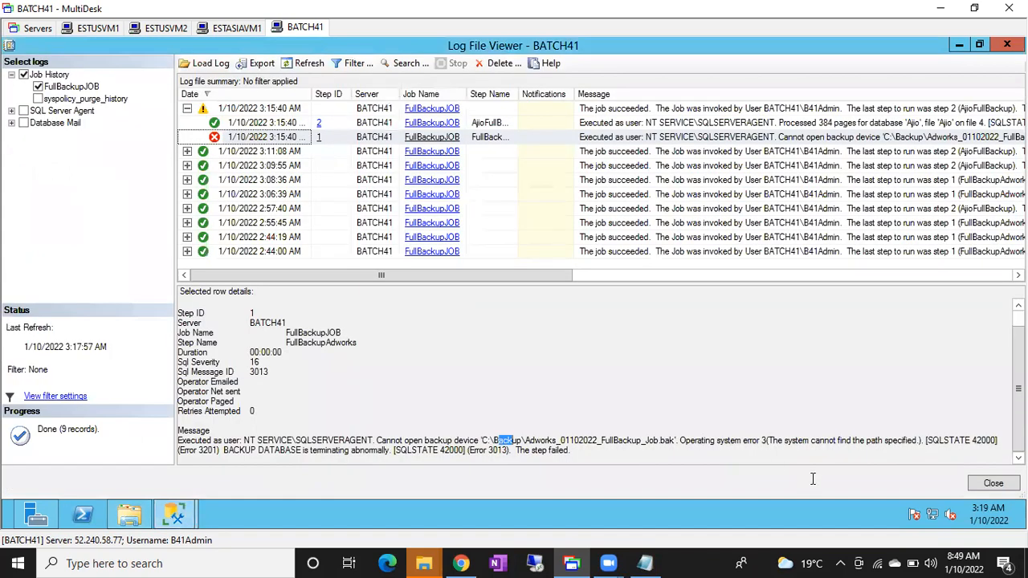
pyautogui.click(994, 486)
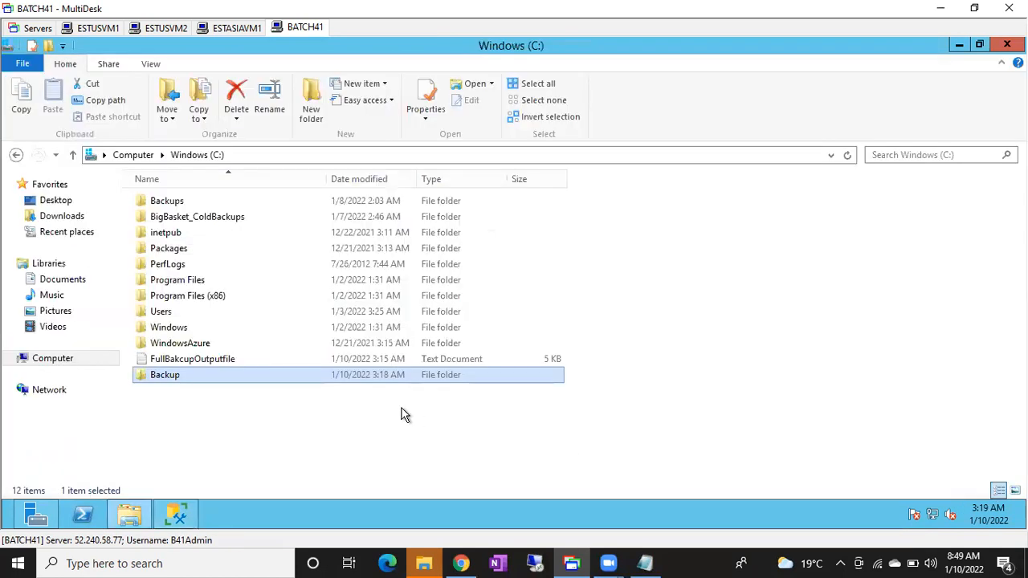
pyautogui.click(176, 516)
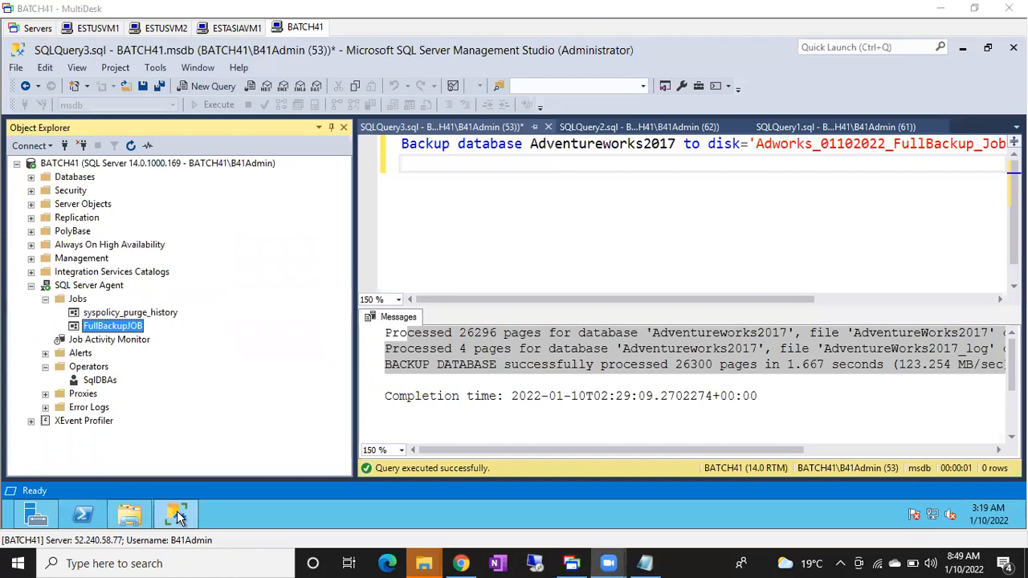
# Start FullBackupJOB from step 1 and dismiss the Start Jobs dialog after the run.
pyautogui.rightClick(122, 330)
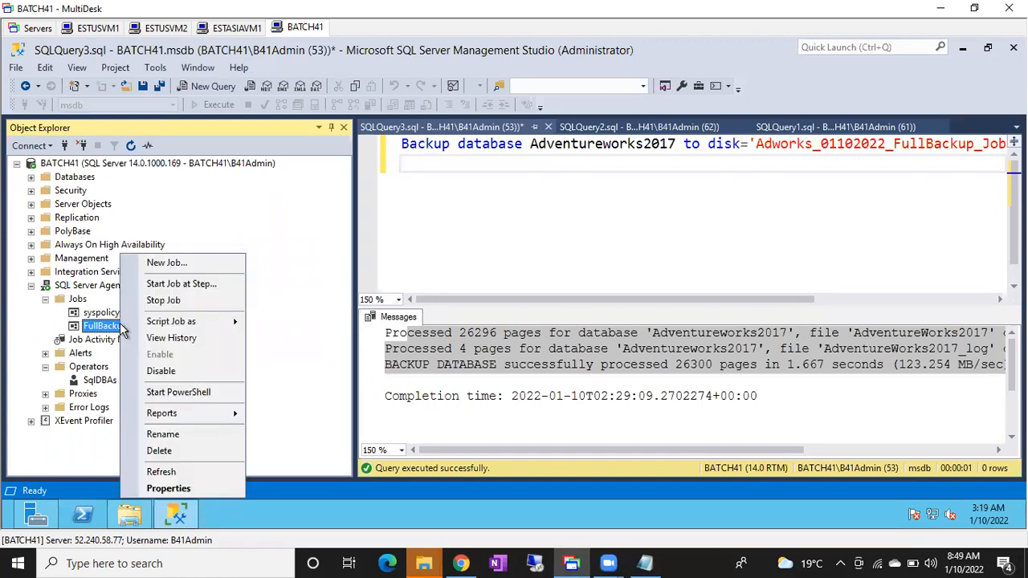
pyautogui.click(175, 287)
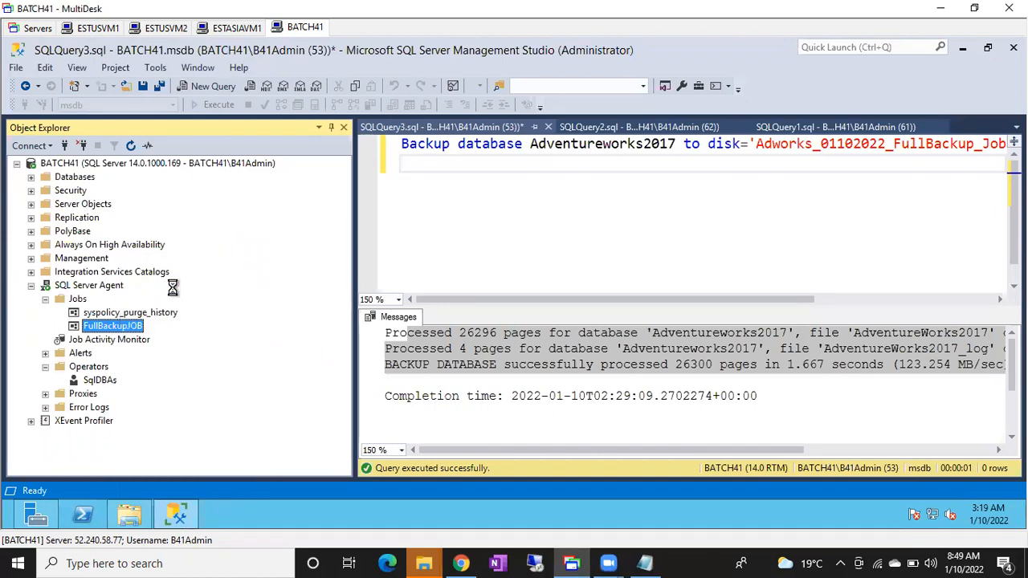
pyautogui.click(218, 300)
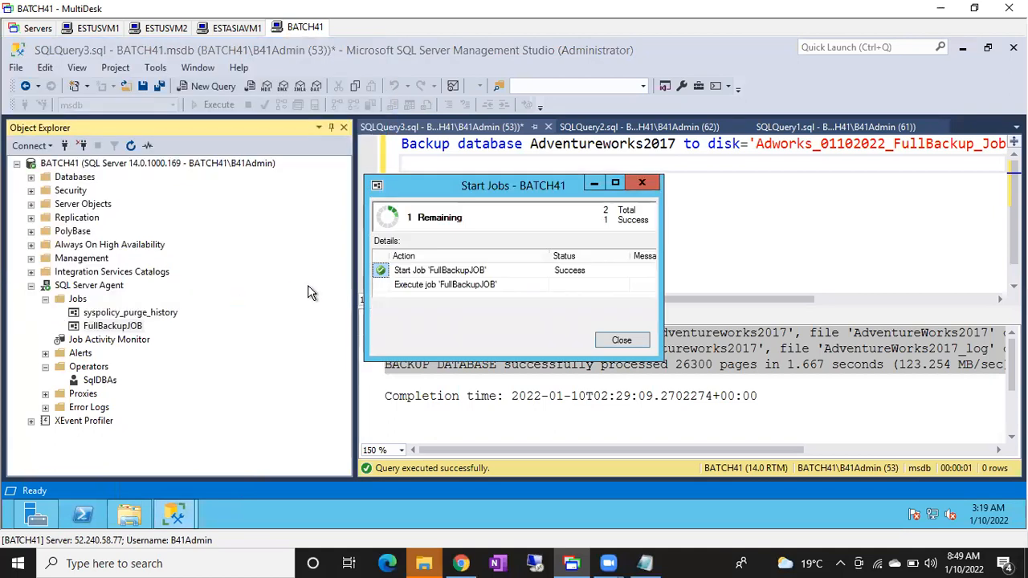
pyautogui.click(622, 340)
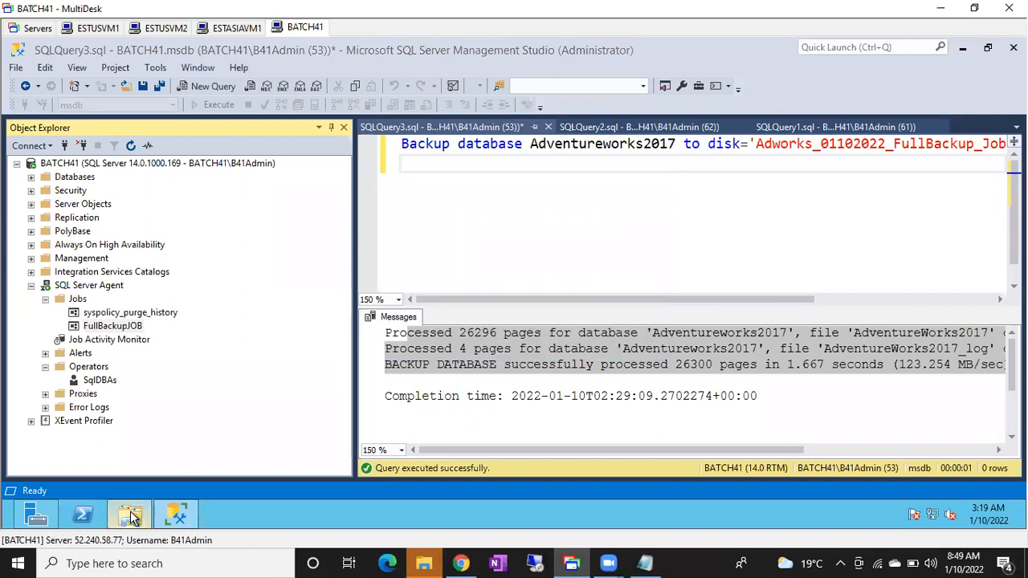
# Switch to File Explorer and check the C:\Backup folder for the job's backup file.
pyautogui.click(129, 515)
pyautogui.doubleClick(164, 375)
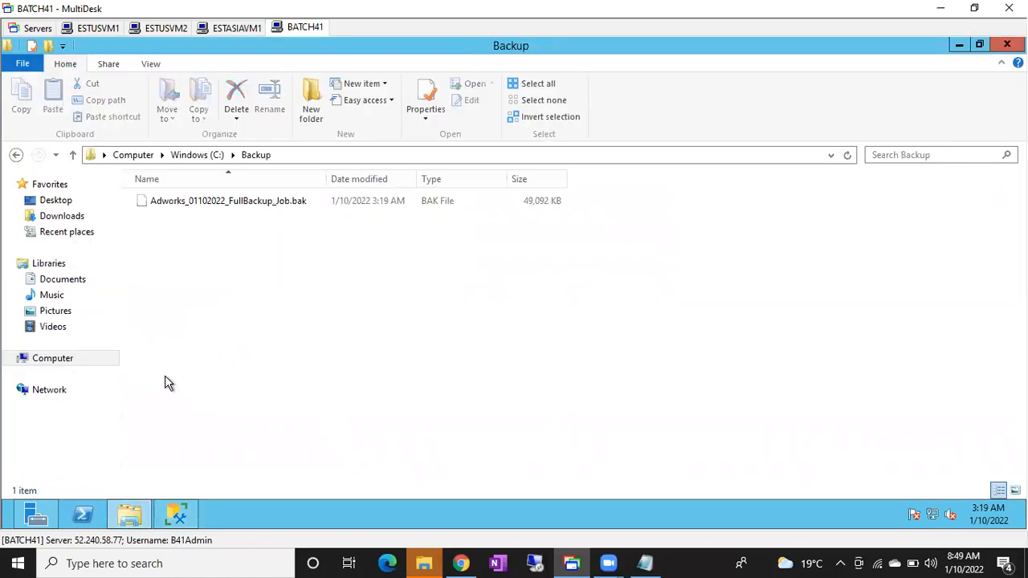
pyautogui.click(224, 202)
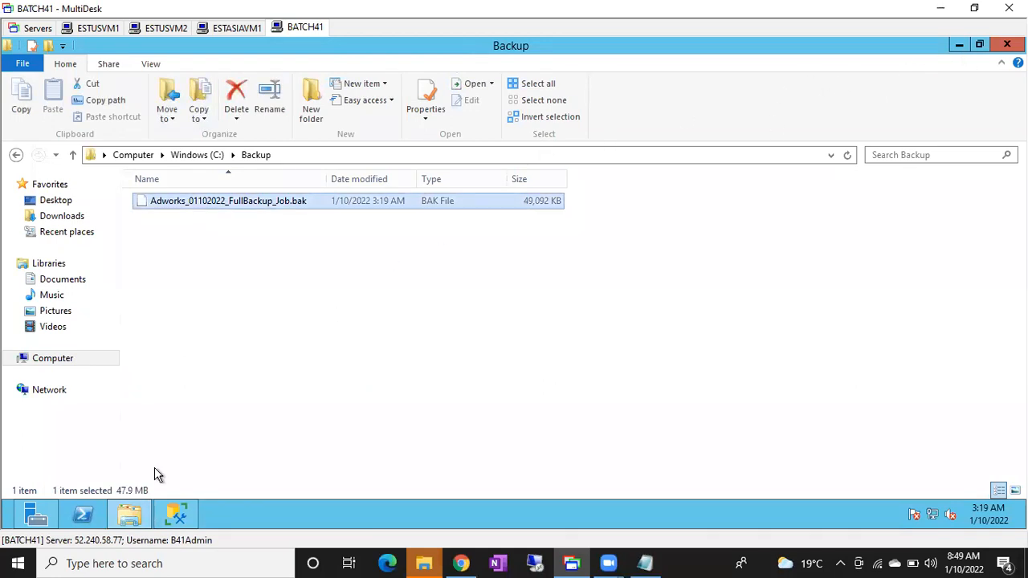
# Switch back to SQL Server Management Studio, review the steps of the 3:19:25 AM run in FullBackupJOB's history, and close the viewer.
pyautogui.click(176, 514)
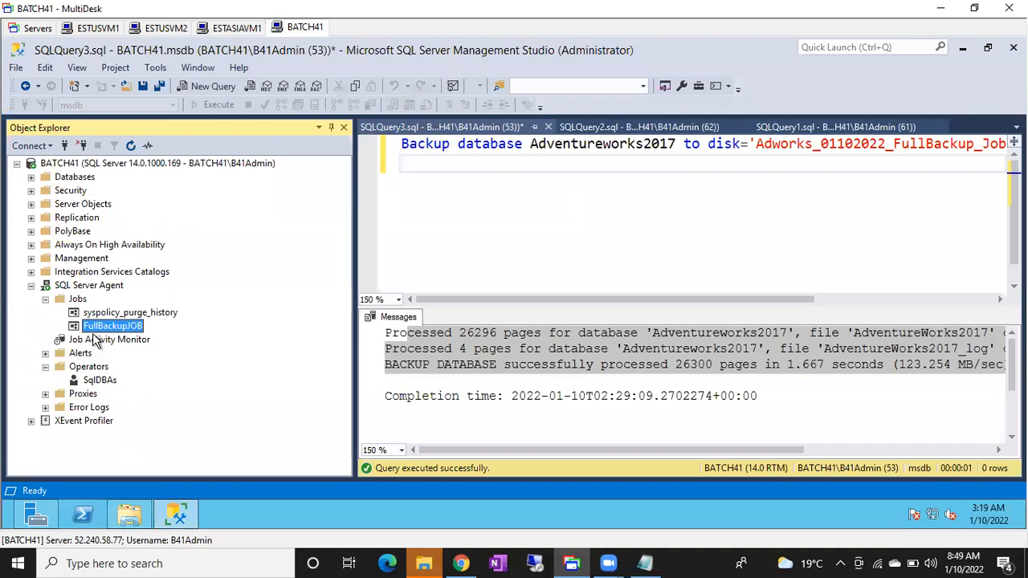
pyautogui.rightClick(93, 333)
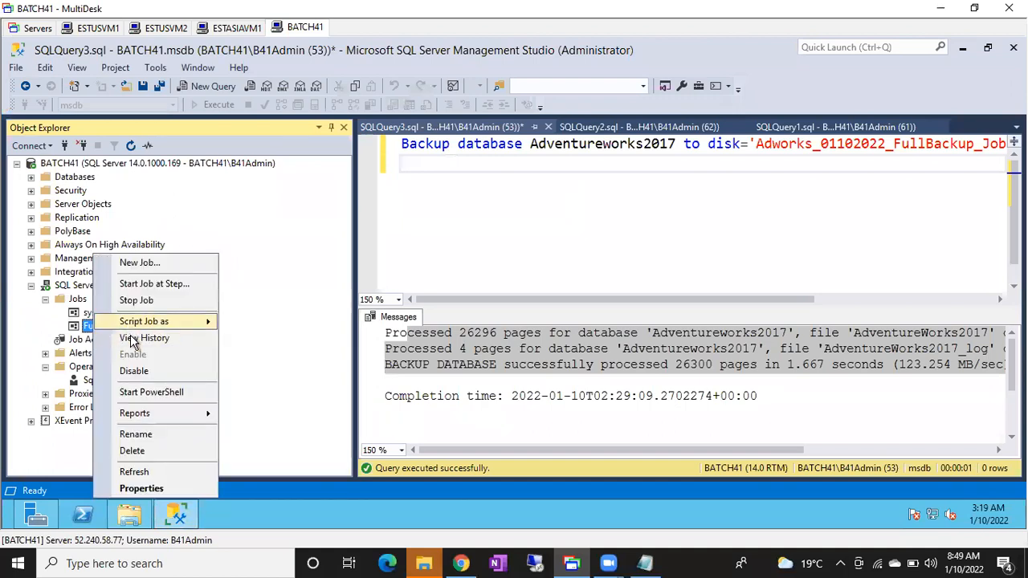
pyautogui.press('Escape')
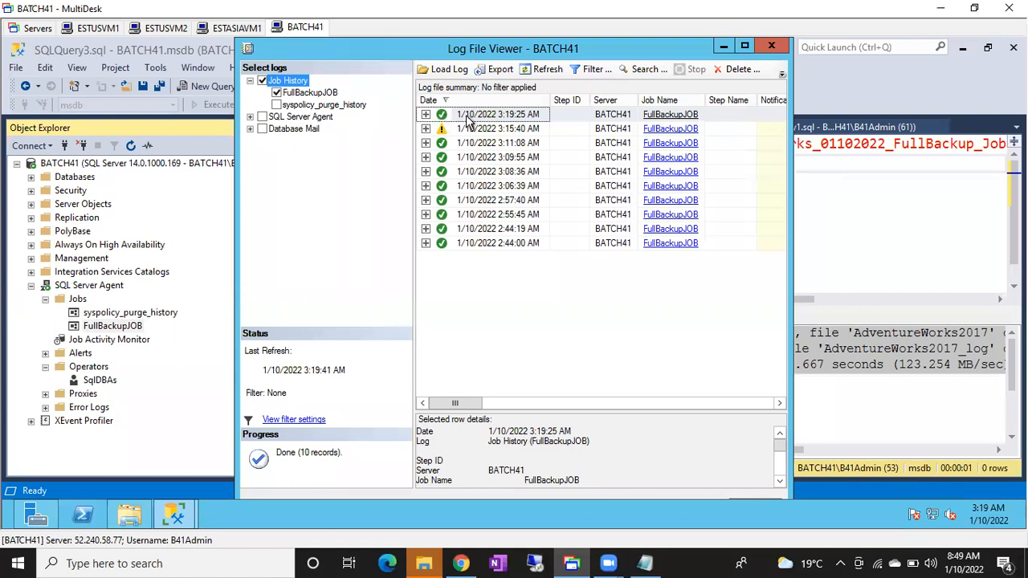
pyautogui.click(745, 48)
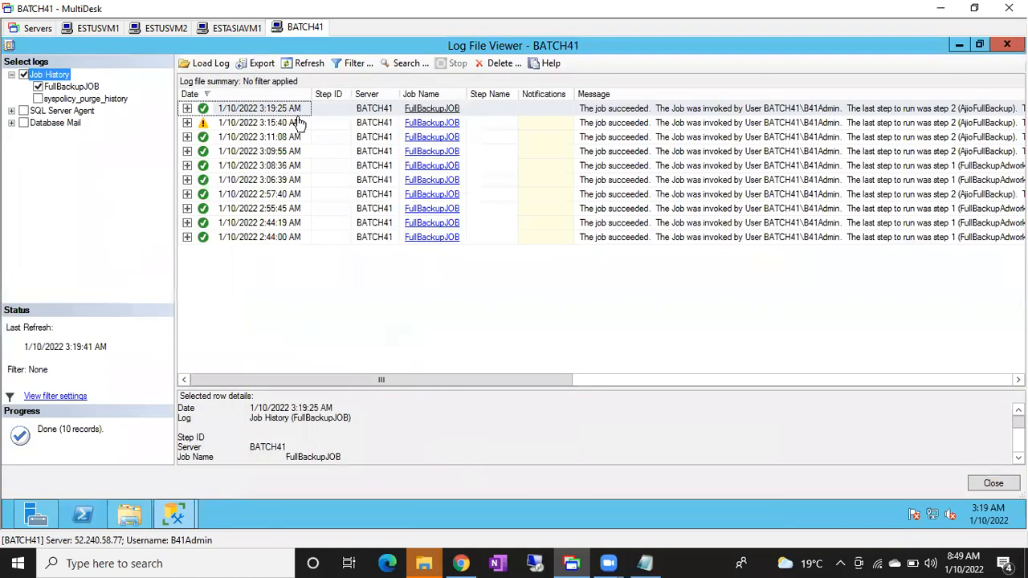
pyautogui.click(187, 108)
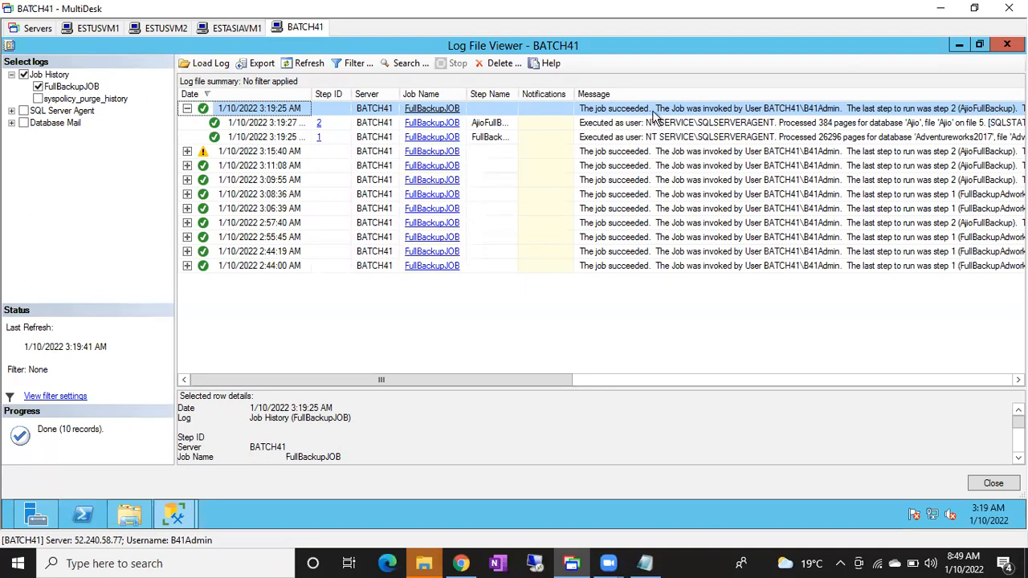
pyautogui.click(1007, 44)
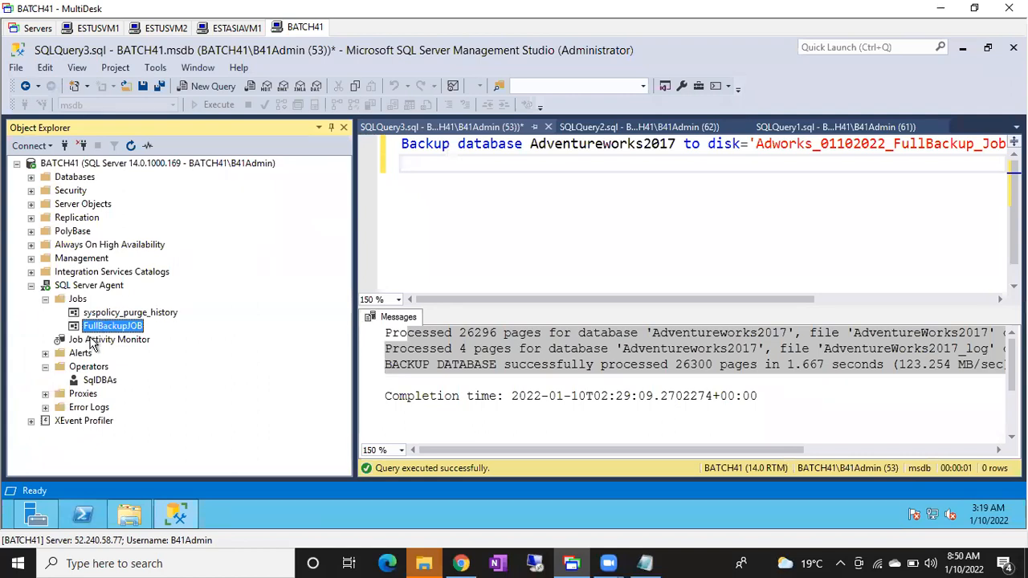
# Open the Job Activity Monitor in a maximized window and review the status of all agent jobs.
pyautogui.doubleClick(94, 339)
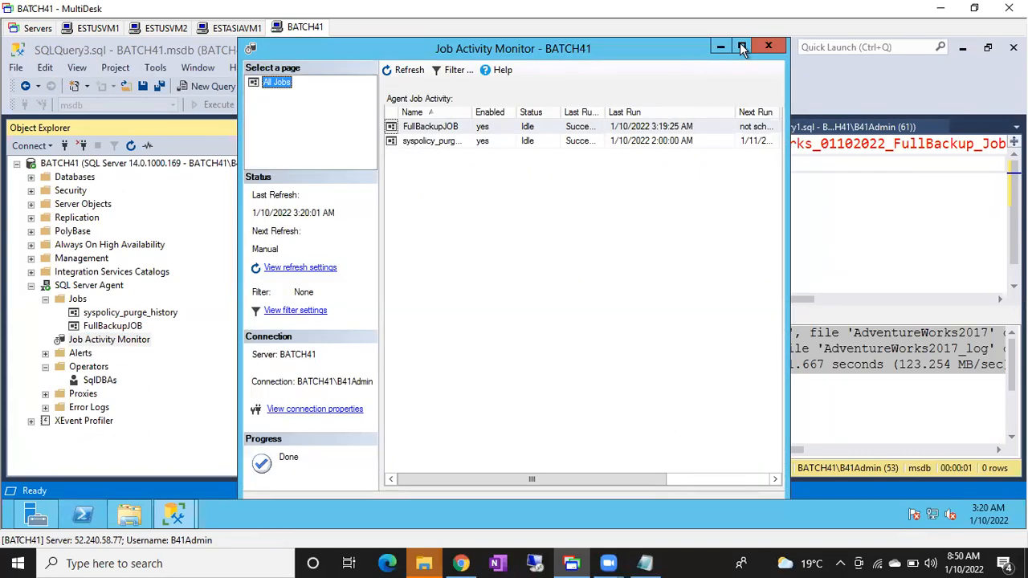
pyautogui.click(743, 46)
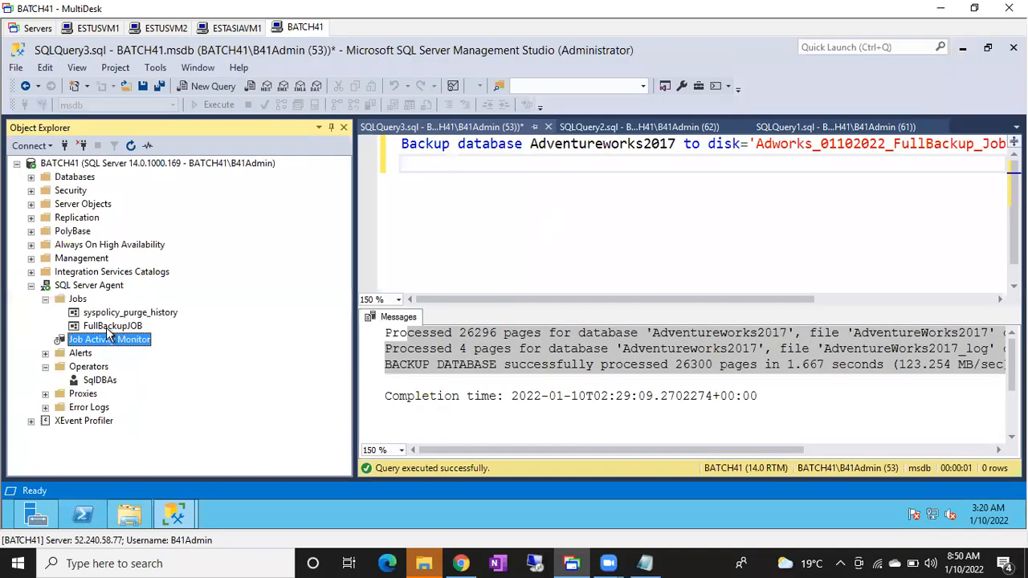
# Disable FullBackupJOB and dismiss the Disable Jobs dialog.
pyautogui.click(111, 326)
pyautogui.rightClick(111, 331)
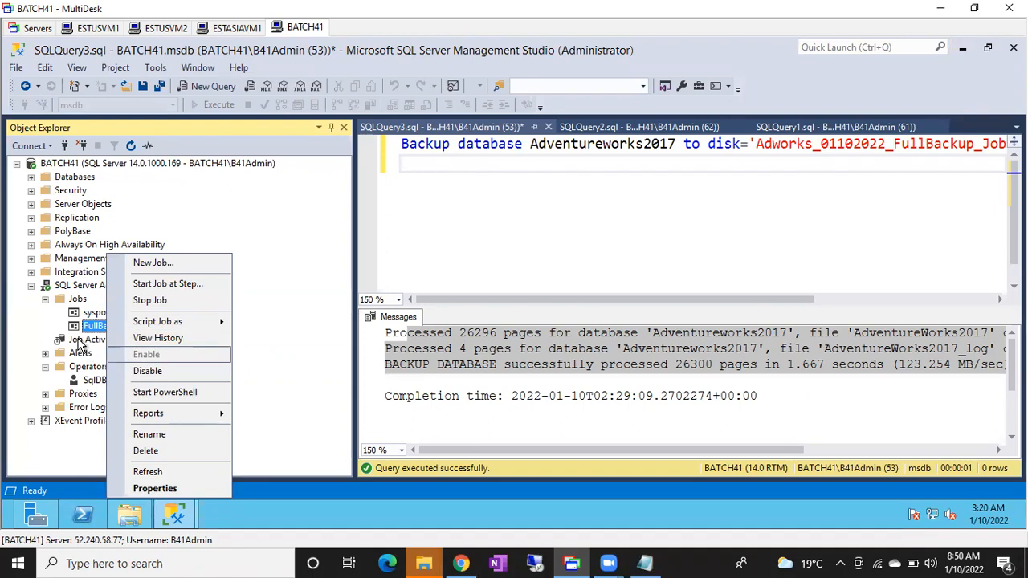
pyautogui.click(141, 371)
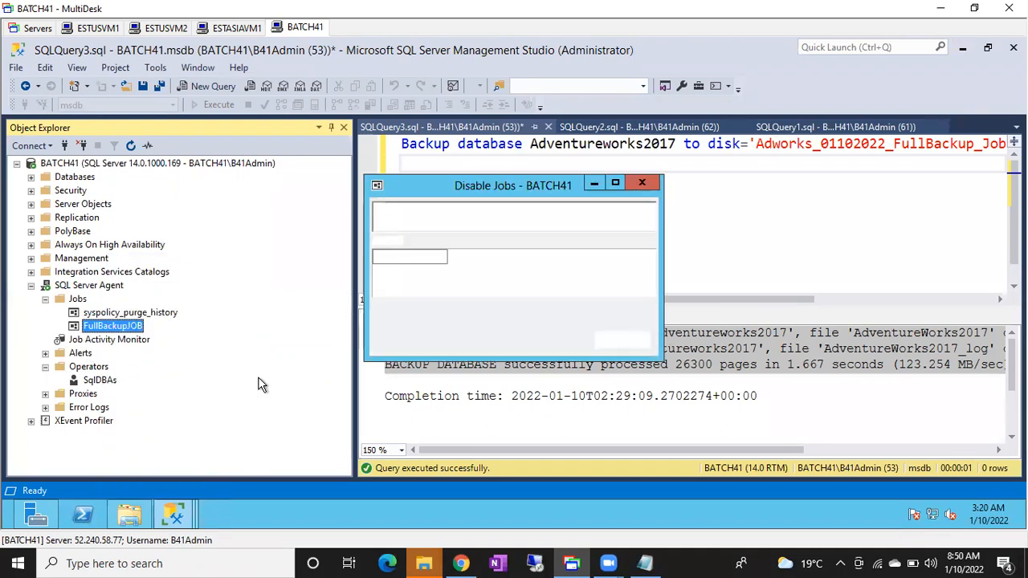
pyautogui.click(616, 341)
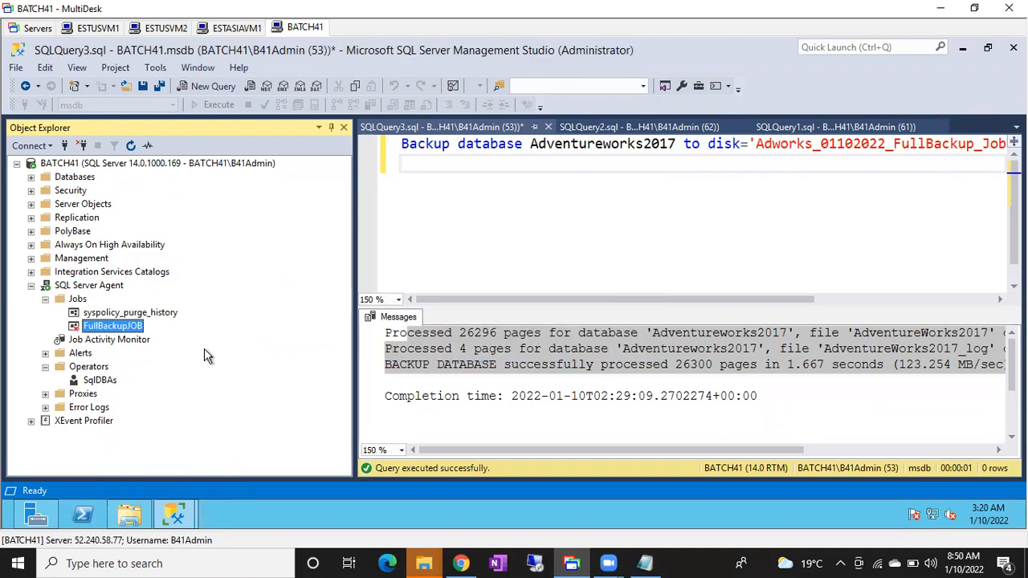
# Close the outdated Job Activity Monitor and reopen it in a maximized window to check FullBackupJOB's enabled status.
pyautogui.doubleClick(115, 341)
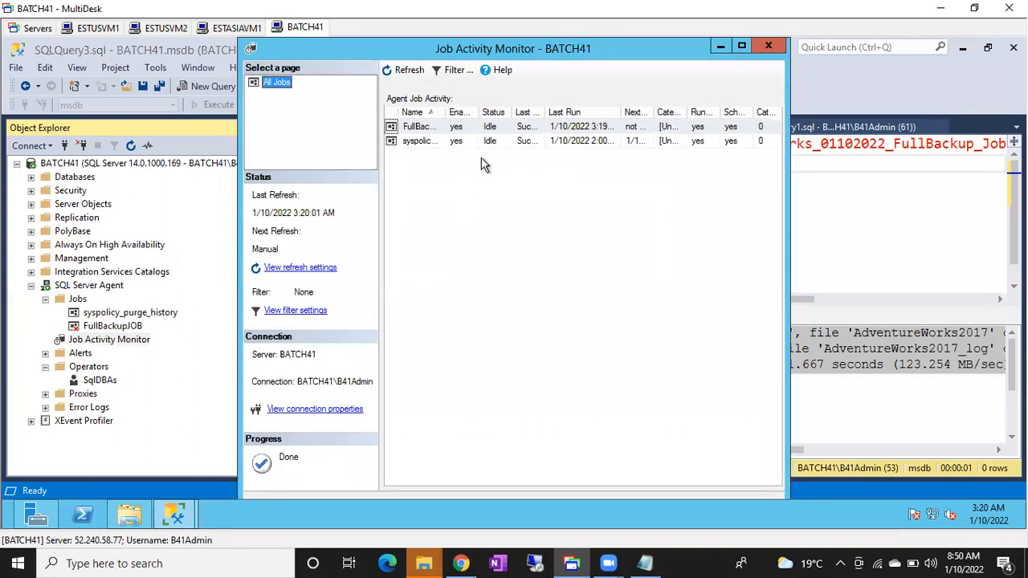
pyautogui.click(770, 47)
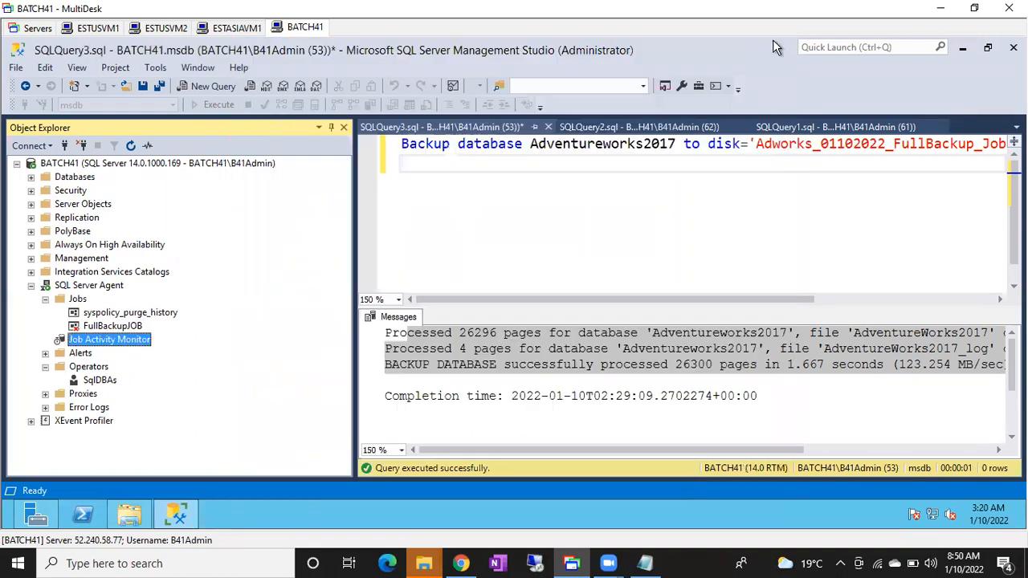
pyautogui.doubleClick(98, 340)
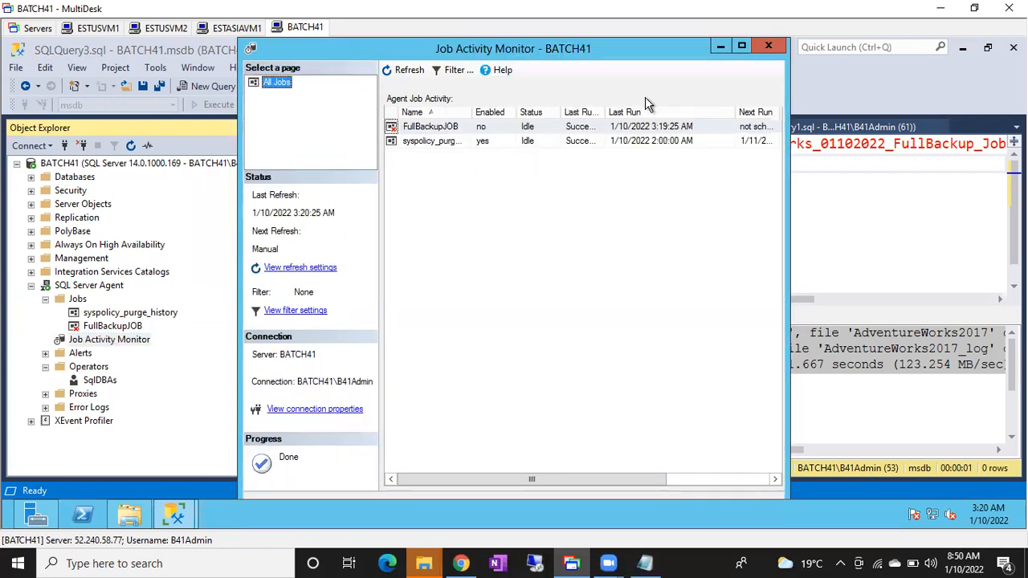
pyautogui.click(743, 48)
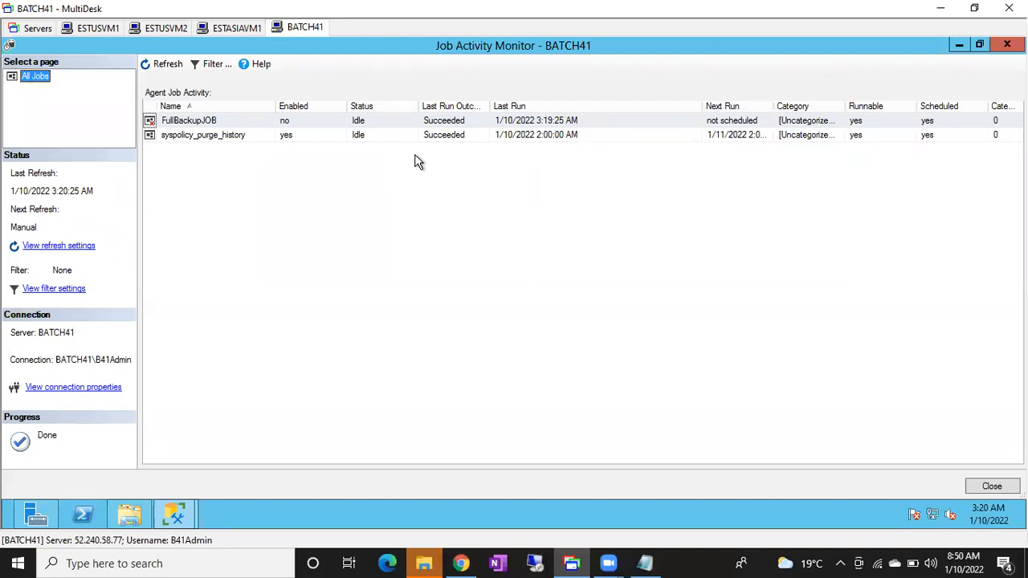
# Enable FullBackupJOB from within the Job Activity Monitor and minimize the monitor window.
pyautogui.rightClick(176, 127)
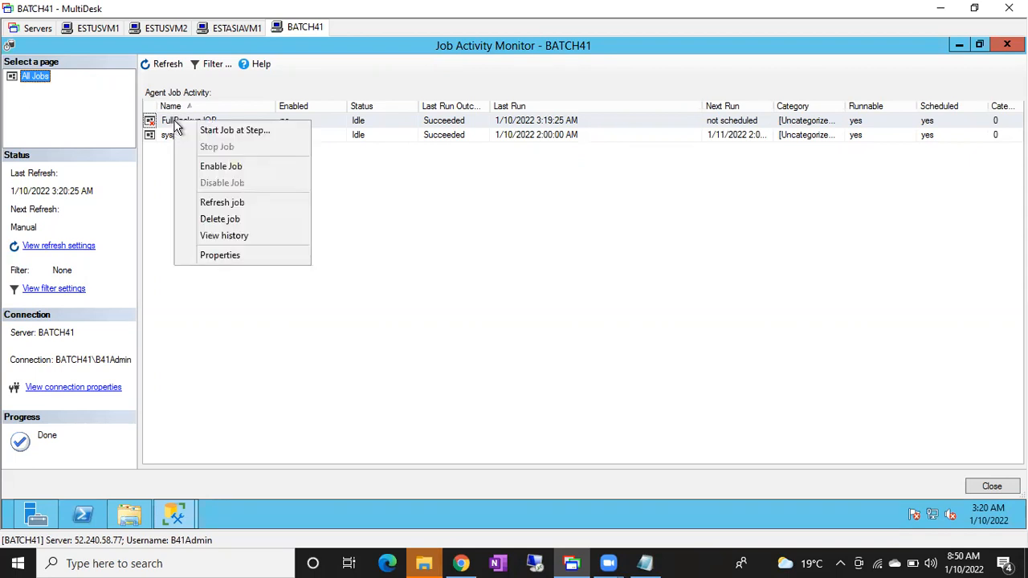
pyautogui.click(222, 167)
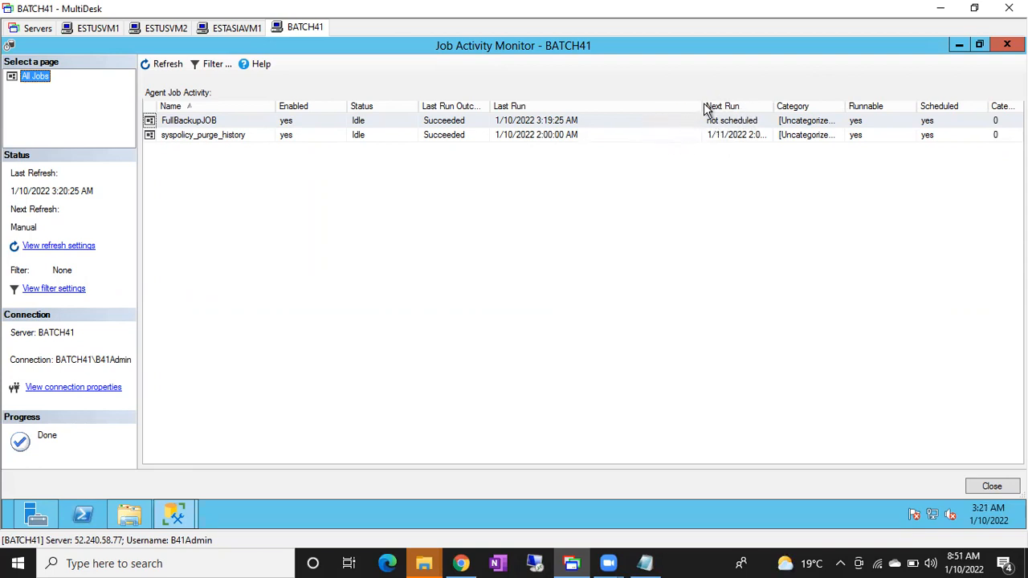
pyautogui.click(957, 46)
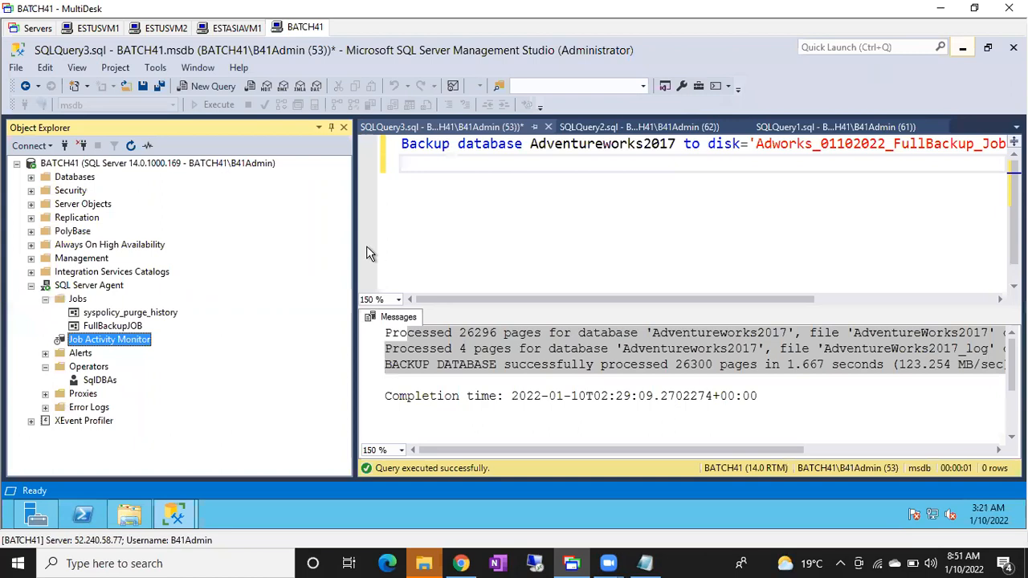
# Enable the weekly schedule attached to FullBackupJOB and save both the schedule and the job properties.
pyautogui.doubleClick(118, 327)
pyautogui.click(290, 106)
pyautogui.click(488, 138)
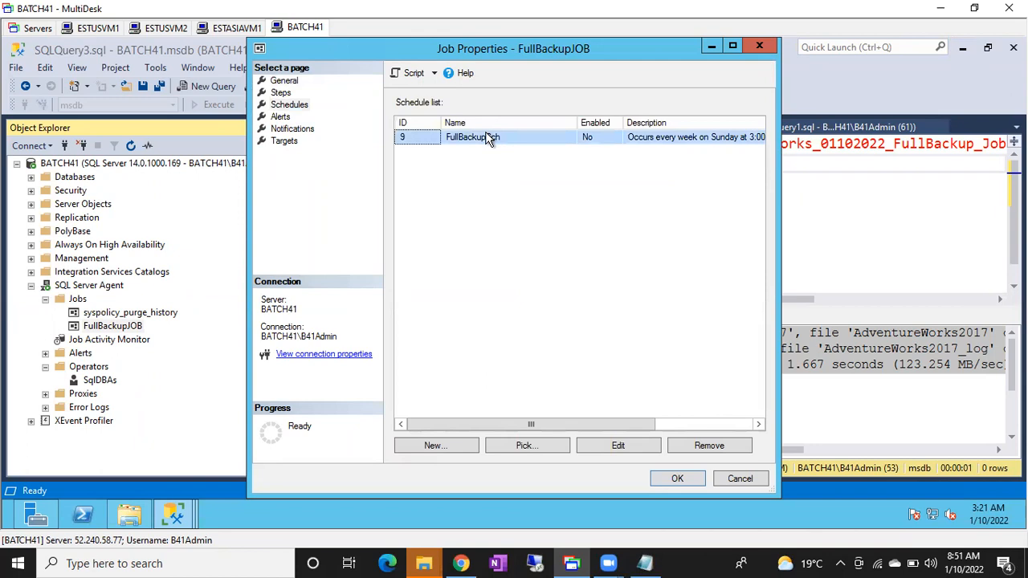
pyautogui.doubleClick(487, 138)
pyautogui.click(639, 100)
pyautogui.click(590, 480)
pyautogui.click(678, 479)
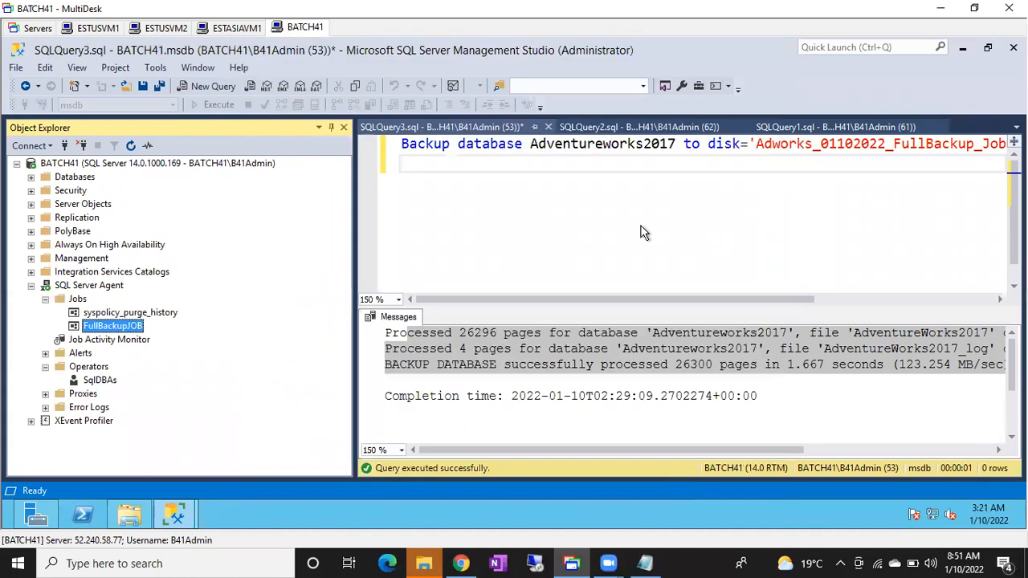
# Return to the Job Activity Monitor and refresh it to check FullBackupJOB's next run.
pyautogui.click(187, 524)
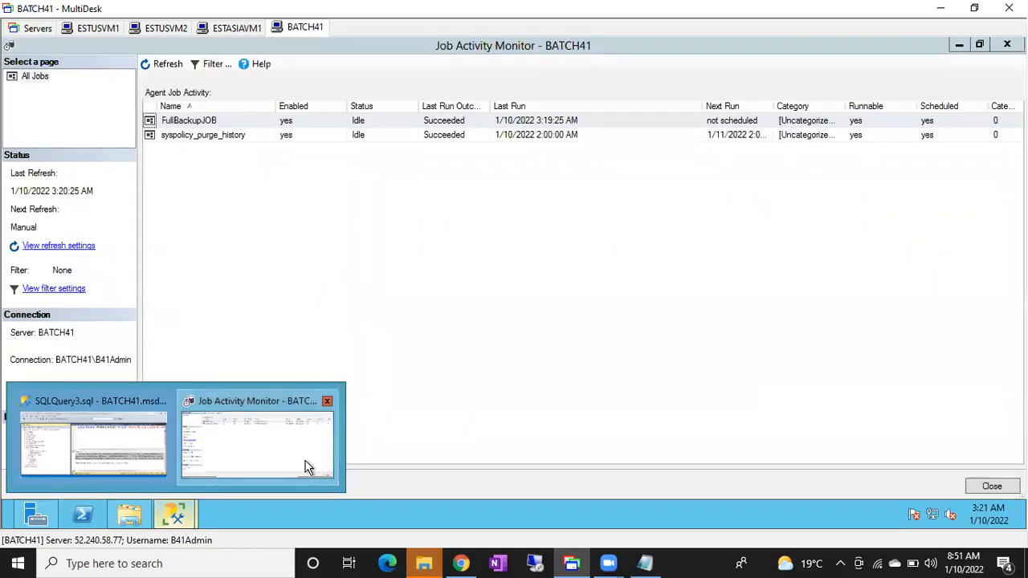
pyautogui.click(305, 466)
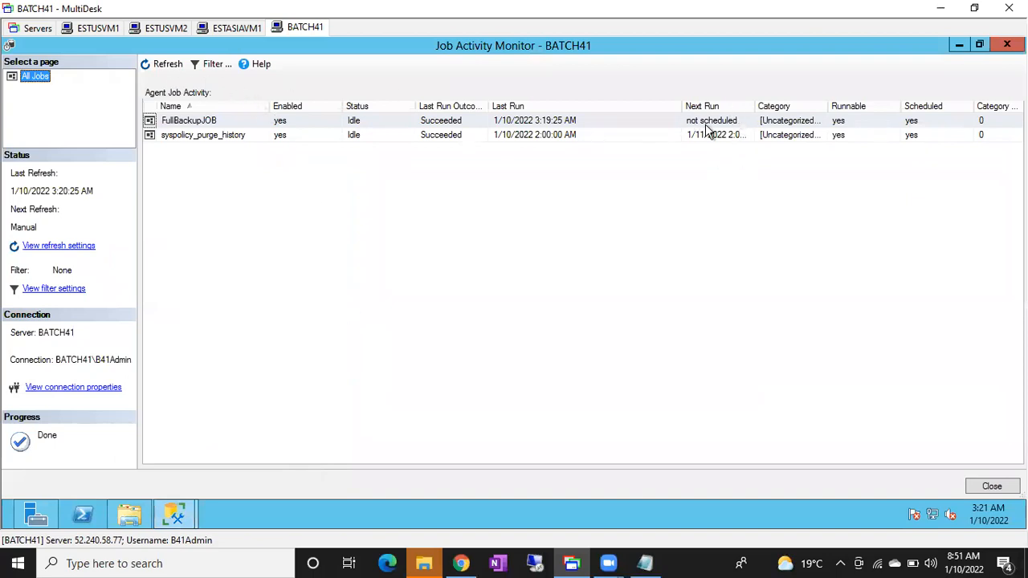
pyautogui.click(165, 64)
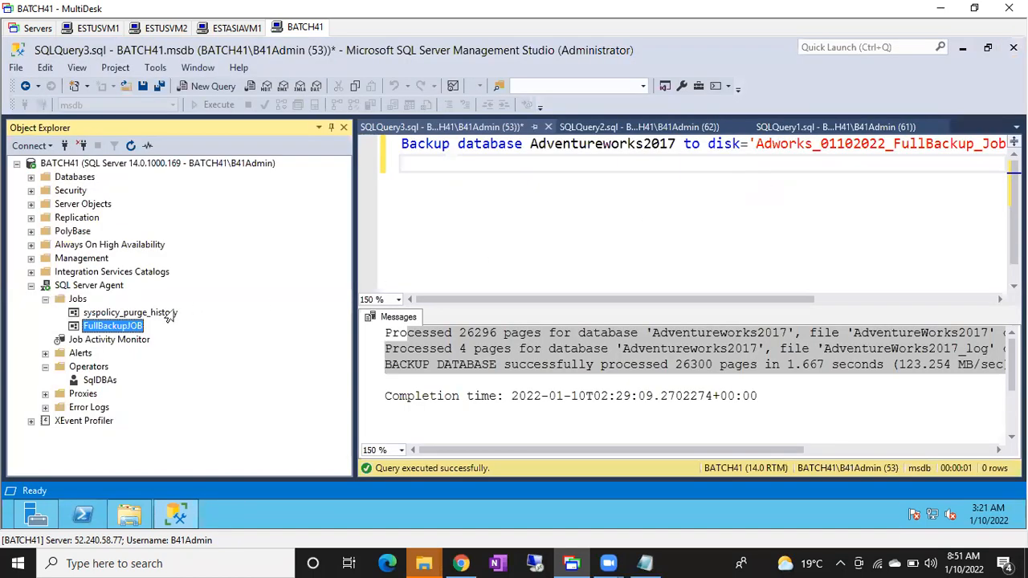
# Review FullBackupJOB's history in a maximized viewer, including the steps of the 3:15:40 AM run and the run durations, and close the viewer.
pyautogui.rightClick(99, 335)
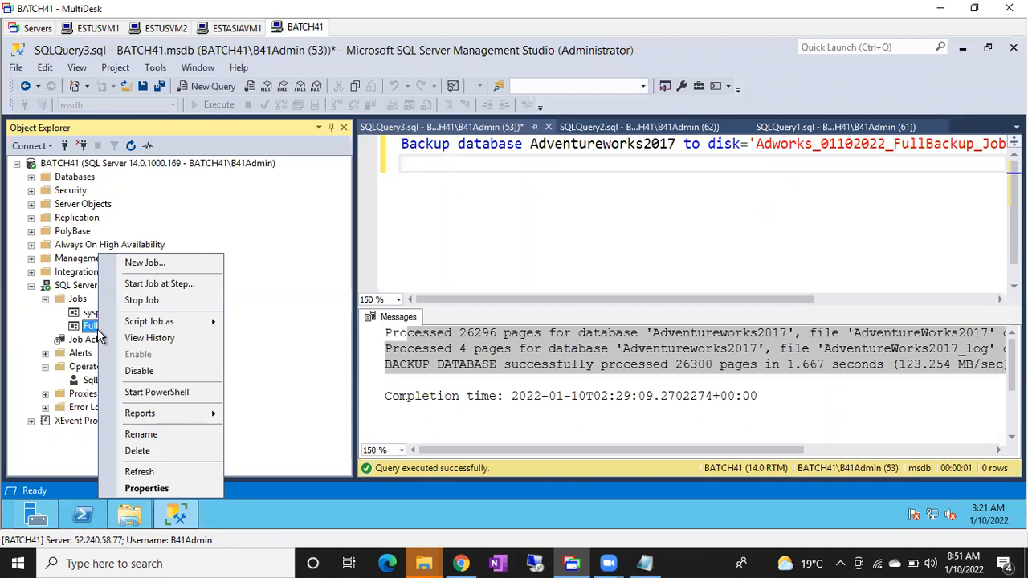
pyautogui.click(142, 339)
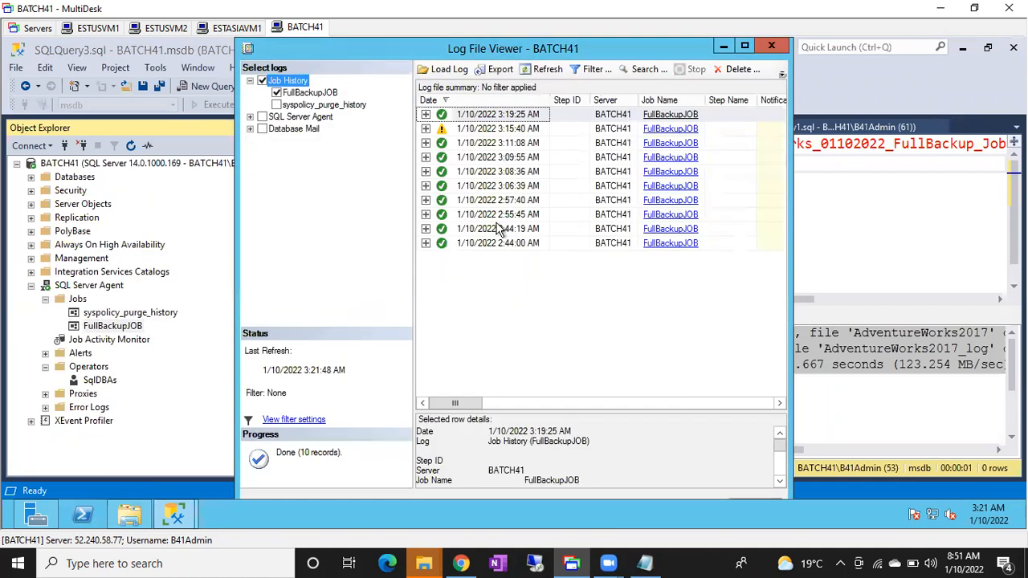
pyautogui.click(744, 48)
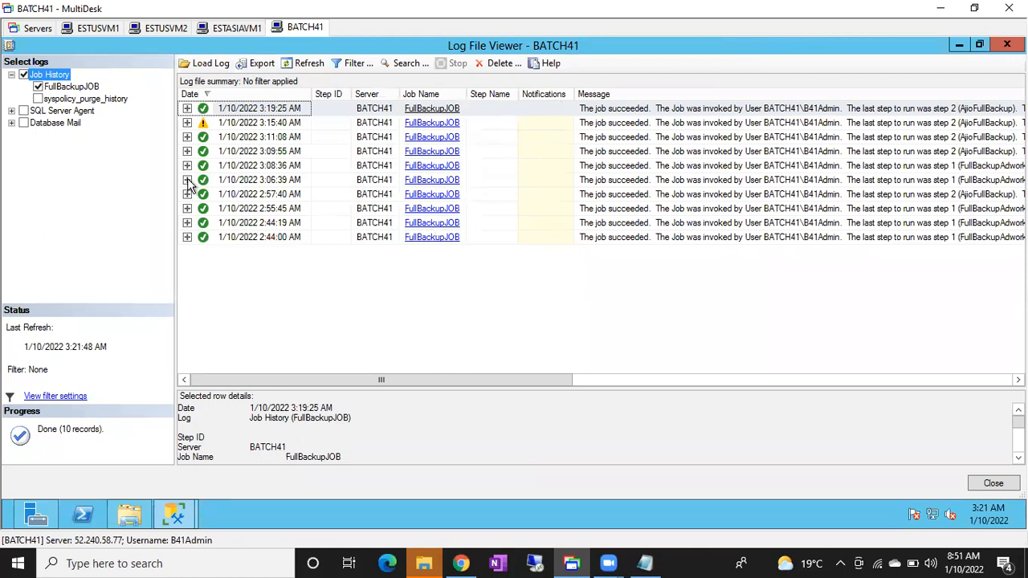
pyautogui.click(188, 123)
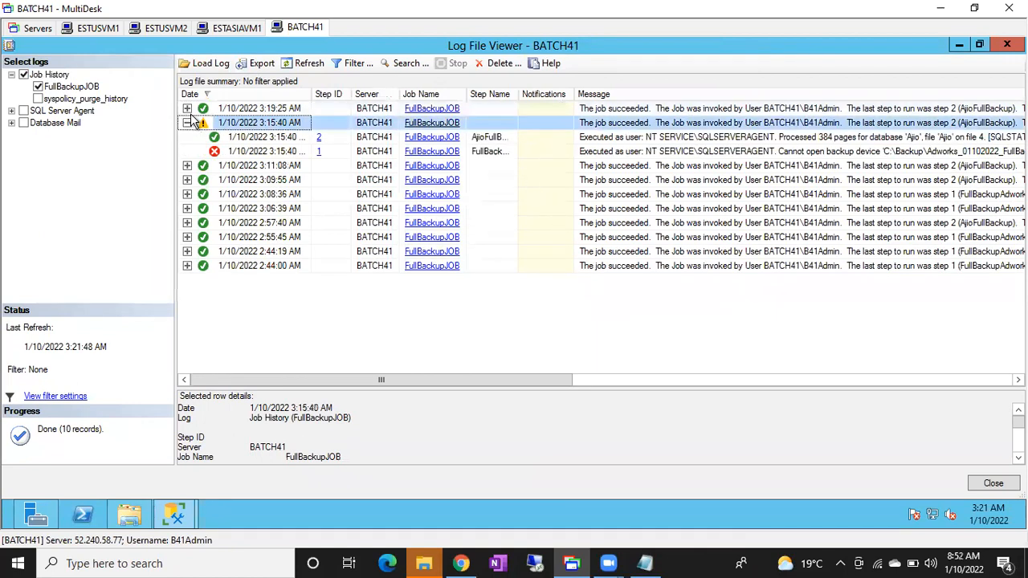
pyautogui.moveTo(518, 91); pyautogui.dragTo(548, 91)
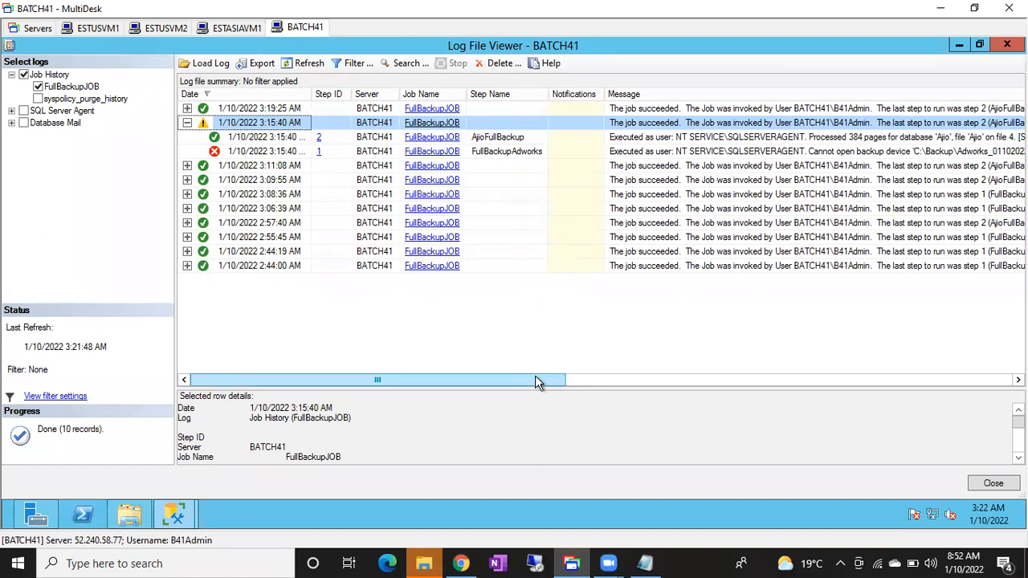
pyautogui.moveTo(539, 383); pyautogui.dragTo(608, 380)
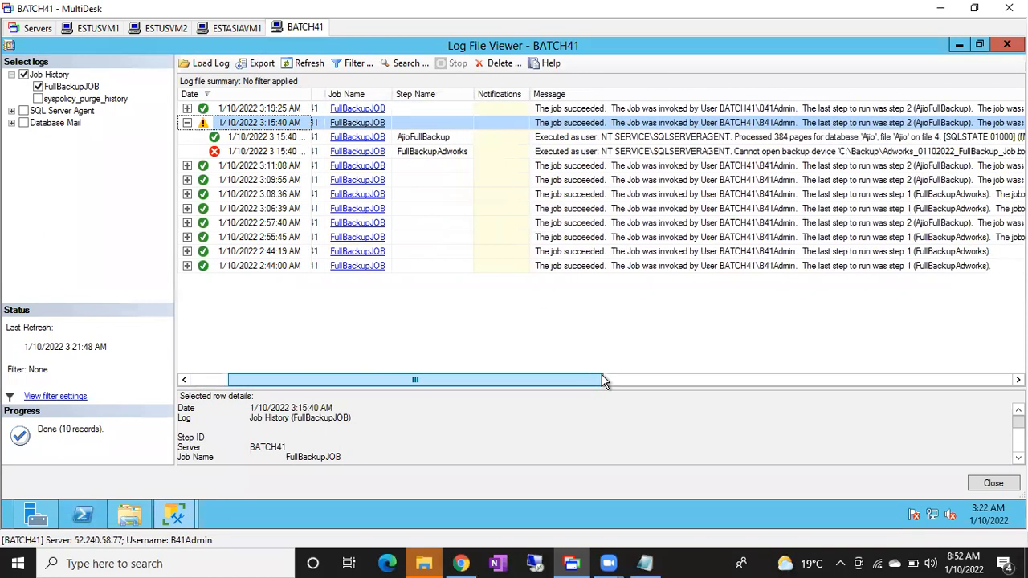
pyautogui.click(186, 125)
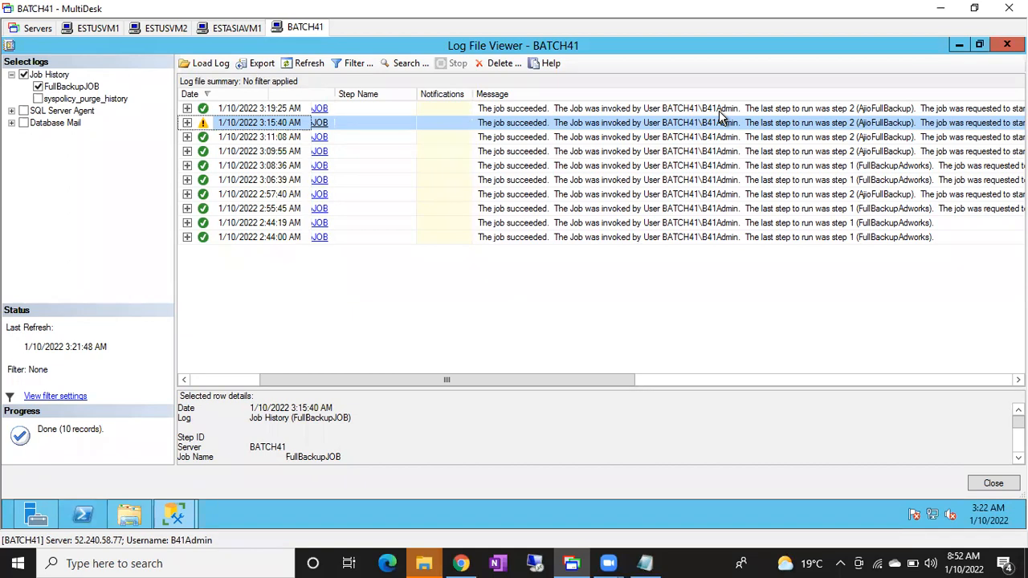
pyautogui.moveTo(652, 390); pyautogui.dragTo(859, 392)
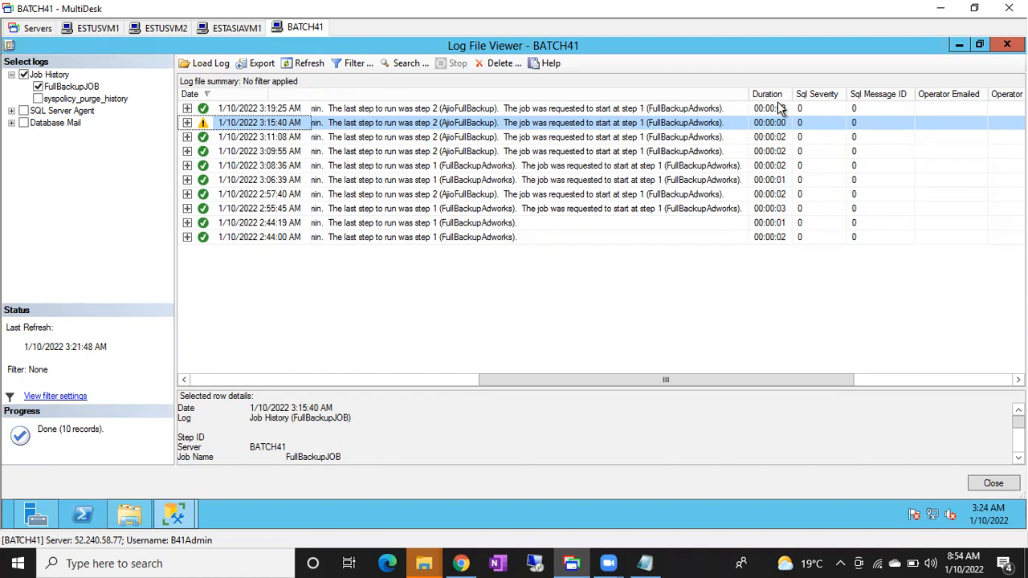
pyautogui.click(993, 484)
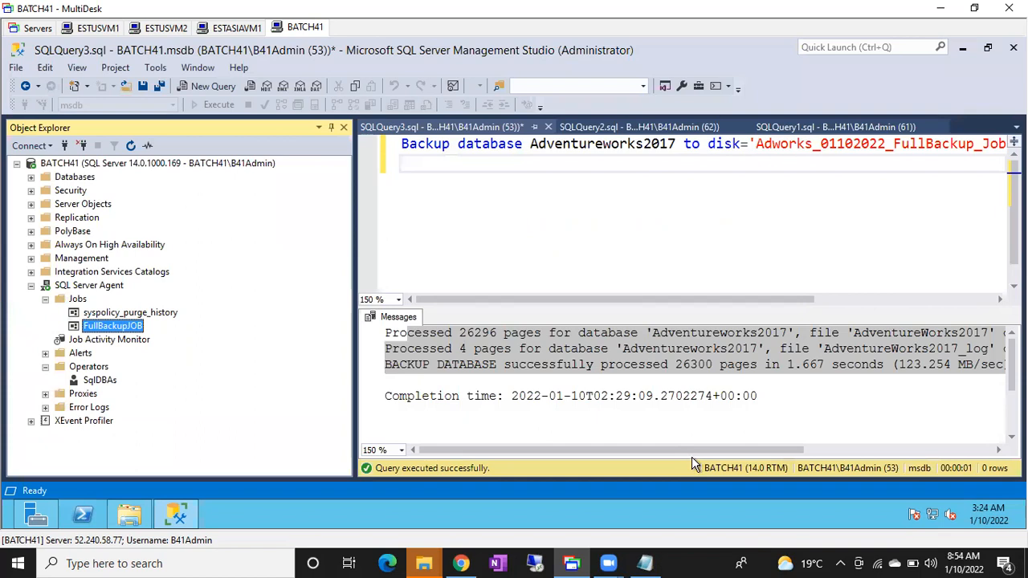
# Review the general properties of FullBackupJOB and close the dialog without saving.
pyautogui.doubleClick(119, 327)
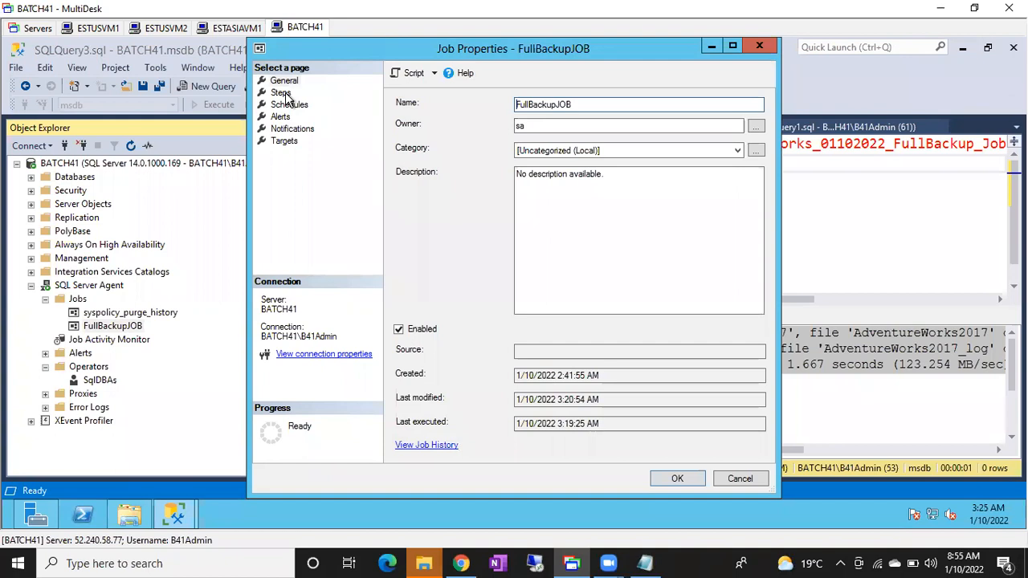
pyautogui.click(739, 479)
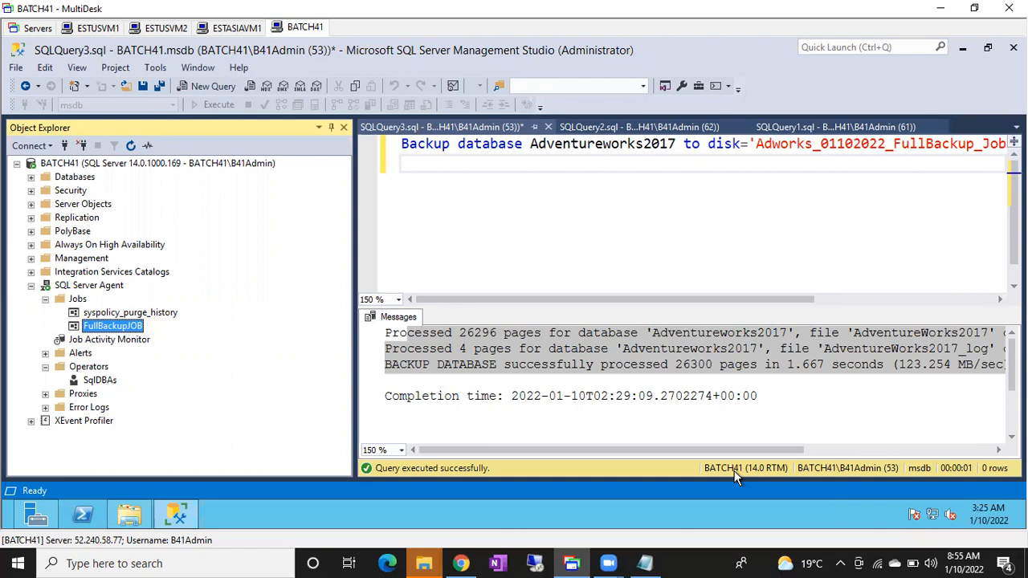
# Switch to Notepad and replace its text with "Backup job it has to take the backup with Date and Time Stamp in the backup file name".
pyautogui.click(655, 560)
pyautogui.click(527, 399)
pyautogui.hotkey('ctrl', 'a')
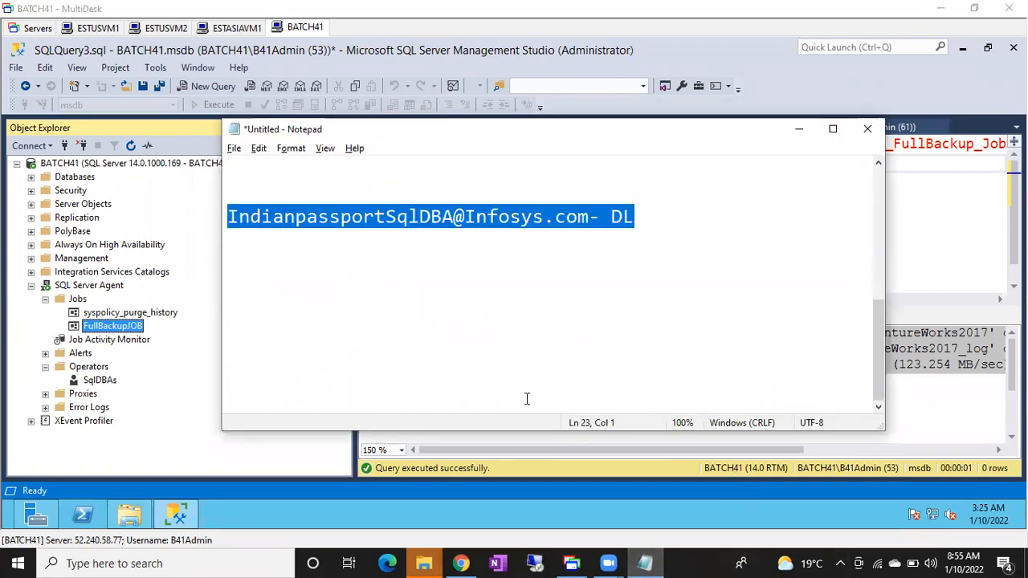
pyautogui.write('Backup job it has to r')
pyautogui.press('BackSpace')
pyautogui.write('a')
pyautogui.press('BackSpace')
pyautogui.write('take the backup ')
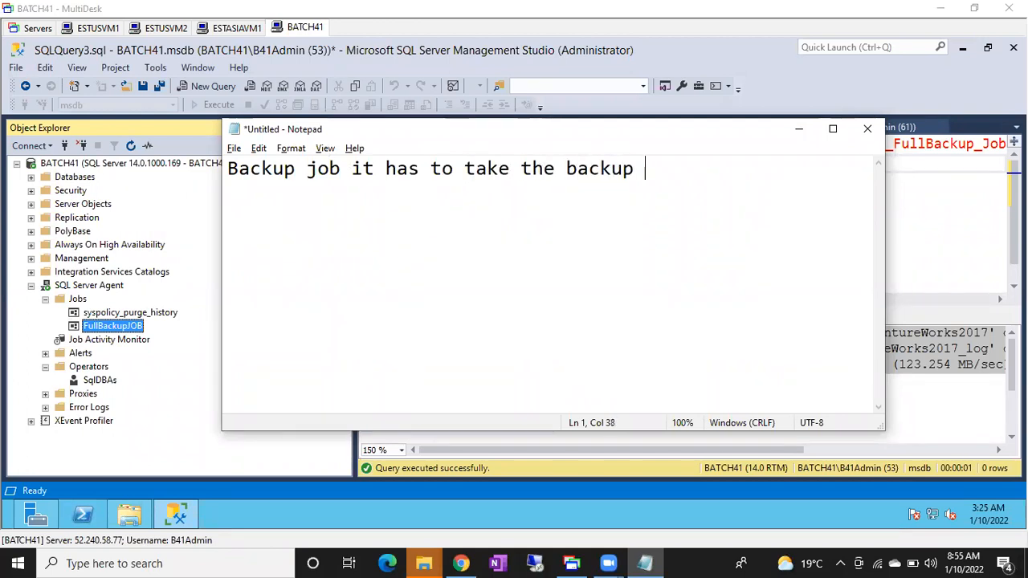
pyautogui.write('with Date and Tie')
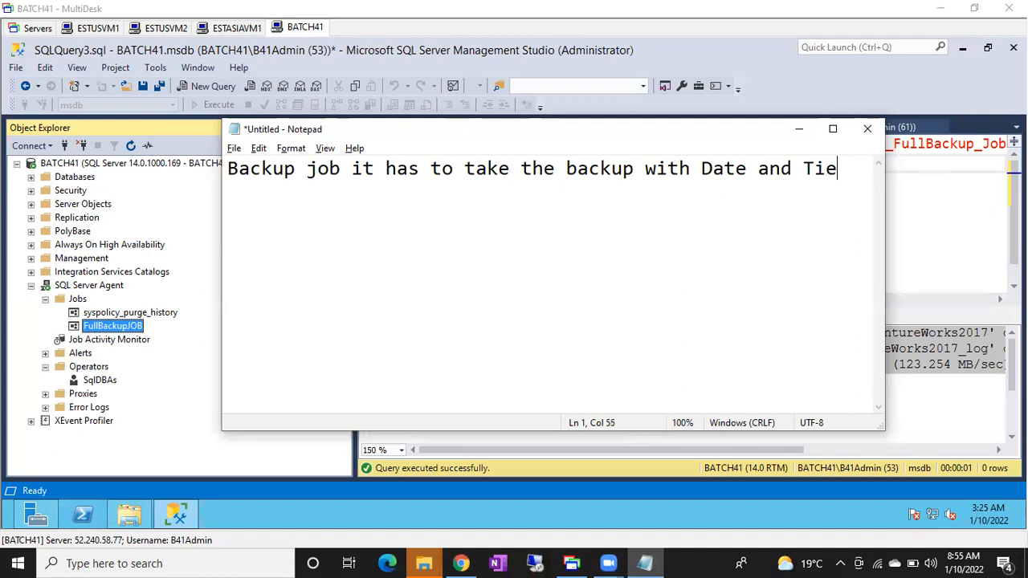
pyautogui.press('BackSpace')
pyautogui.write('me')
pyautogui.press('Return')
pyautogui.write('Stamp in t')
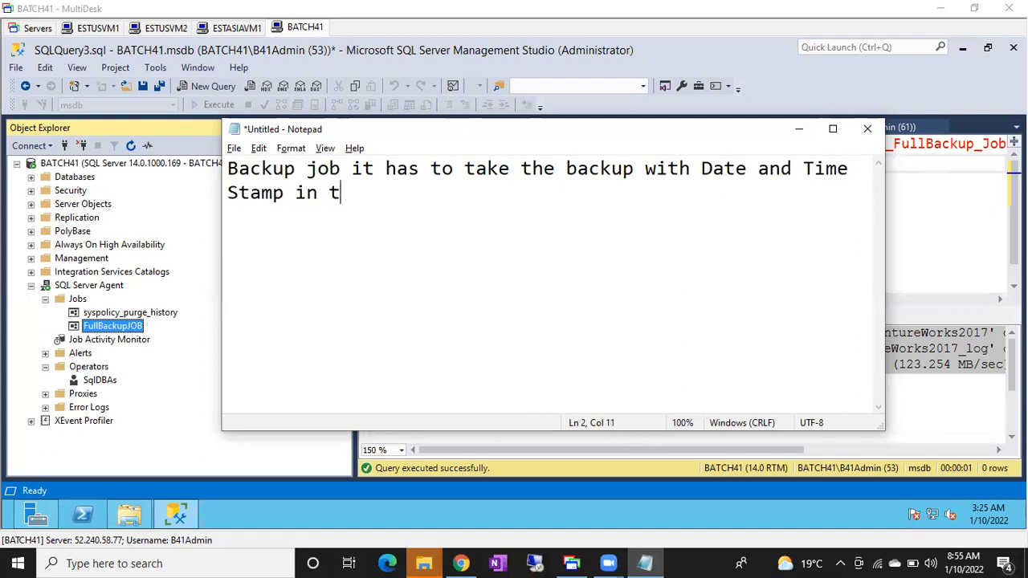
pyautogui.write('he backup file name')
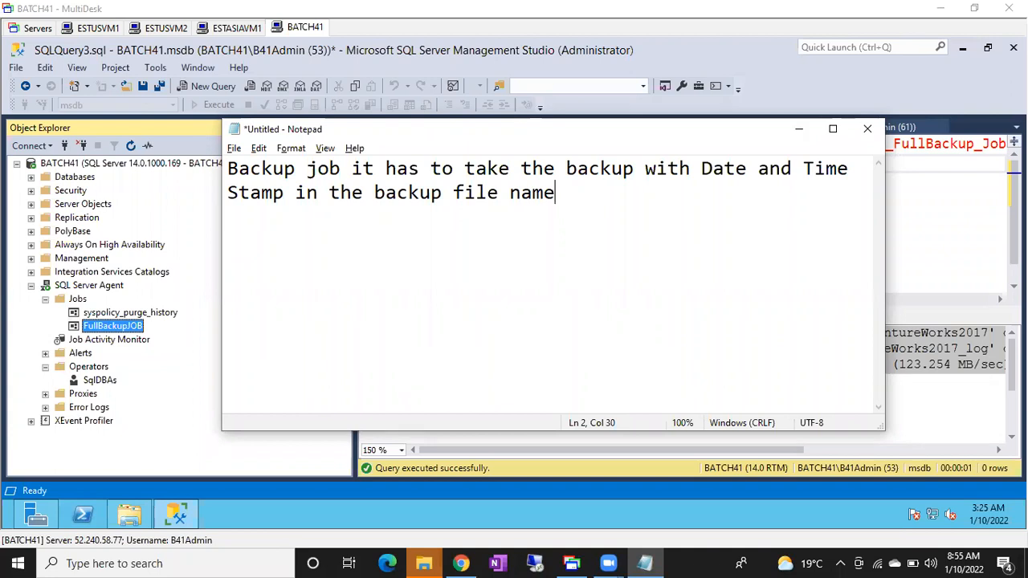
# Switch back to SQL Server Management Studio, clear the command of FullBackupJOB's FullBackupAdworks step, and cancel the step and job dialogs.
pyautogui.click(113, 329)
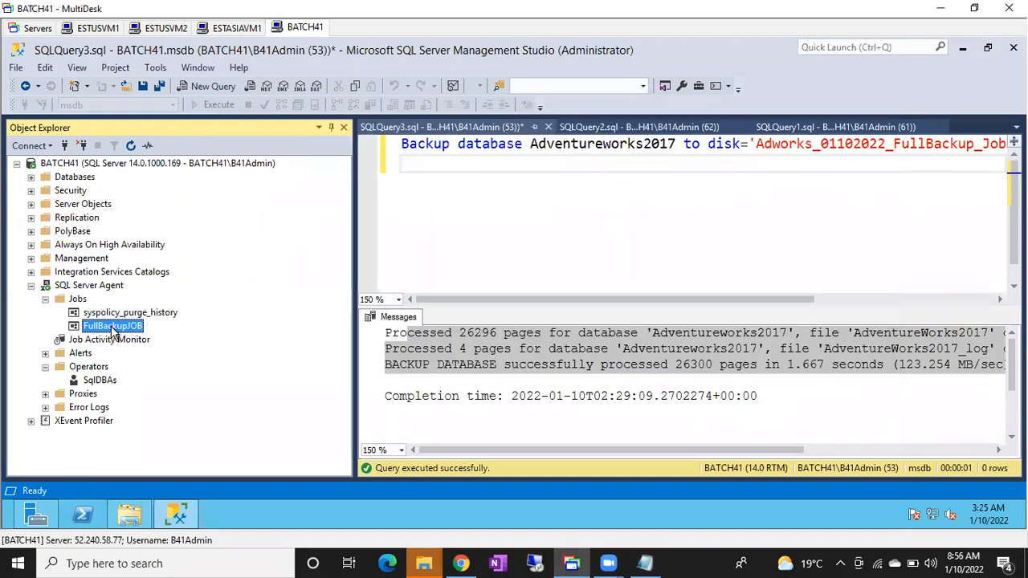
pyautogui.doubleClick(114, 327)
pyautogui.click(281, 94)
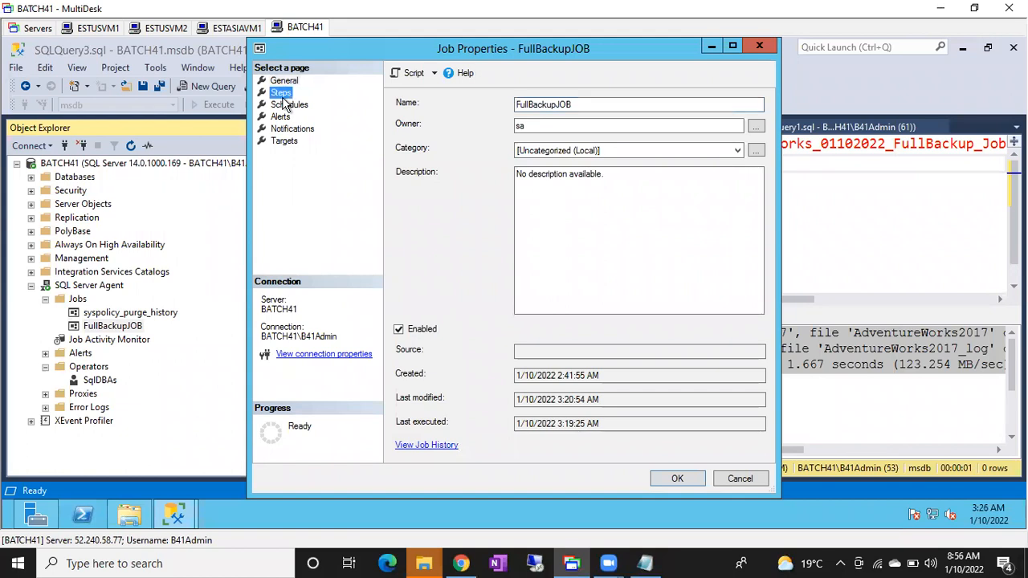
pyautogui.click(441, 138)
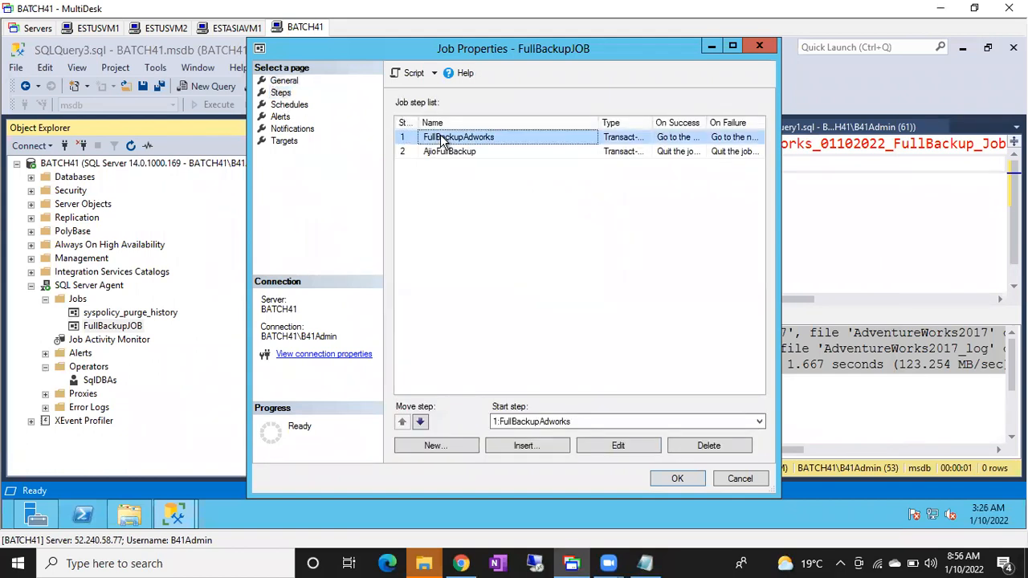
pyautogui.doubleClick(442, 140)
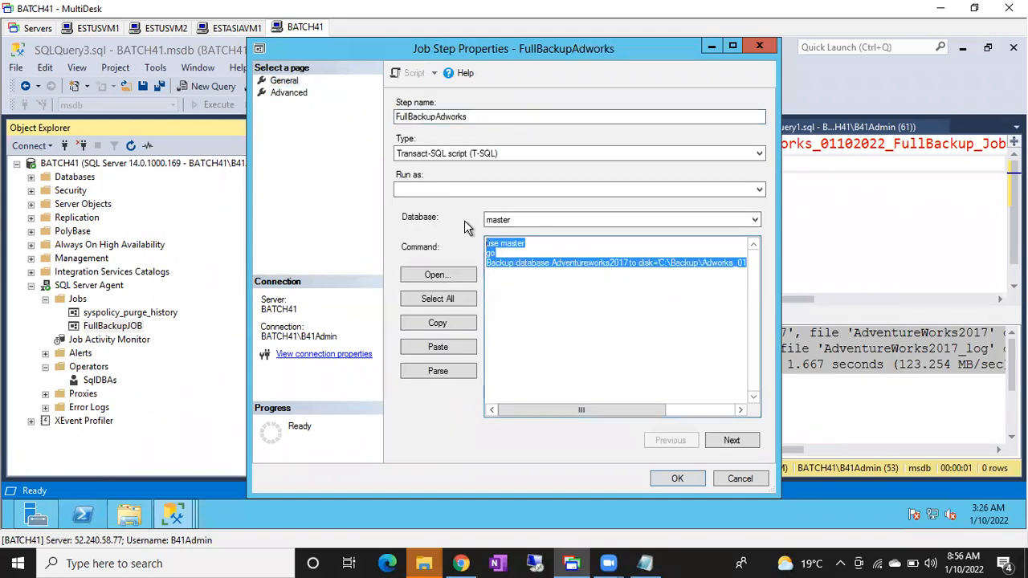
pyautogui.press('Delete')
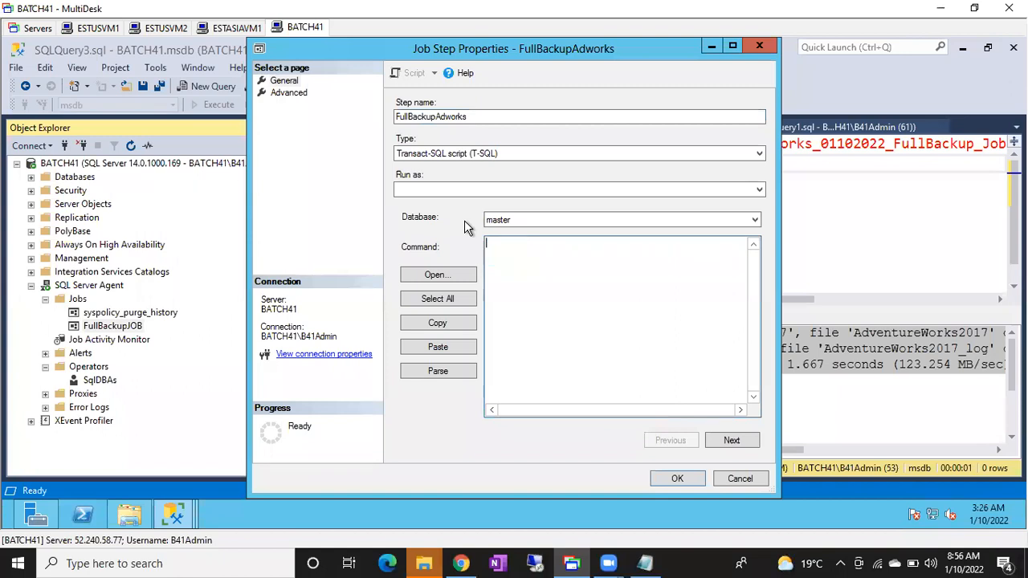
pyautogui.click(734, 484)
pyautogui.click(734, 484)
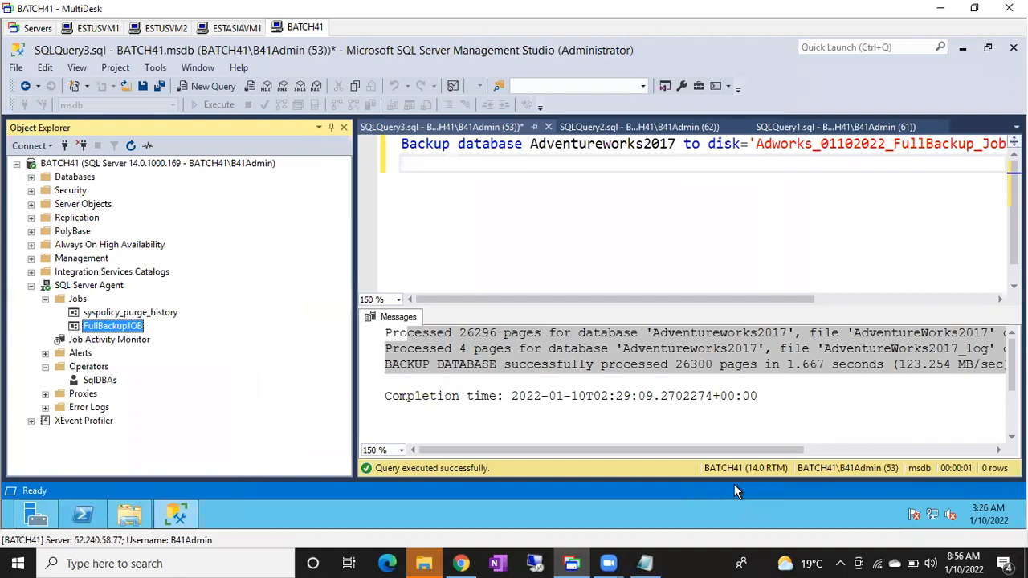
# Switch to Notepad and, below the backup requirement after a blank line, enter the sample file name "Ajio_FullBackup_01102022".
pyautogui.click(645, 562)
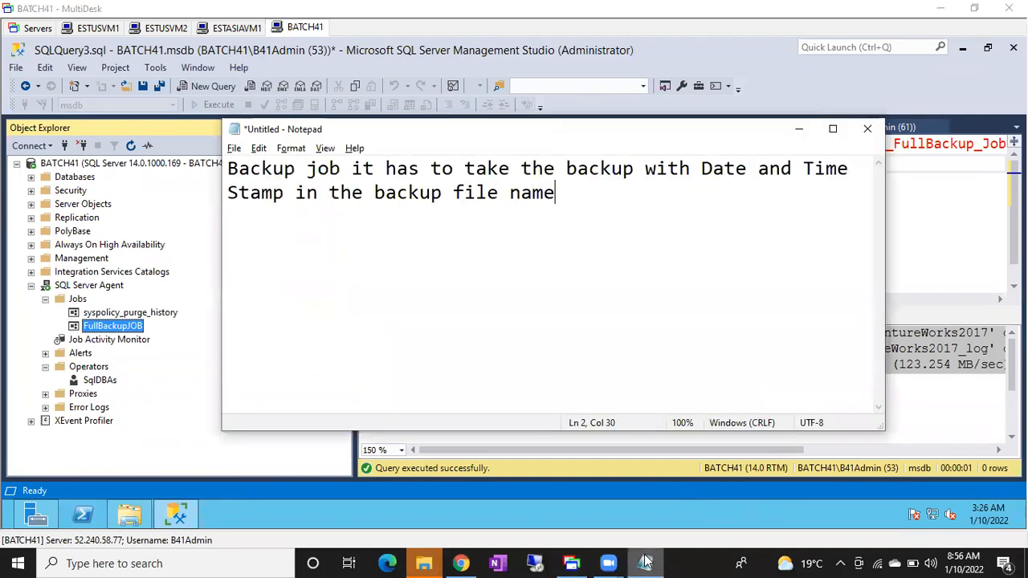
pyautogui.press('Left')
pyautogui.press('Left')
pyautogui.press('Left')
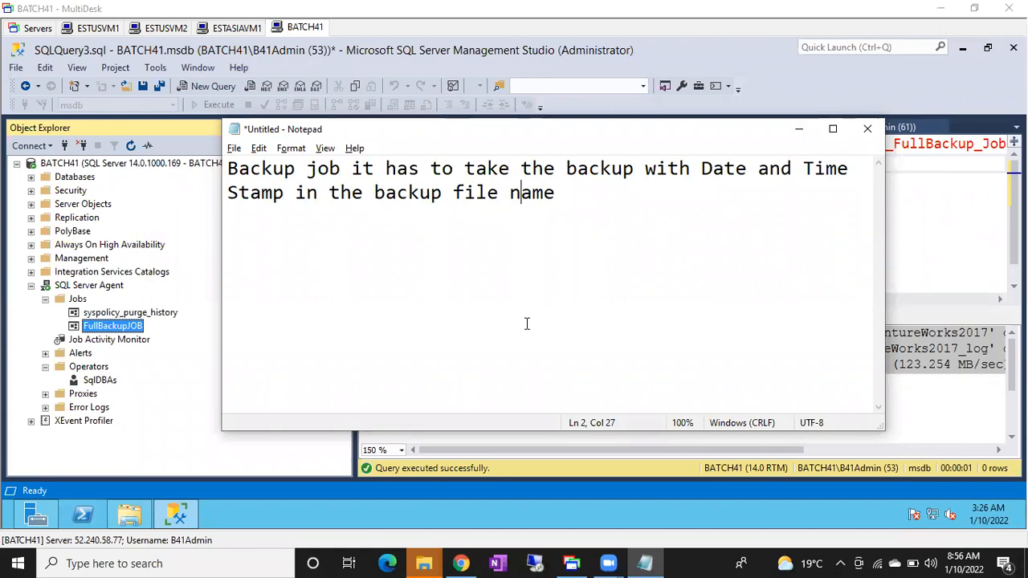
pyautogui.click(606, 227)
pyautogui.press('Return')
pyautogui.press('Return')
pyautogui.write('Ajio_Full')
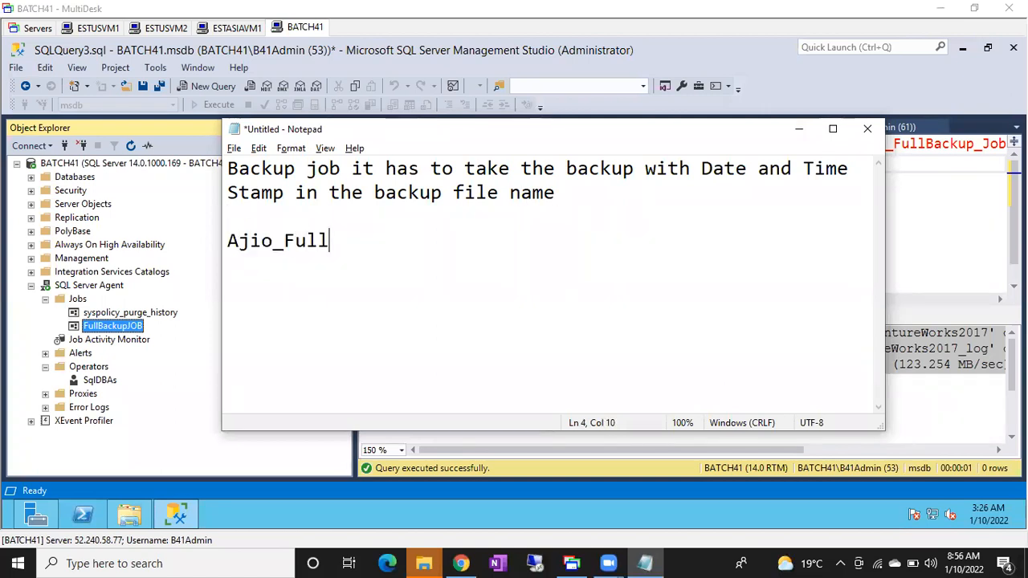
pyautogui.write('Backup')
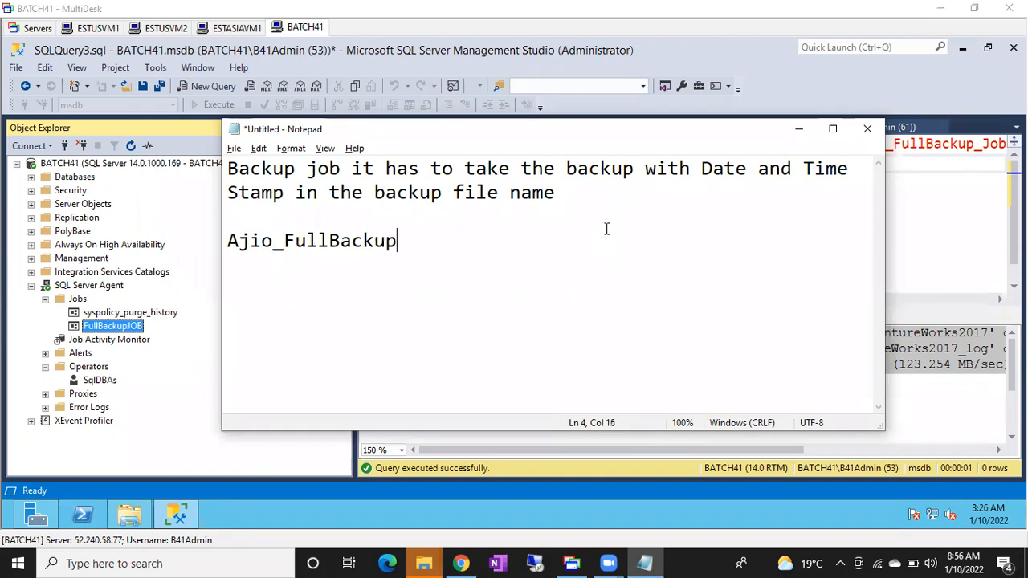
pyautogui.write('_0110')
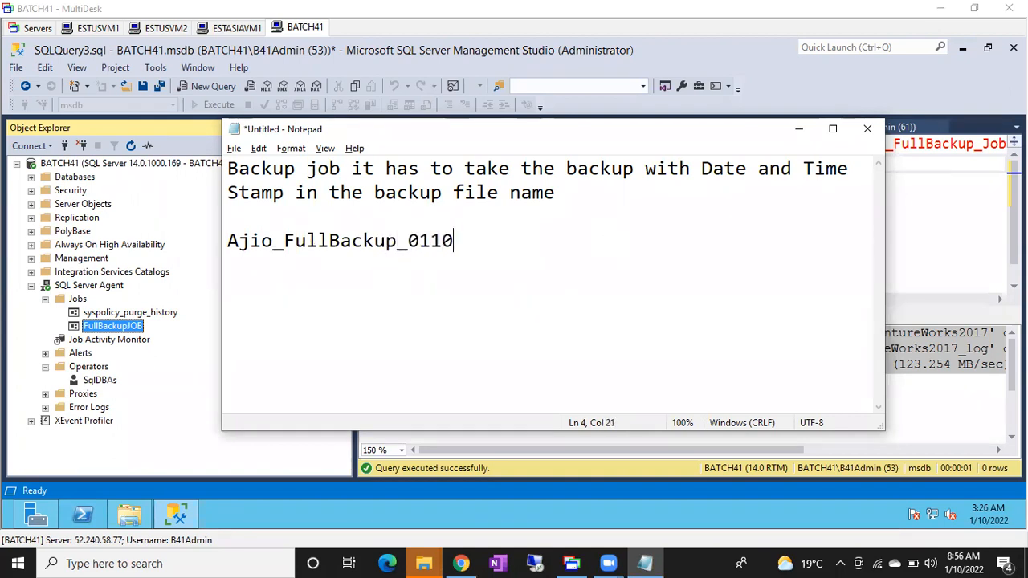
pyautogui.write('2022)')
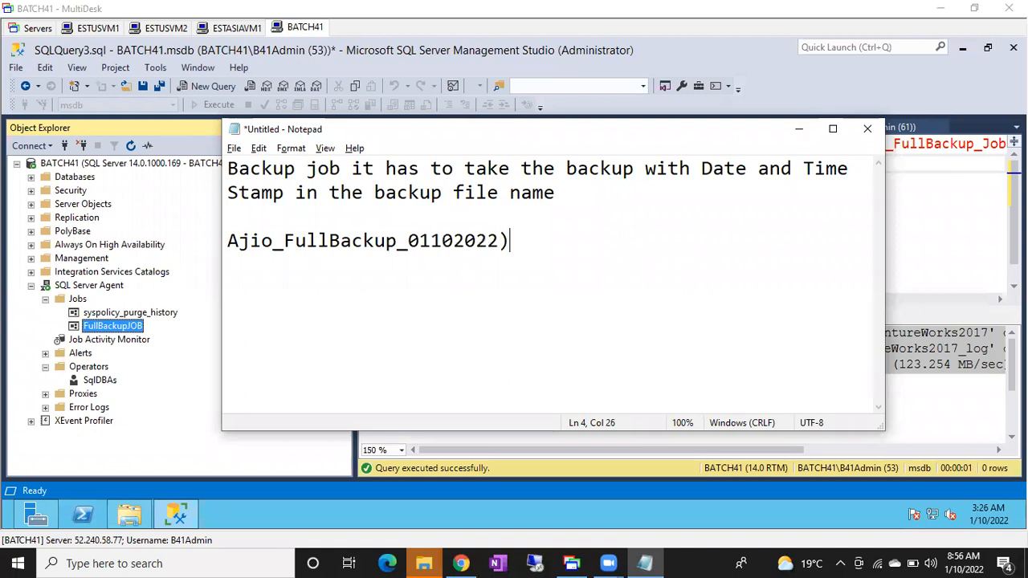
pyautogui.press('BackSpace')
# Append the time stamp "_032602" and the ".bak" extension to the sample backup file name.
pyautogui.write('_032601')
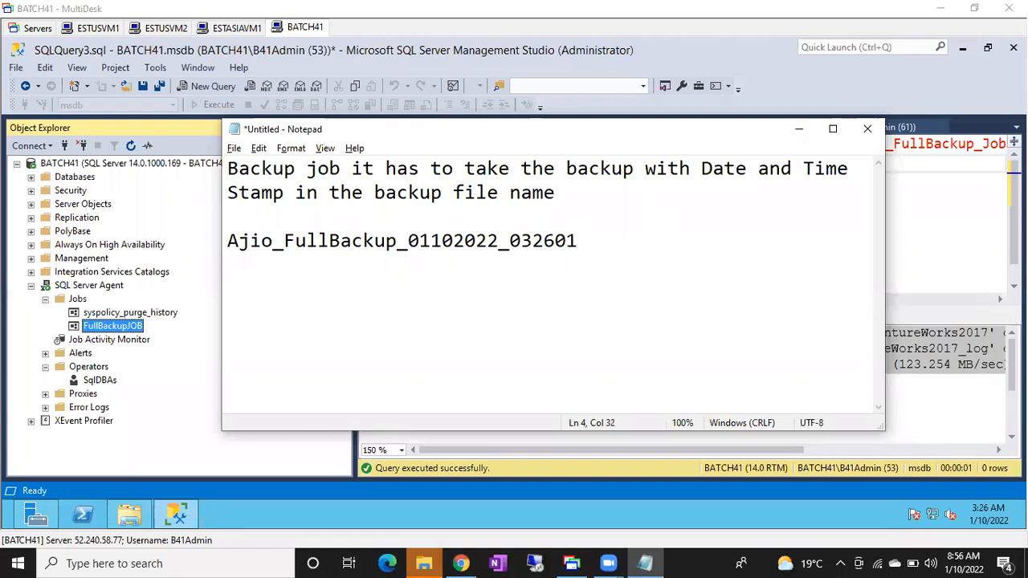
pyautogui.press('BackSpace')
pyautogui.write('2.bak')
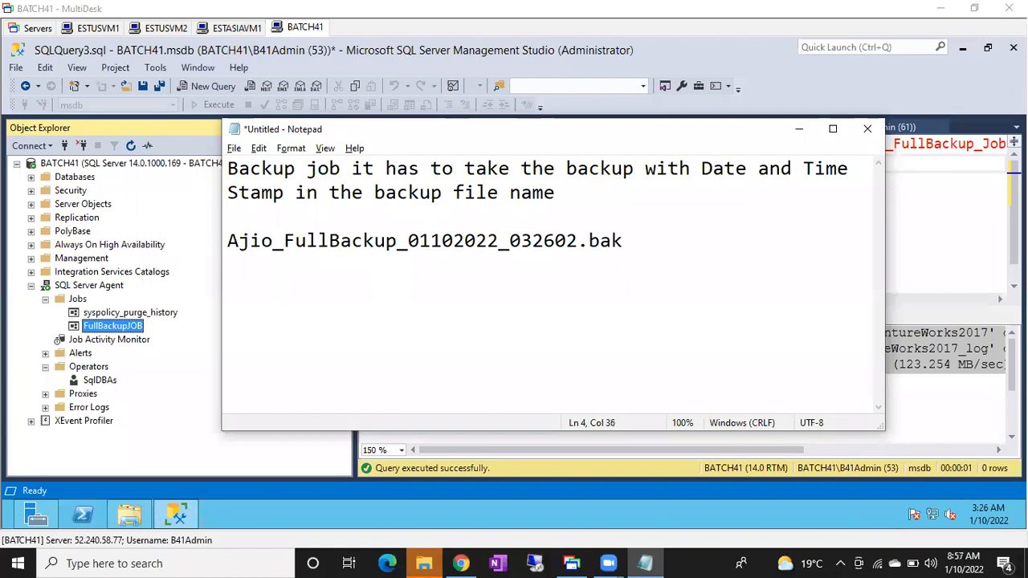
# Change the seconds in the sample file name's time stamp to 03, and highlight the file name from "io_FullBackup" to its end.
pyautogui.click(567, 241)
pyautogui.press('Delete')
pyautogui.write('3')
pyautogui.click(626, 240)
pyautogui.moveTo(626, 240); pyautogui.dragTo(250, 247)
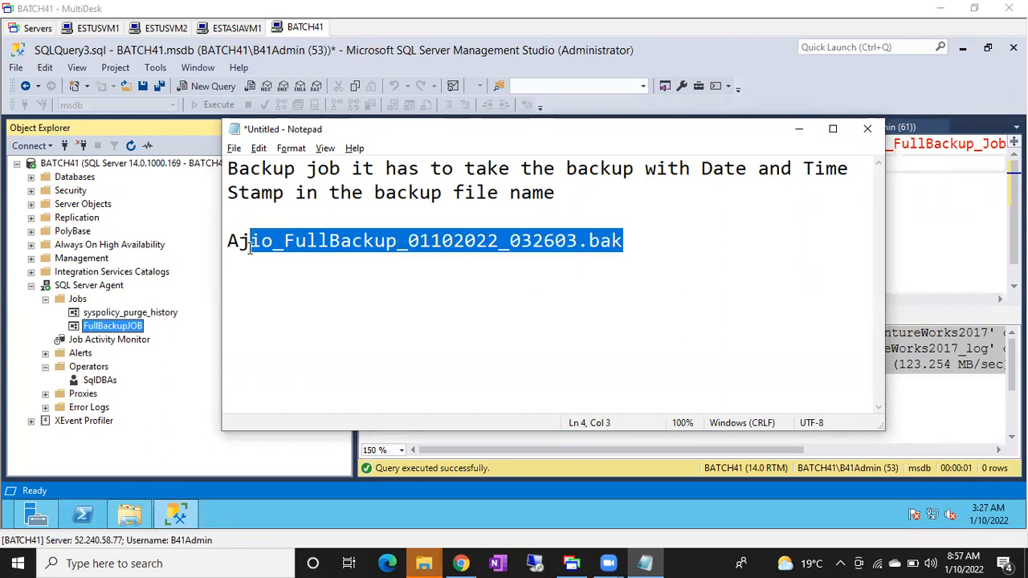
# Switch back to SQL Server Management Studio.
pyautogui.click(235, 96)
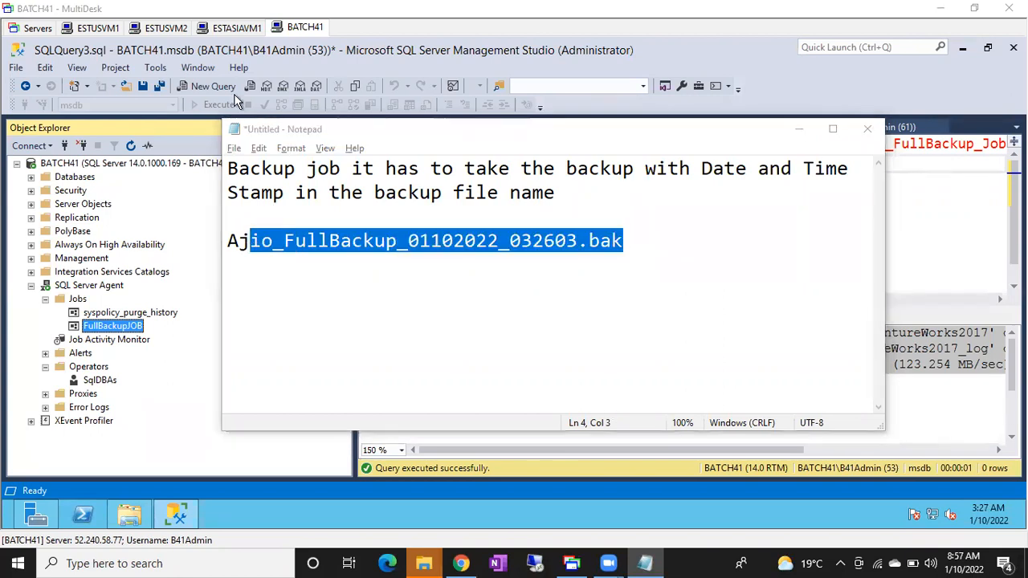